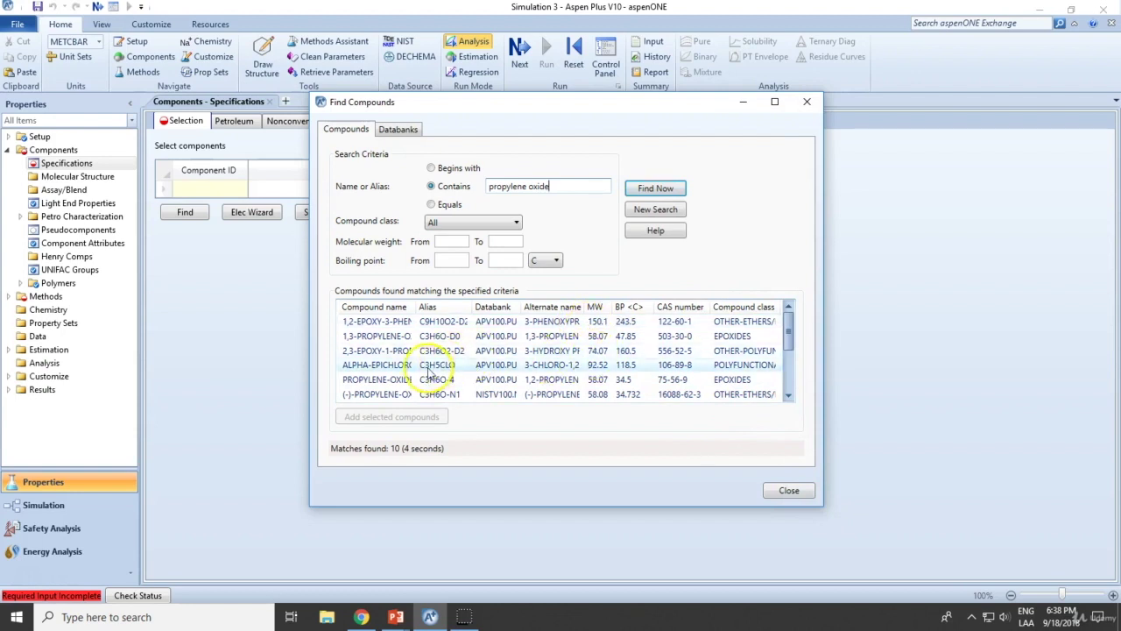
# - Add PROPYLENE-OXIDE with alias C3H6O-4 from the compound matches to the component list and leave the compound search
pyautogui.scroll(-1, 429, 375)
pyautogui.moveTo(411, 307); pyautogui.dragTo(540, 307)
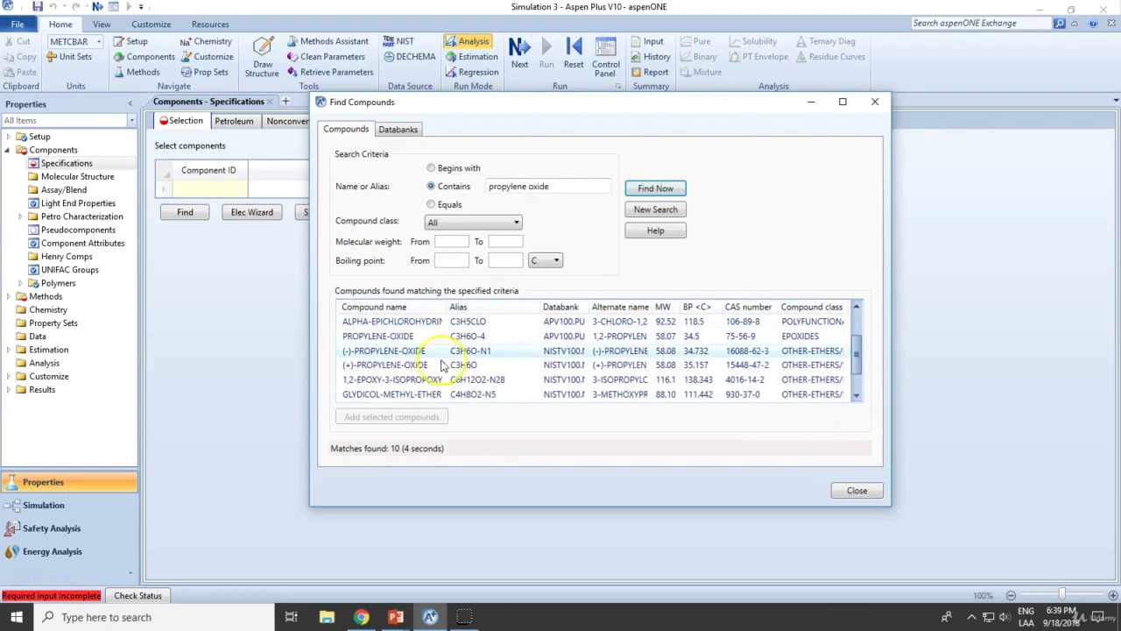
pyautogui.click(405, 379)
pyautogui.scroll(-1, 406, 379)
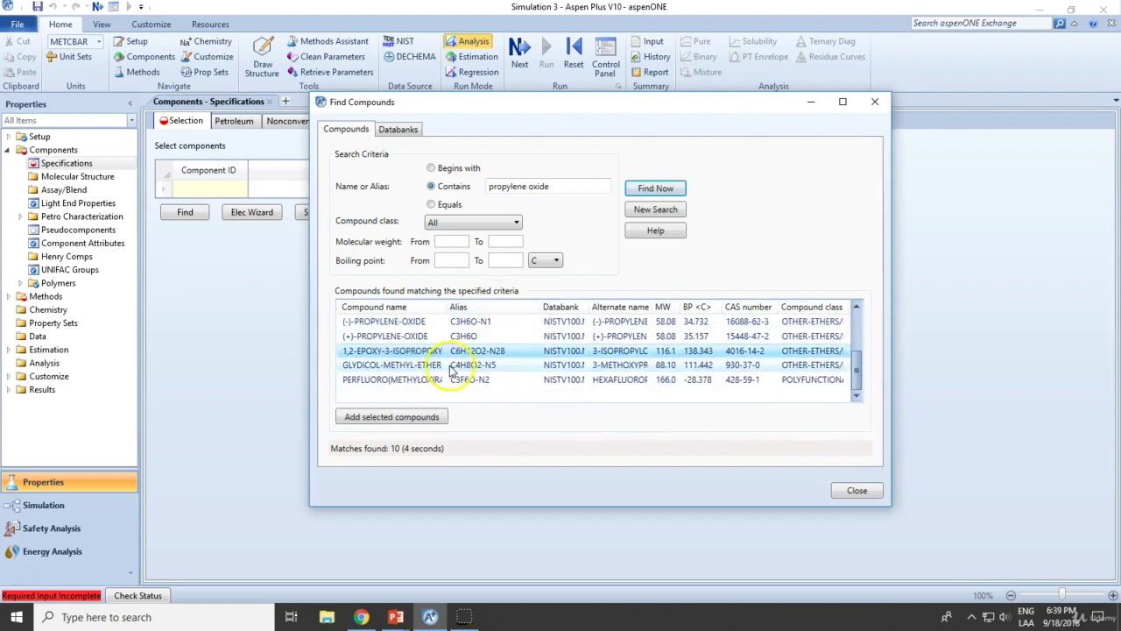
pyautogui.click(393, 339)
pyautogui.scroll(1, 394, 351)
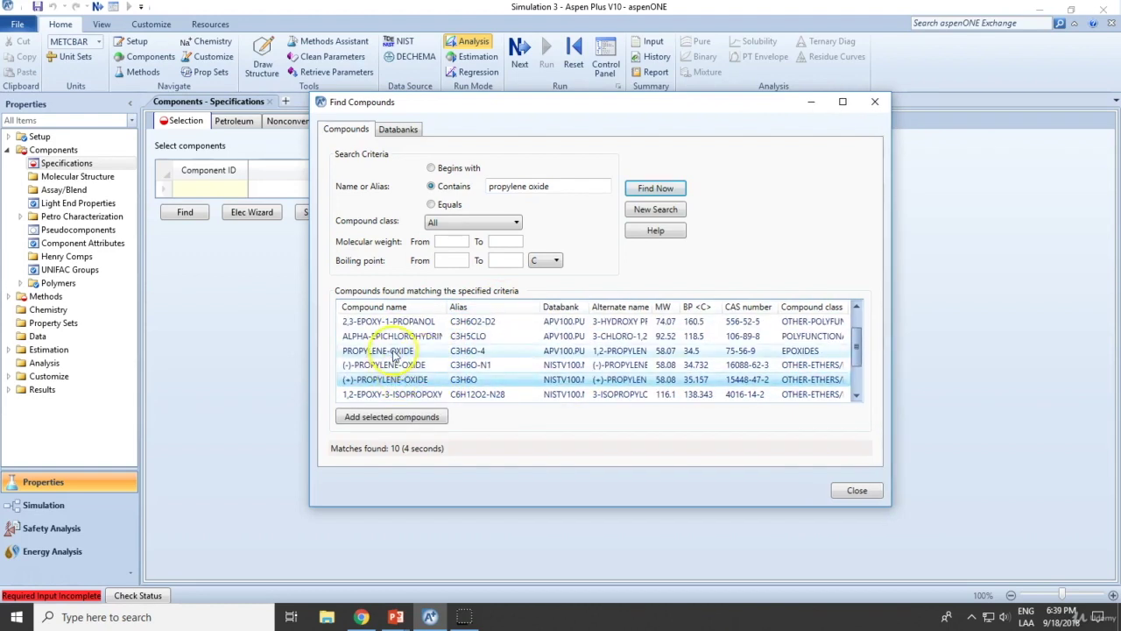
pyautogui.click(394, 351)
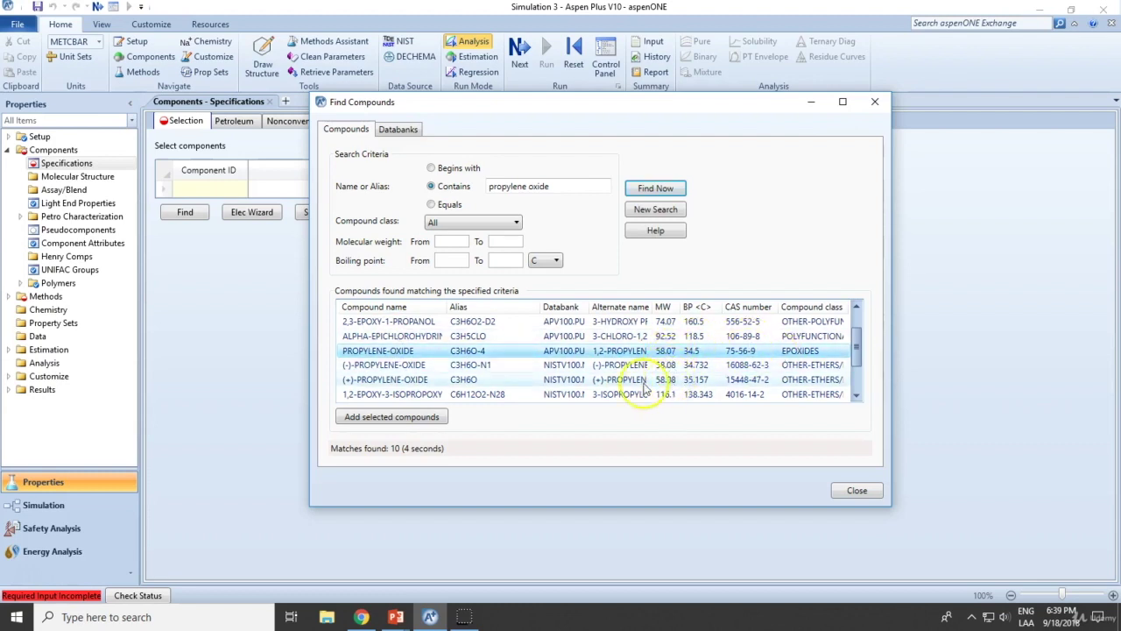
pyautogui.doubleClick(393, 352)
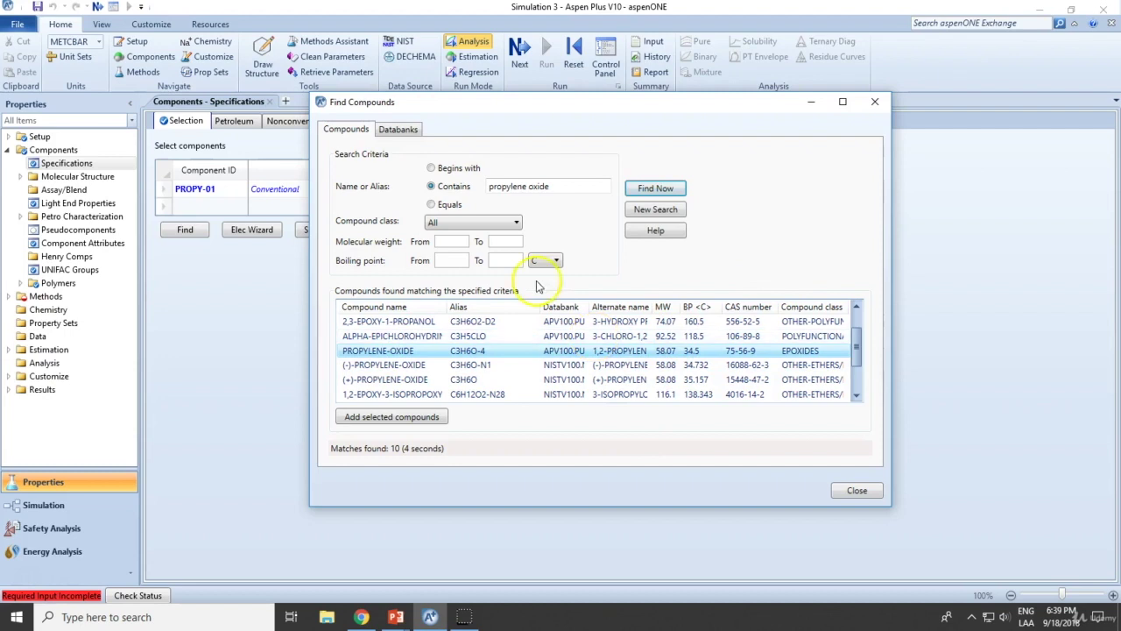
pyautogui.moveTo(528, 188); pyautogui.dragTo(548, 191)
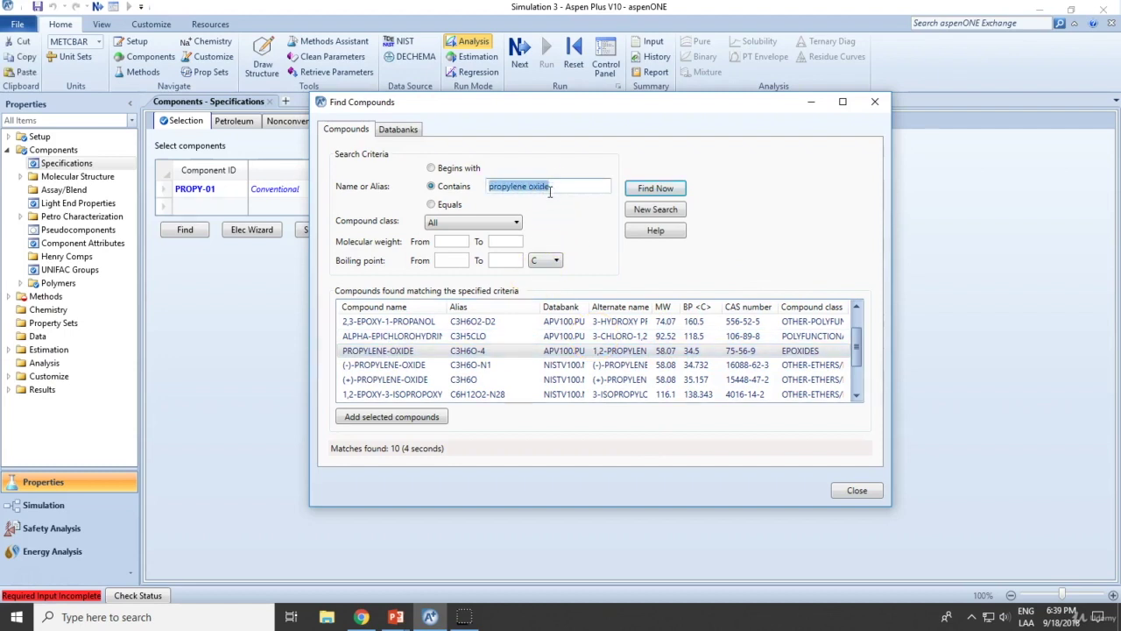
pyautogui.click(876, 102)
# - Add WATER as the second component in the component selection table
pyautogui.click(202, 208)
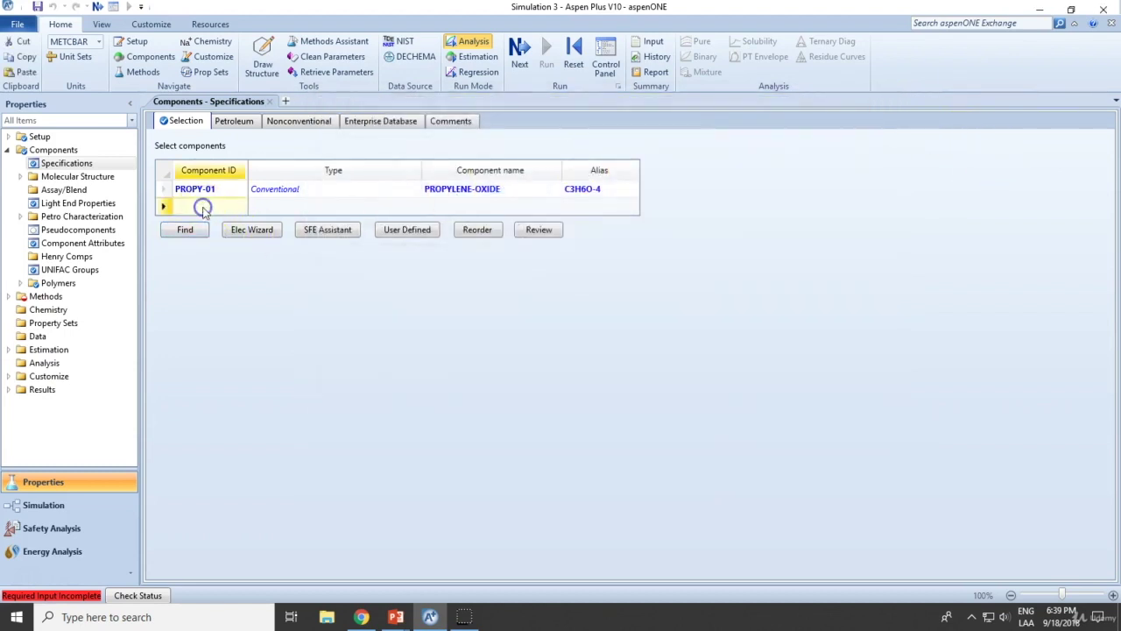
pyautogui.write('WATER')
pyautogui.press('Return')
# - Search the compound databanks for names containing "propylene glycol" and sort the matches by alias in descending order
pyautogui.click(185, 247)
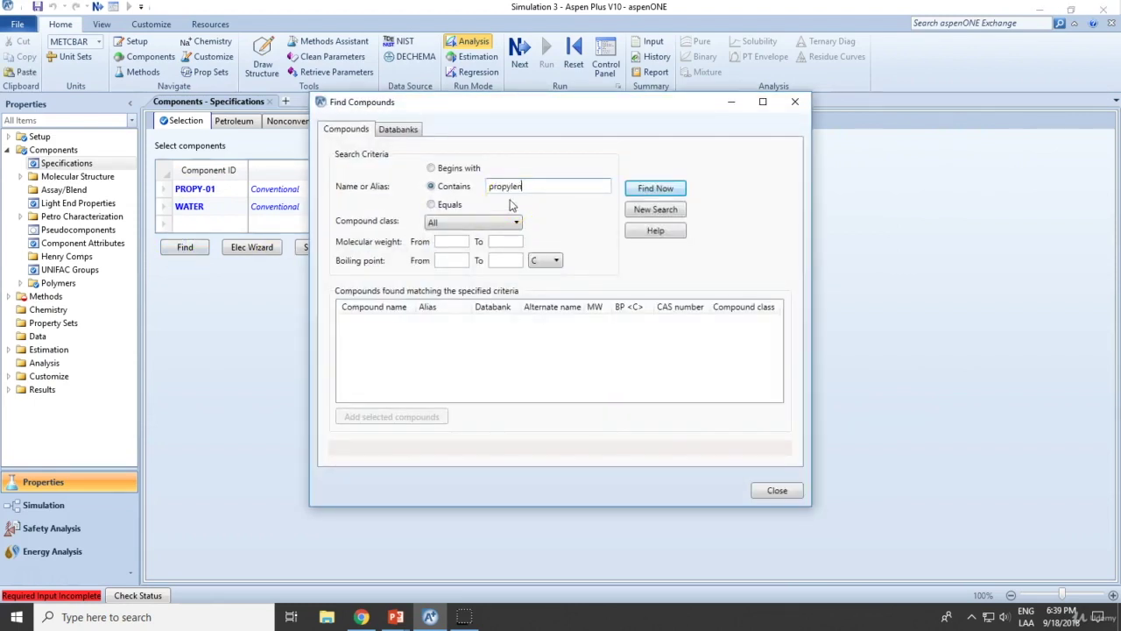
pyautogui.write('propylene glycol')
pyautogui.press('Return')
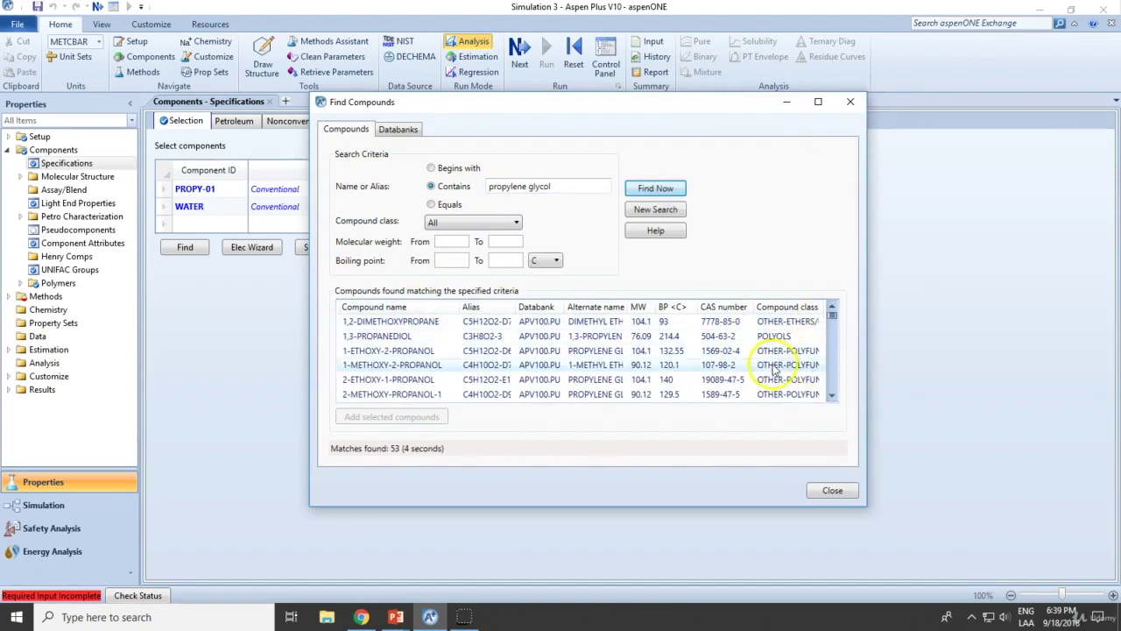
pyautogui.scroll(-3, 587, 351)
pyautogui.scroll(3, 591, 343)
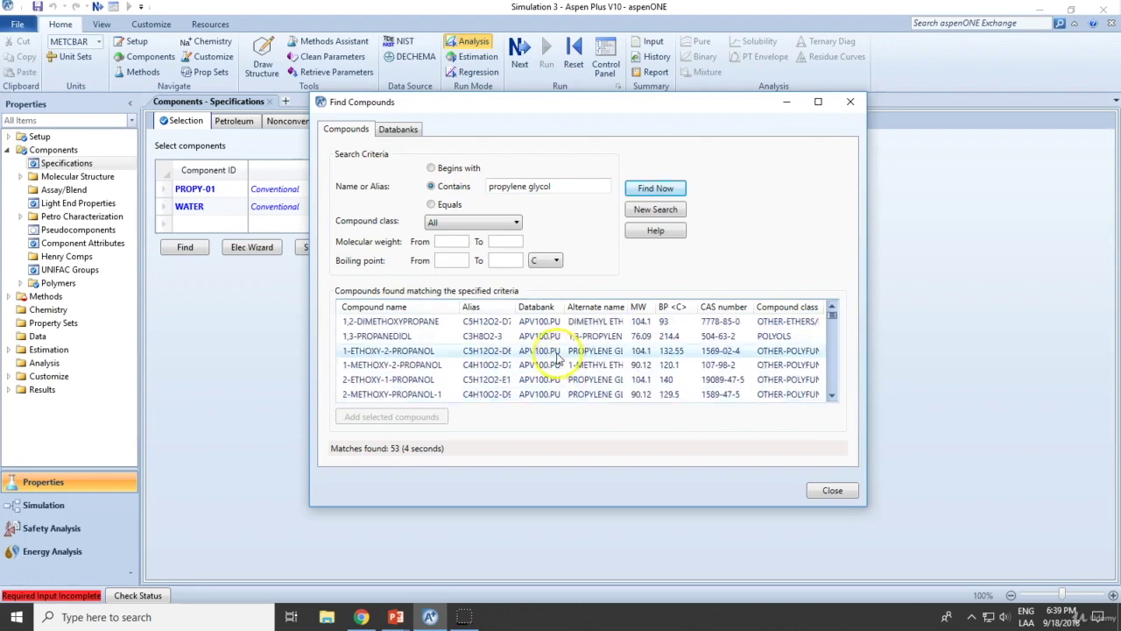
pyautogui.click(491, 307)
pyautogui.click(504, 308)
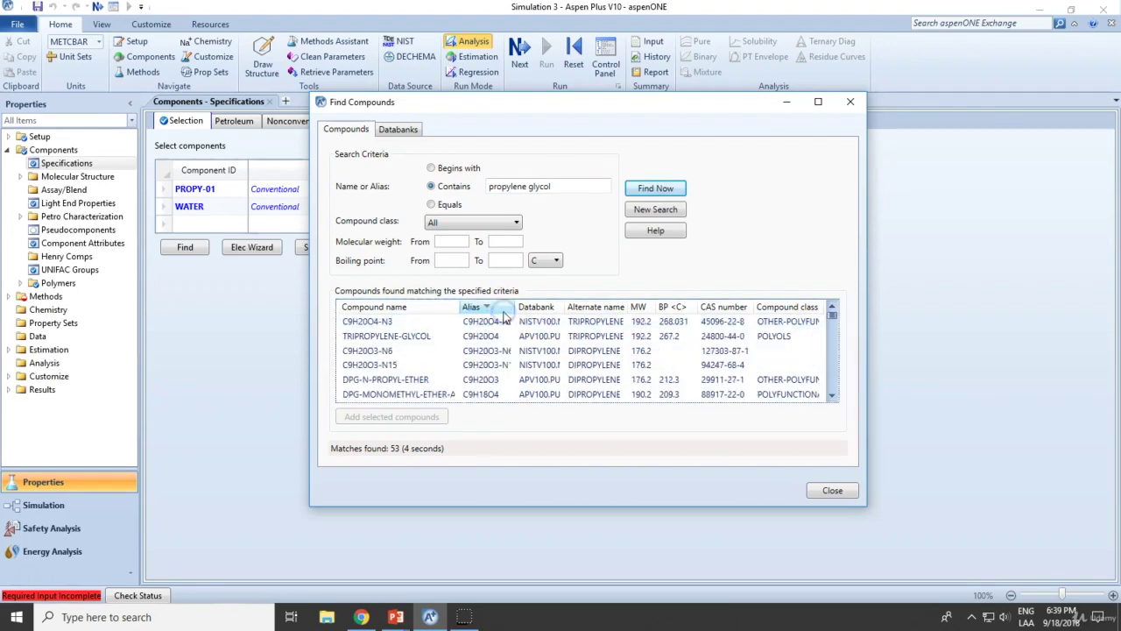
# - Check the glycol formula on the workshop slide and add PROPANEDIOL-1,2 (C3H8O2-2) as a new component without replacing propylene oxide
pyautogui.hotkey('alt', 'Tab')
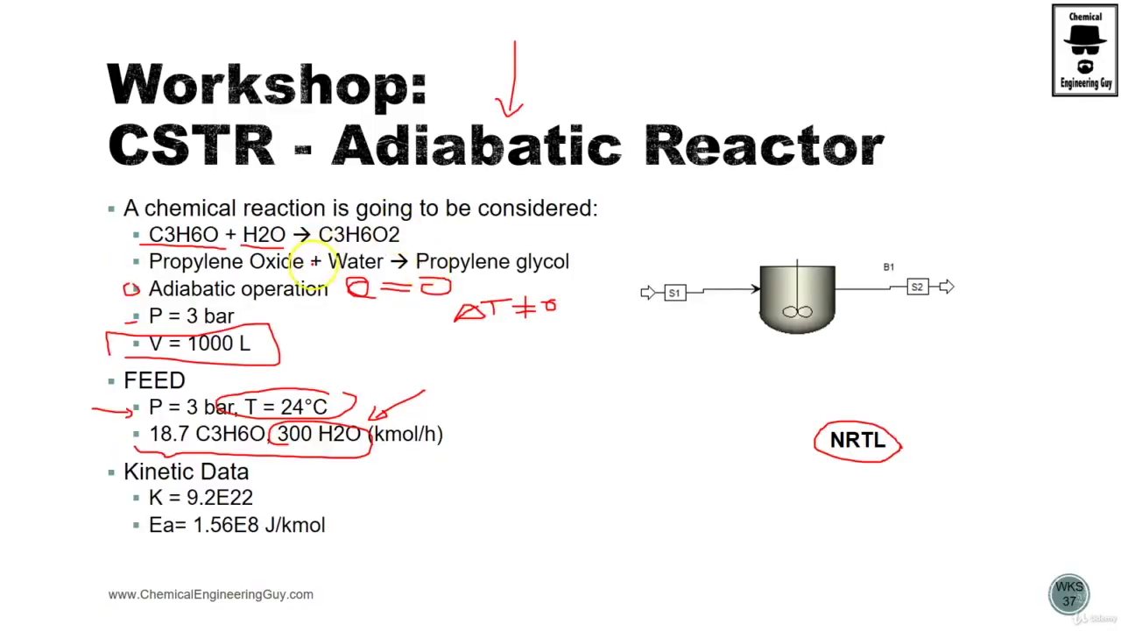
pyautogui.hotkey('alt', 'Tab')
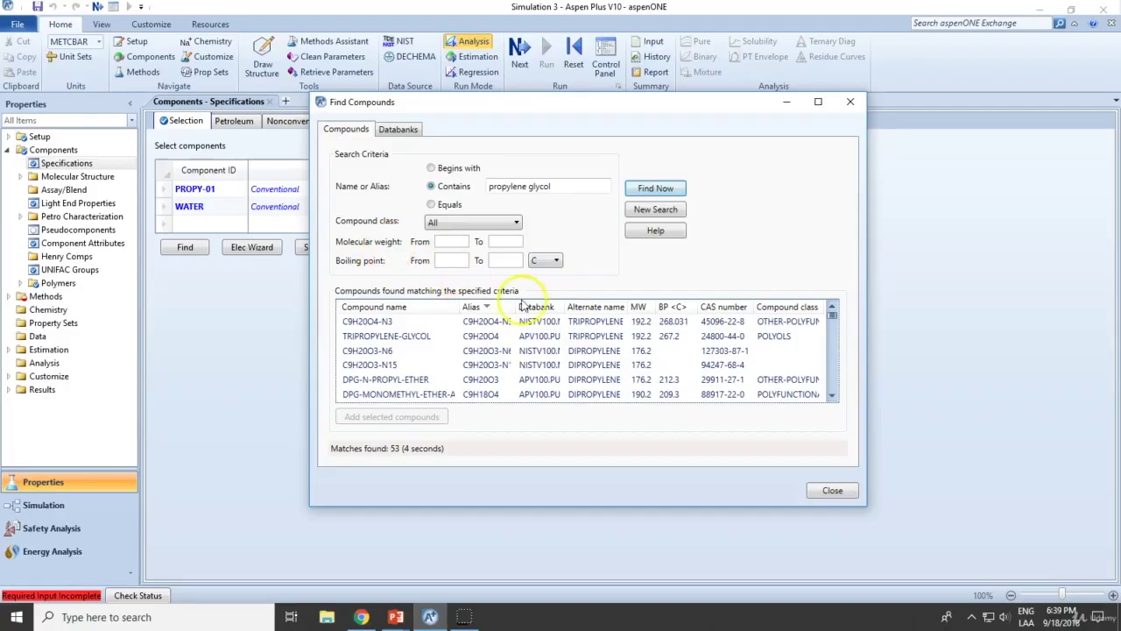
pyautogui.scroll(-10, 494, 350)
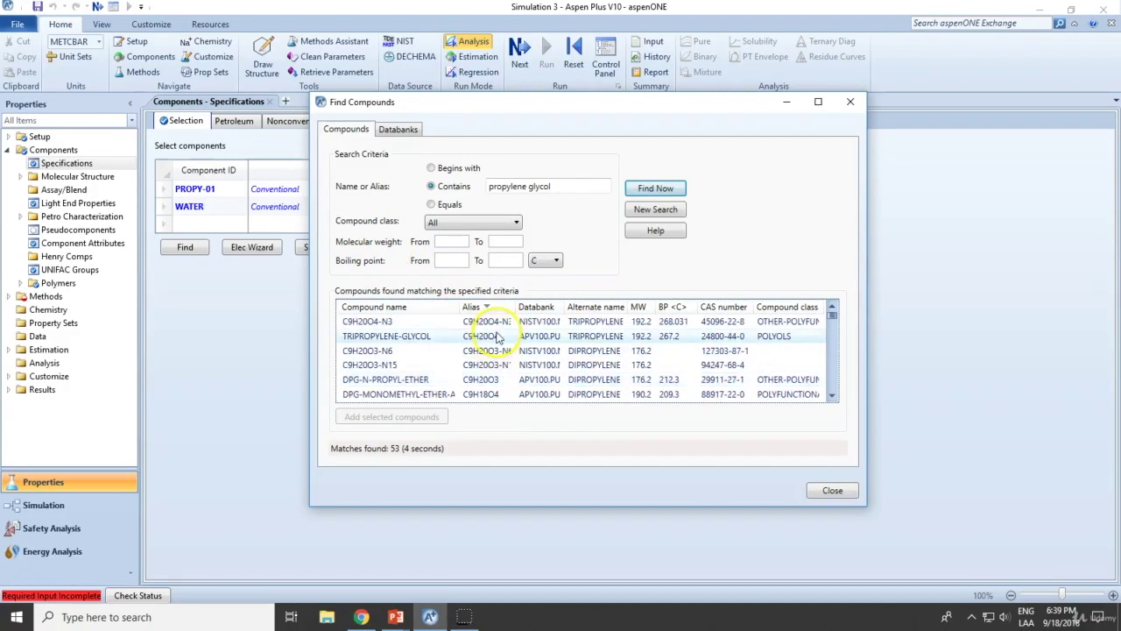
pyautogui.scroll(5, 496, 335)
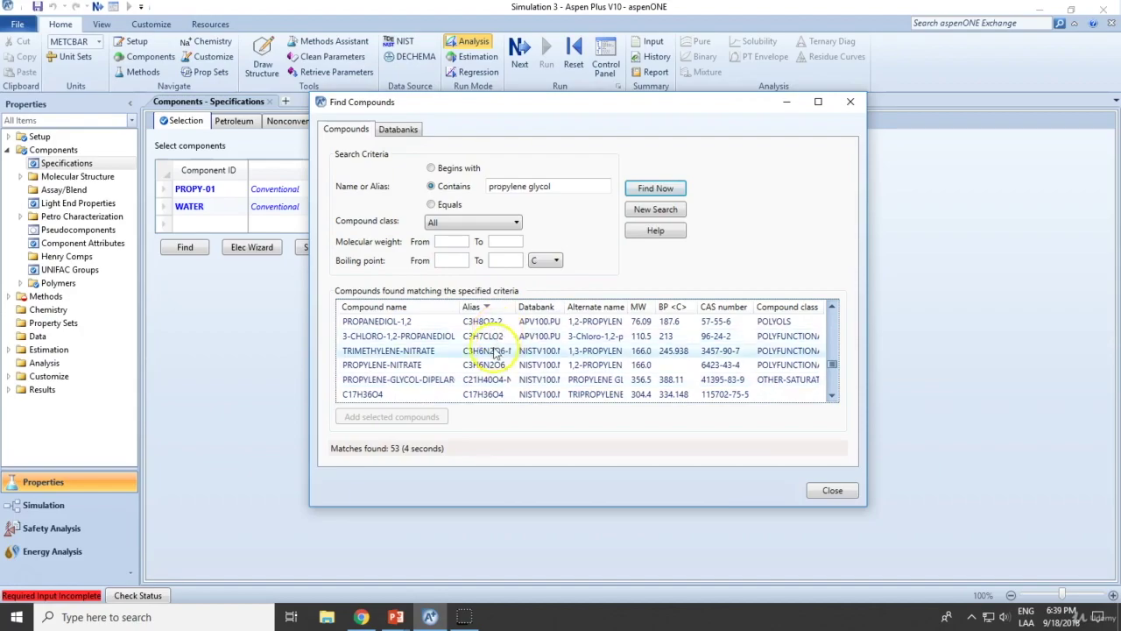
pyautogui.hotkey('alt', 'Tab')
pyautogui.hotkey('alt', 'Tab')
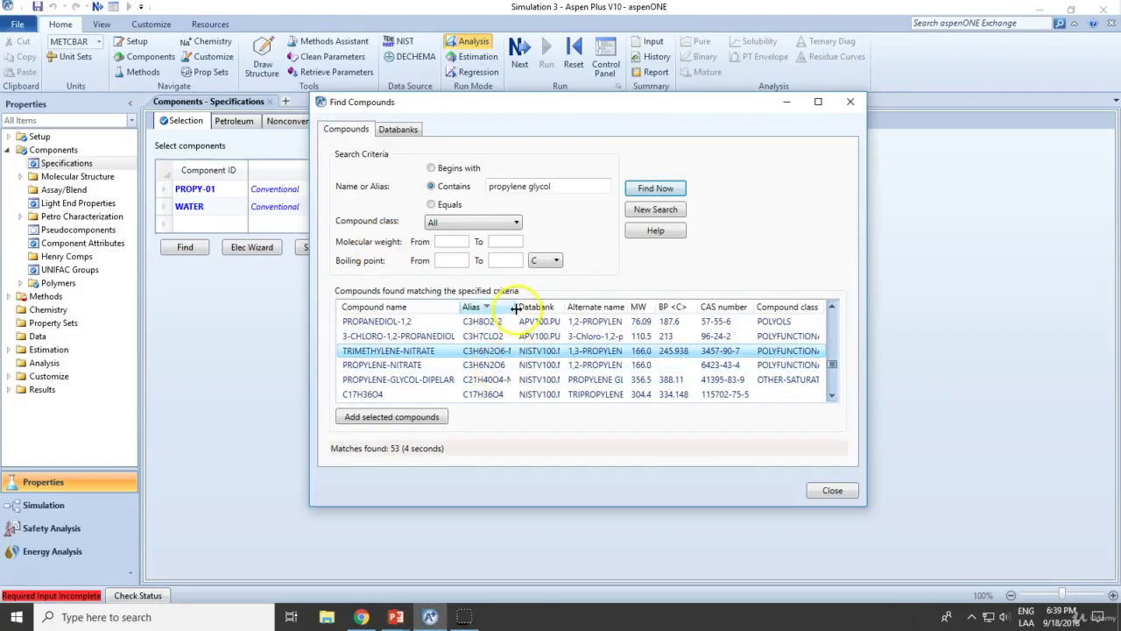
pyautogui.moveTo(515, 307); pyautogui.dragTo(546, 306)
pyautogui.click(431, 364)
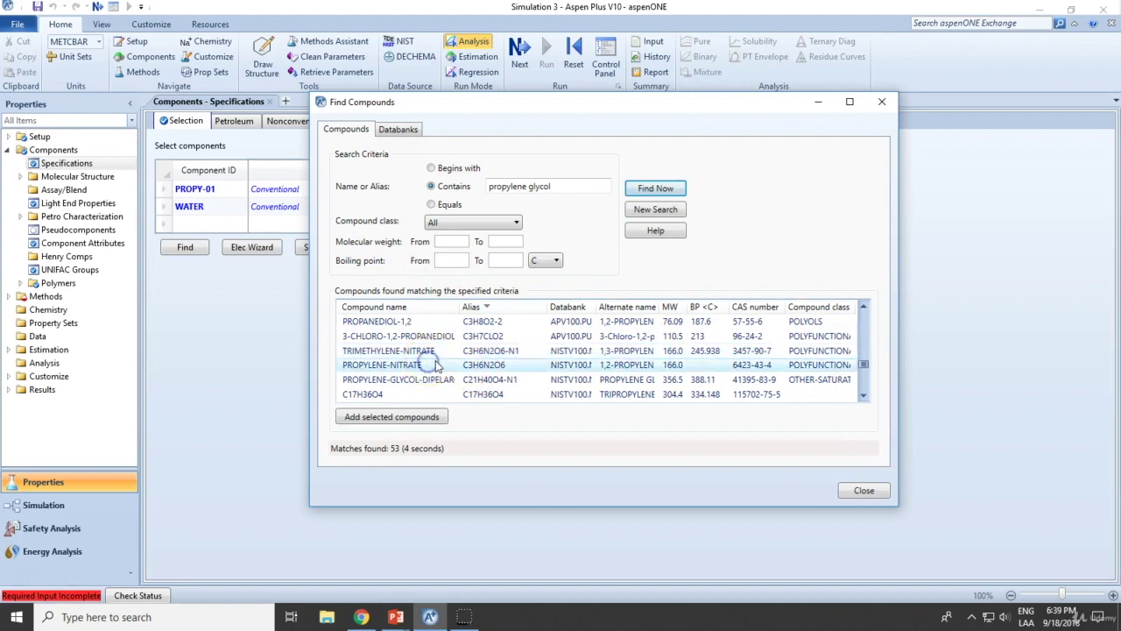
pyautogui.click(421, 322)
pyautogui.scroll(1, 422, 324)
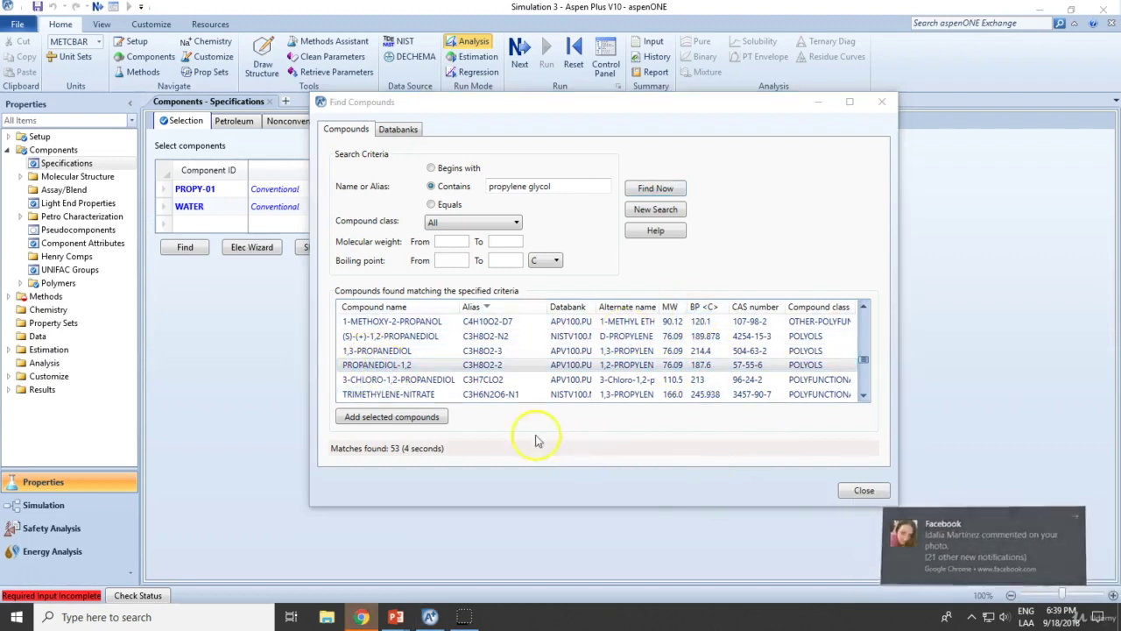
pyautogui.doubleClick(379, 366)
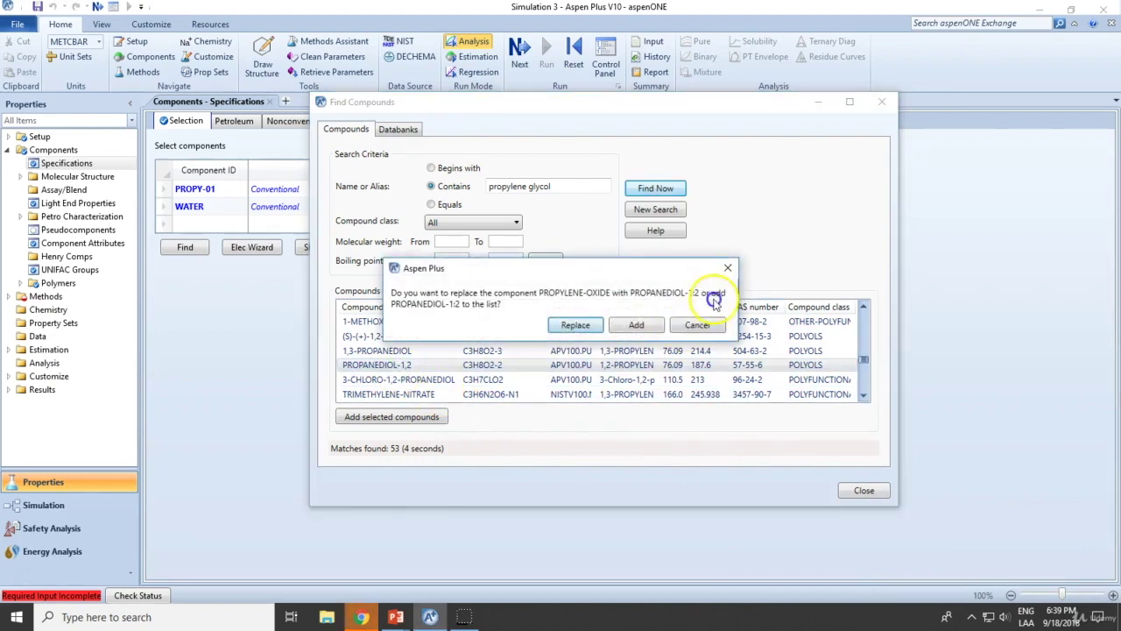
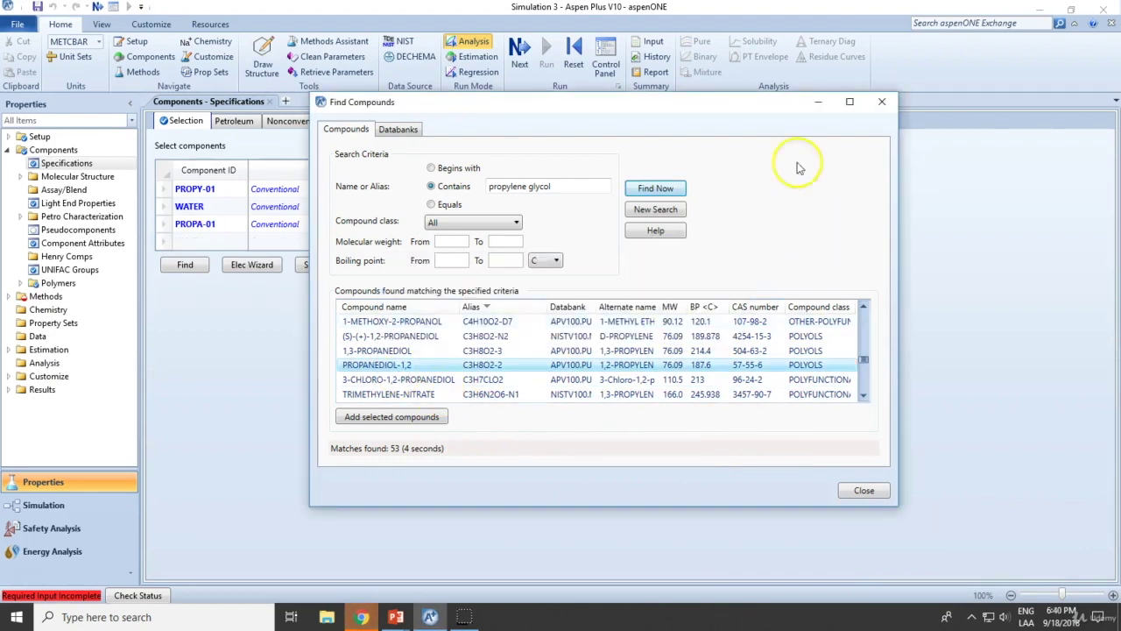
pyautogui.click(881, 102)
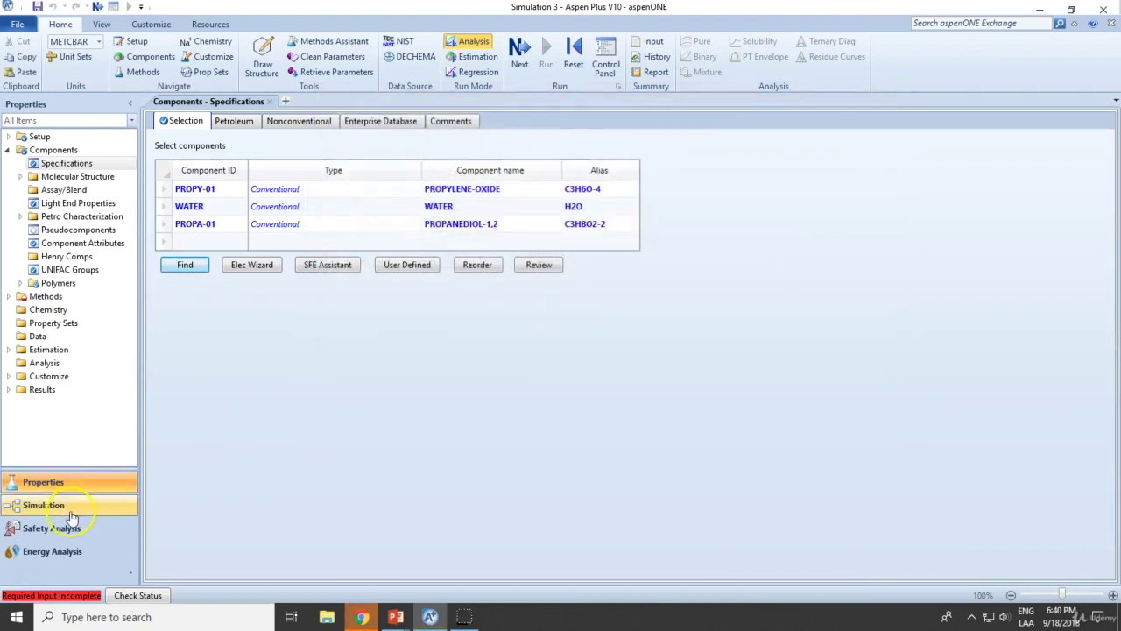
# - Set the global property method to NRTL in the Methods specifications
pyautogui.click(45, 296)
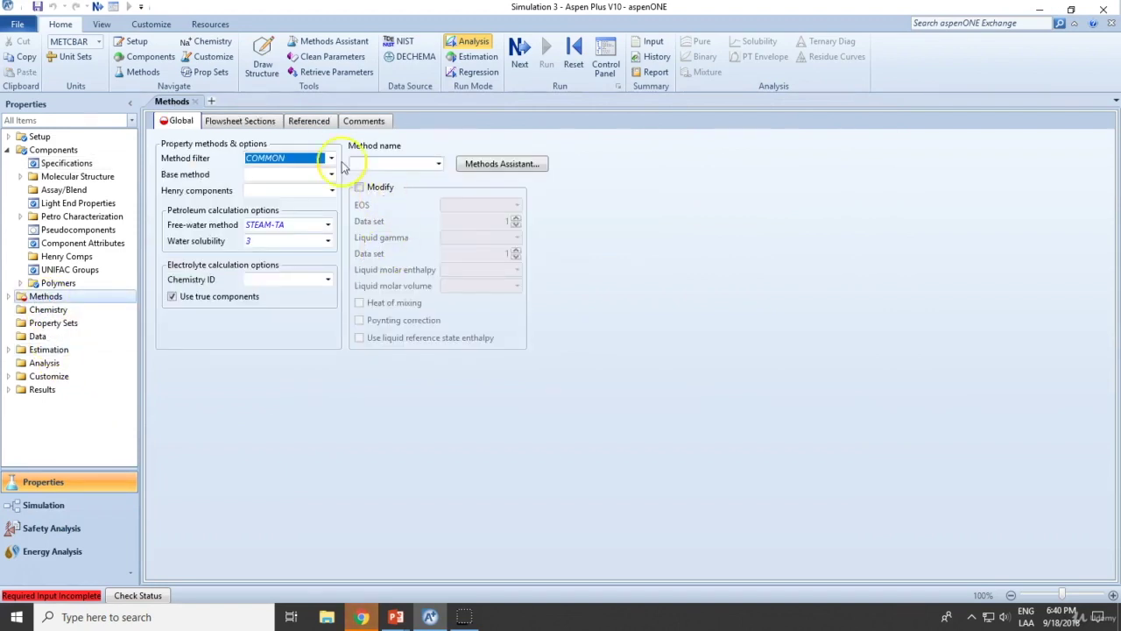
pyautogui.click(438, 164)
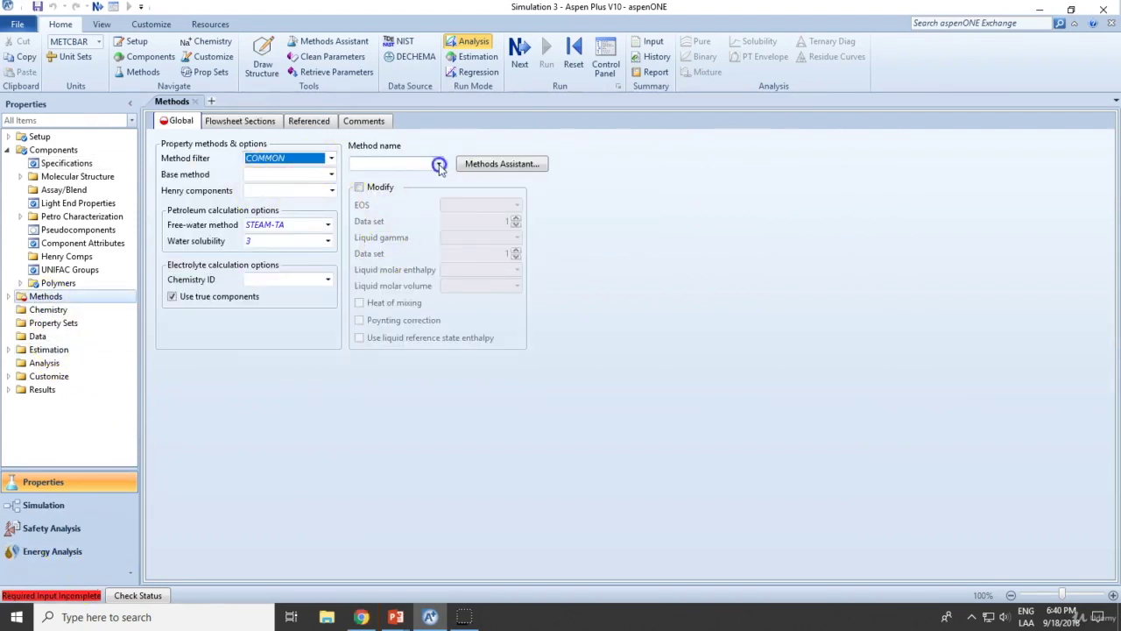
pyautogui.scroll(-4, 376, 378)
pyautogui.click(372, 377)
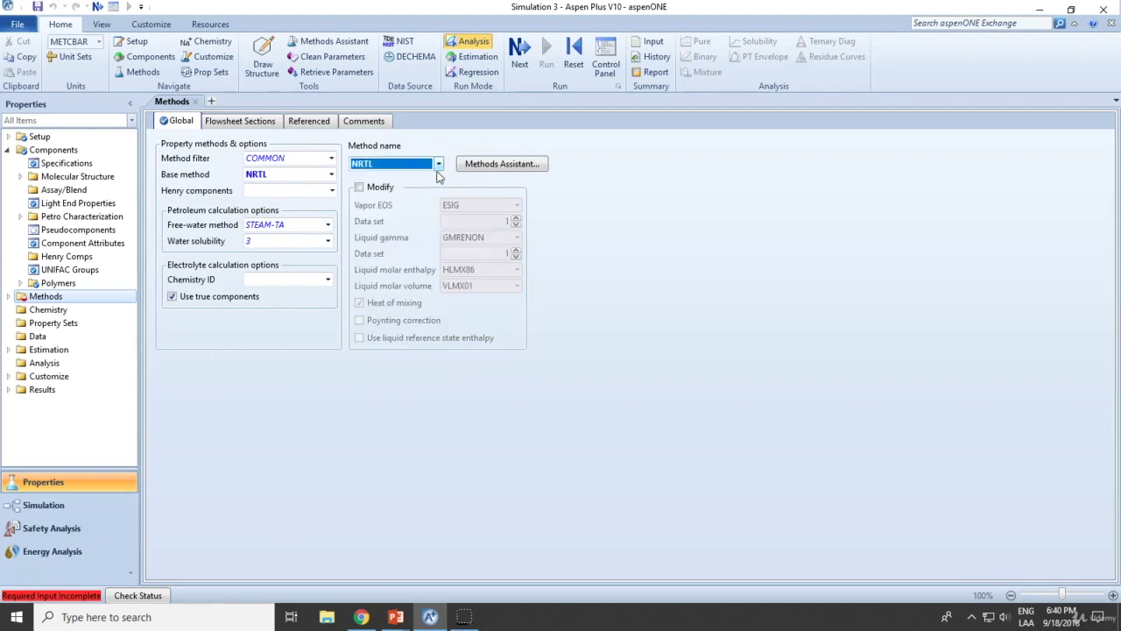
# - Accept the default NRTL binary interaction parameters and run the property analysis
pyautogui.click(518, 66)
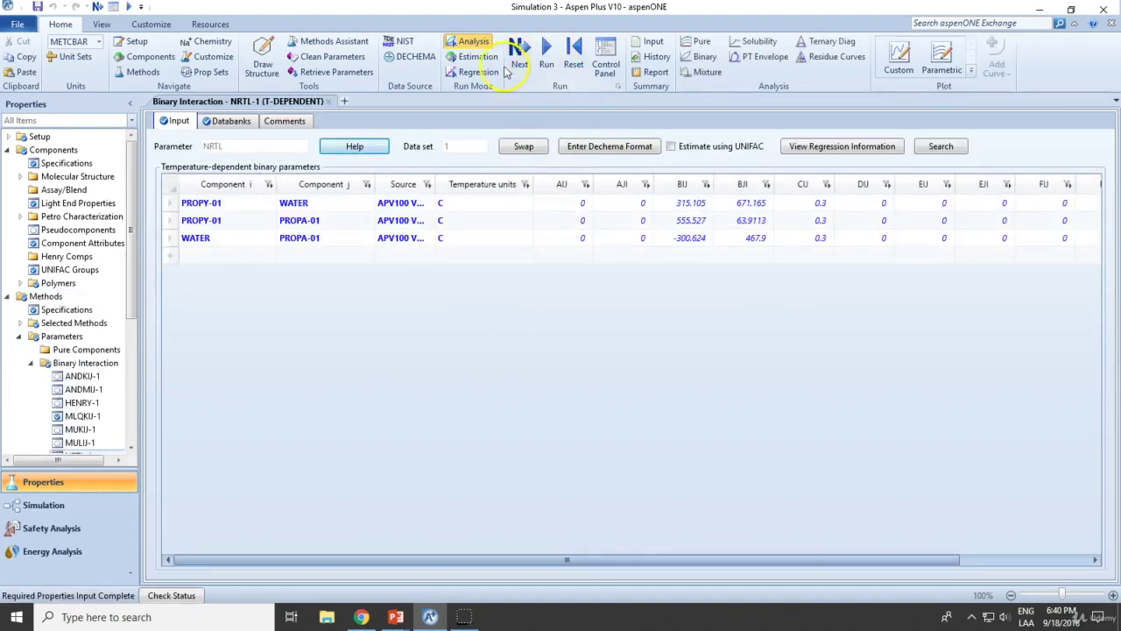
pyautogui.click(518, 65)
pyautogui.click(519, 370)
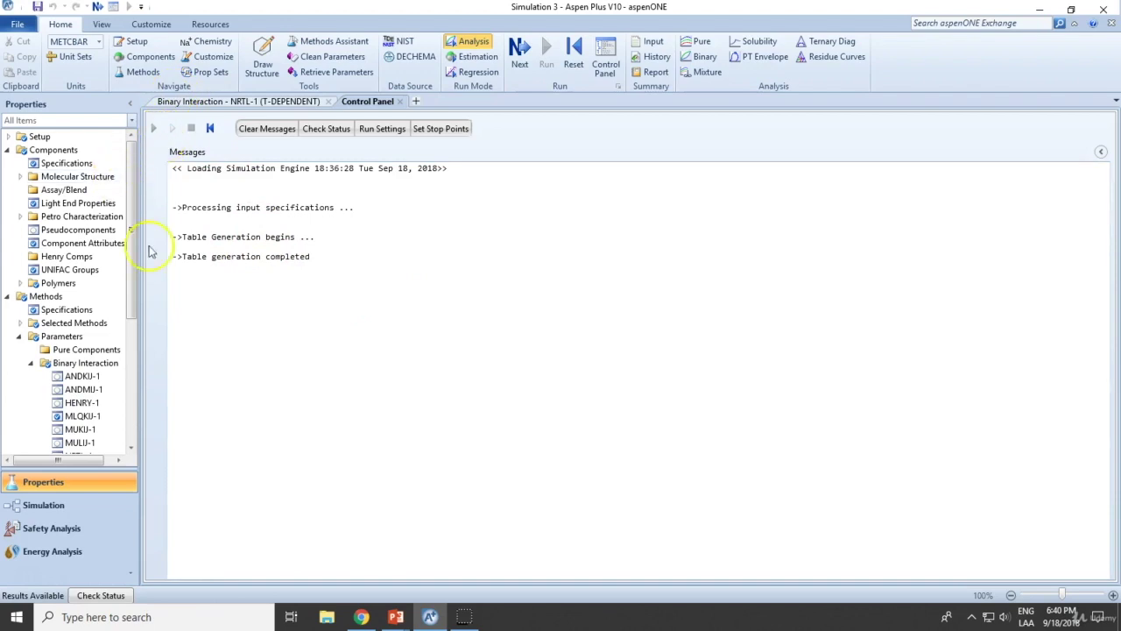
# - Collapse the Methods and Components folders in the navigation tree and switch to the Simulation environment
pyautogui.click(8, 296)
pyautogui.click(8, 150)
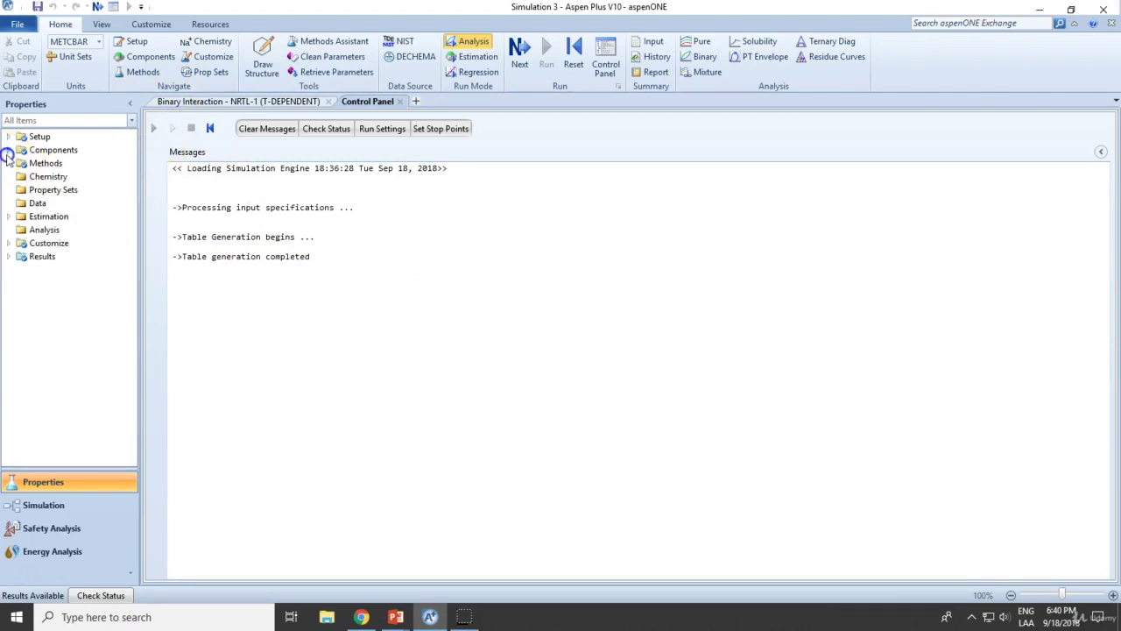
pyautogui.click(62, 506)
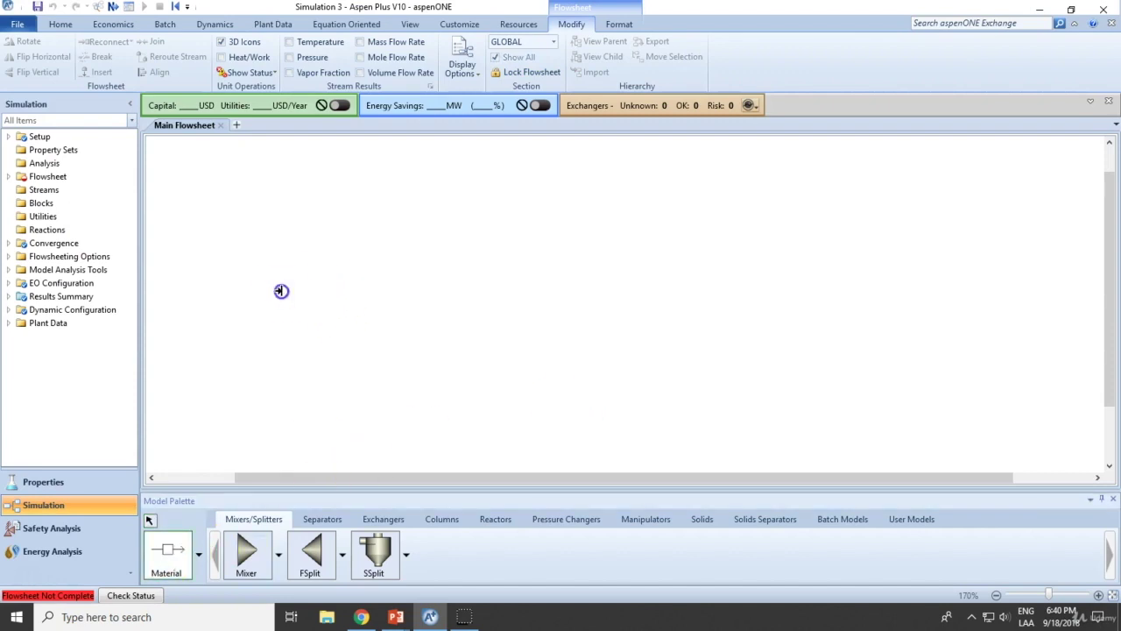
# - Place a horizontal material stream on the main flowsheet and name it FEED
pyautogui.click(279, 289)
pyautogui.click(394, 290)
pyautogui.click(341, 294)
pyautogui.write('FEED')
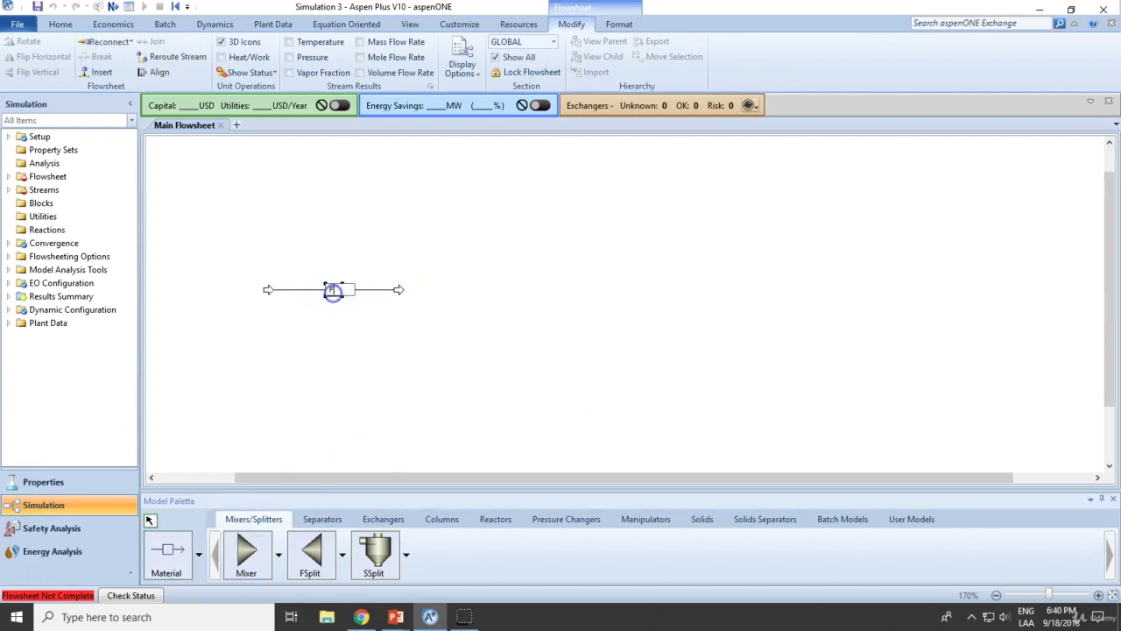
pyautogui.click(413, 337)
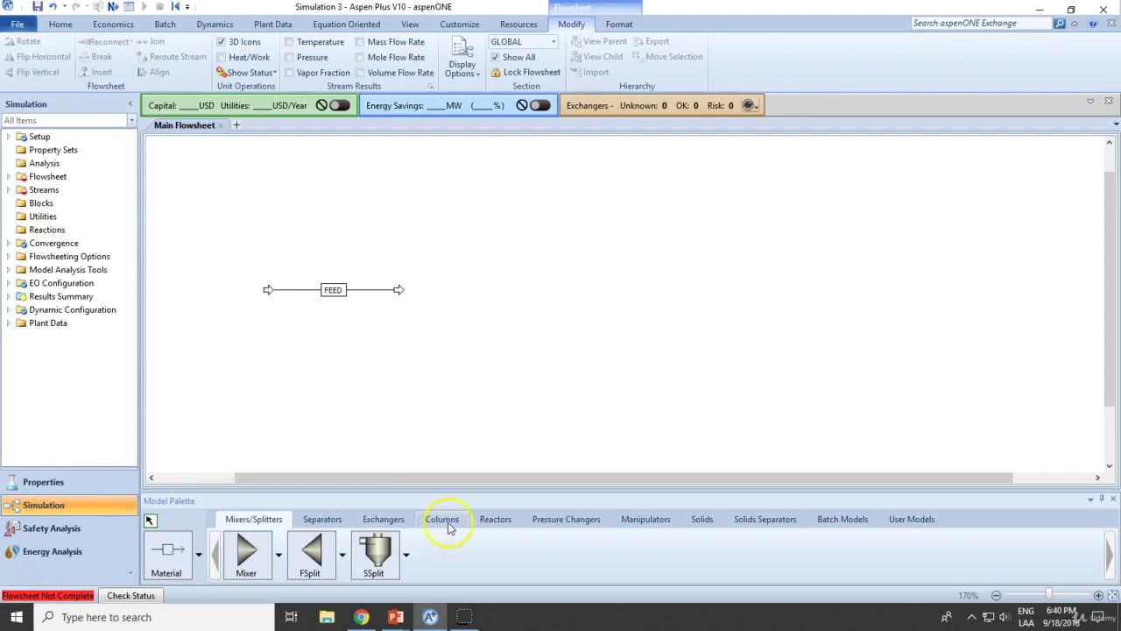
# - Place an RCSTR reactor block on the flowsheet just beyond the outlet end of the FEED stream
pyautogui.click(496, 519)
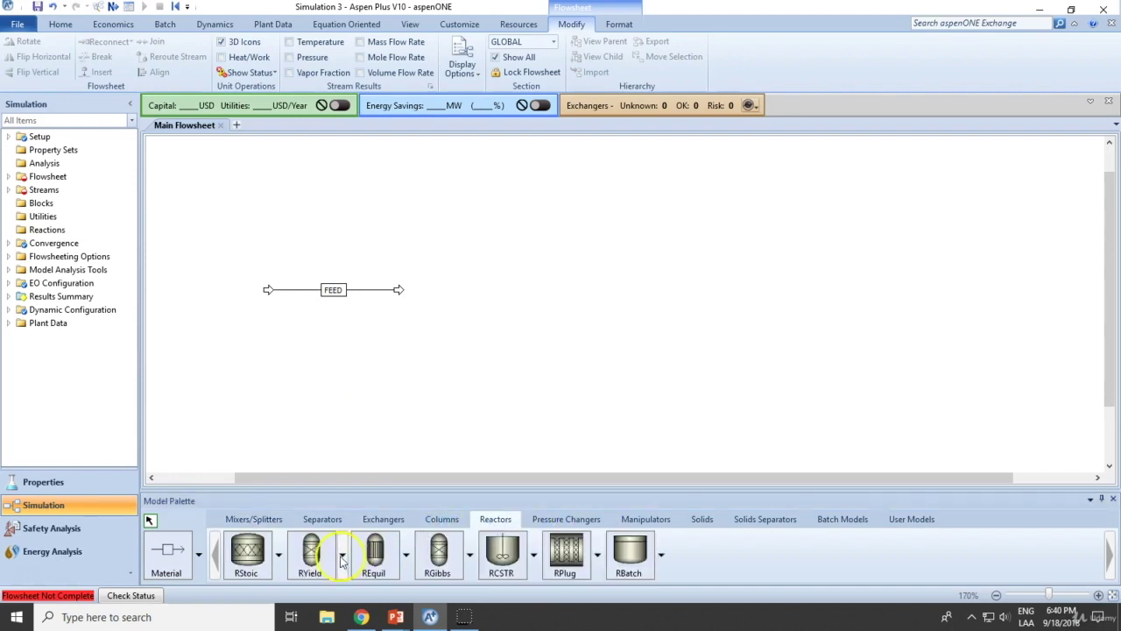
pyautogui.click(501, 554)
pyautogui.click(467, 293)
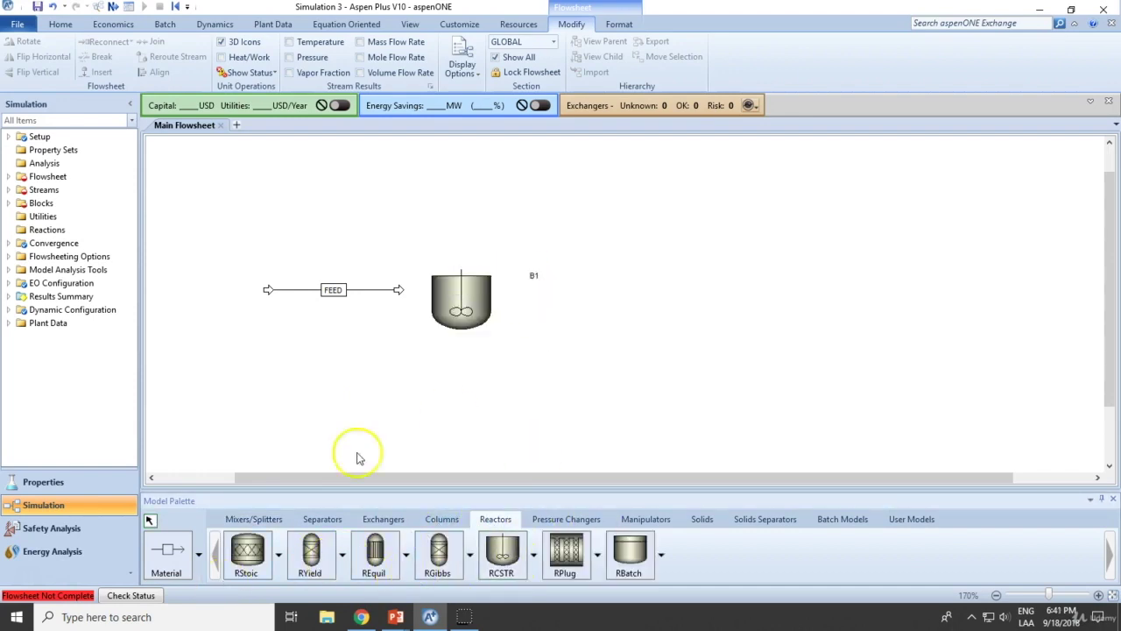
# - Draw a product material stream named ADIA-P from the reactor outlet and connect the FEED stream to the reactor inlet
pyautogui.click(172, 550)
pyautogui.click(496, 293)
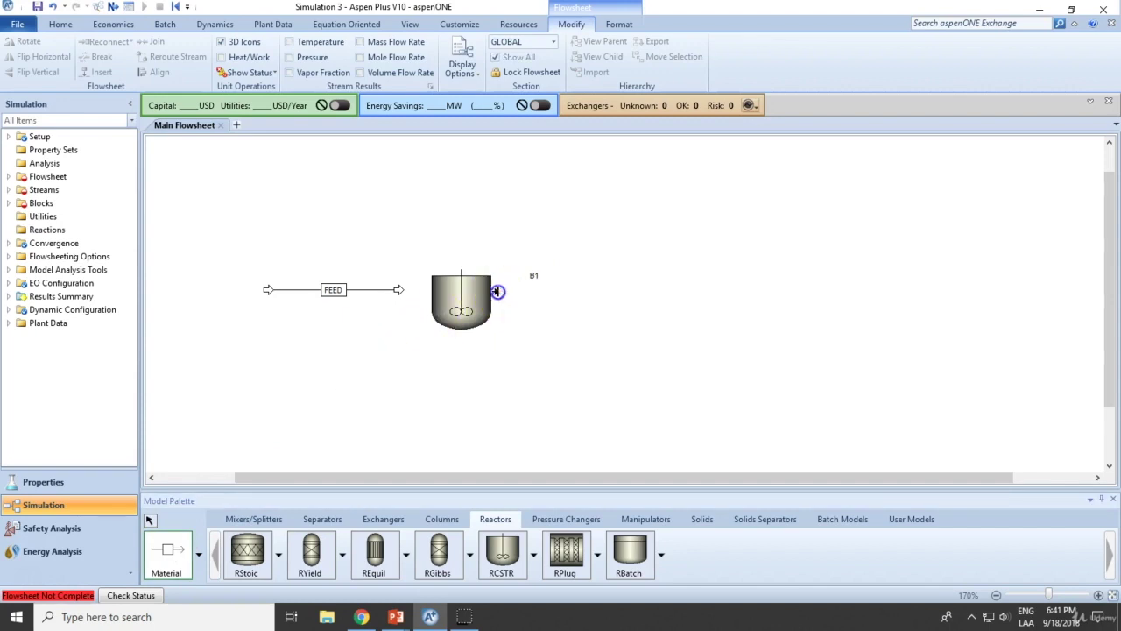
pyautogui.click(585, 298)
pyautogui.click(577, 294)
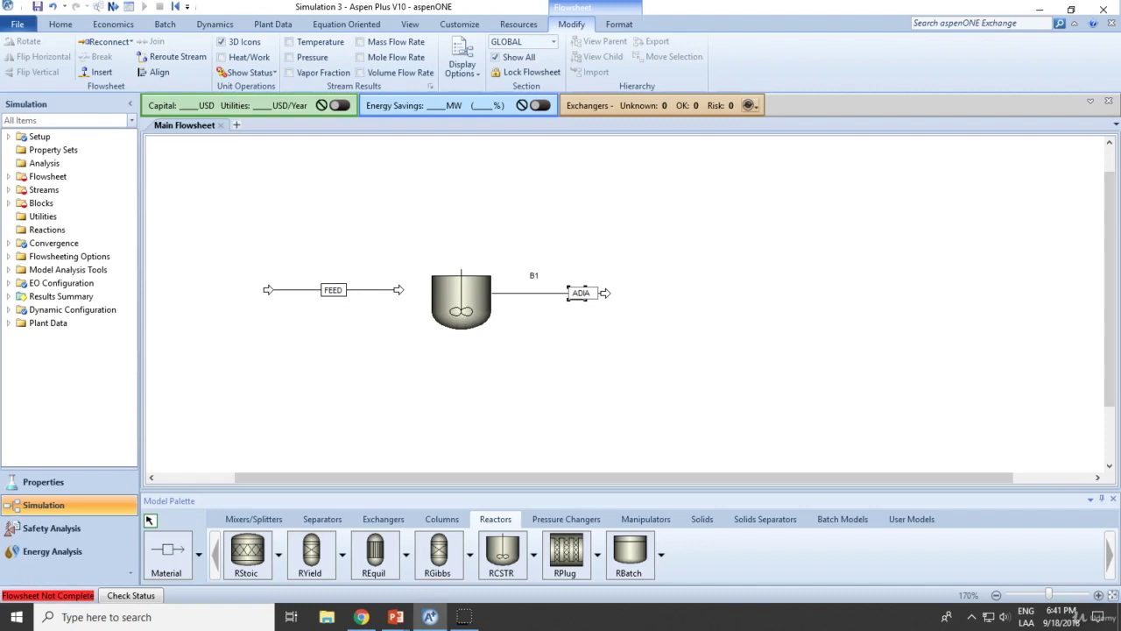
pyautogui.moveTo(398, 290); pyautogui.dragTo(429, 292)
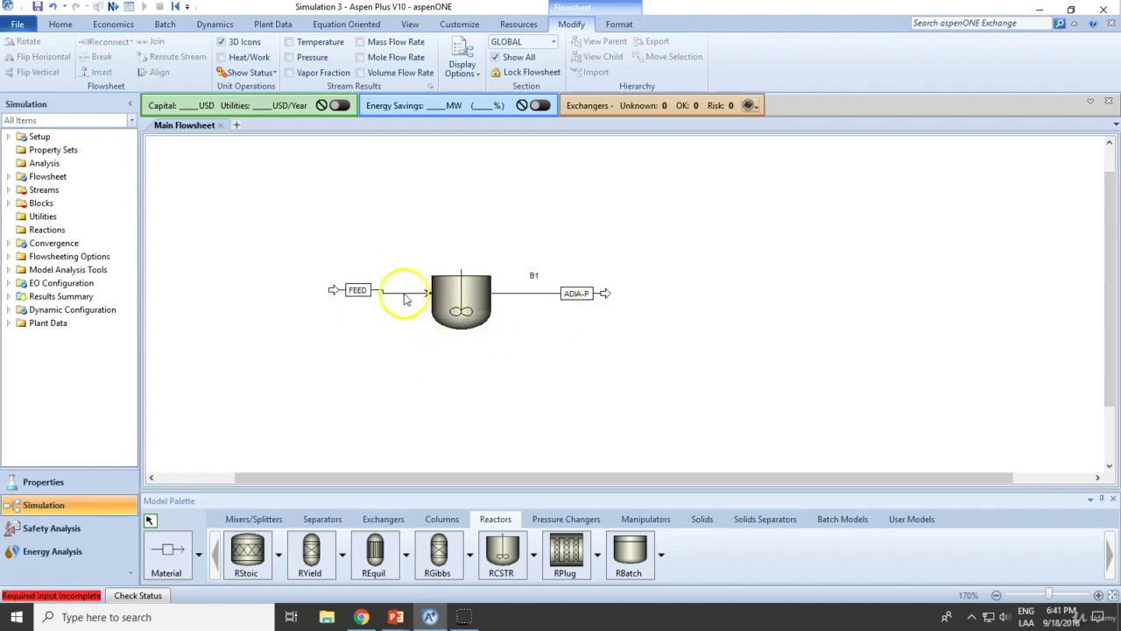
# - Open the FEED stream specifications and set its temperature to 24 C and pressure to 3 bar
pyautogui.doubleClick(400, 290)
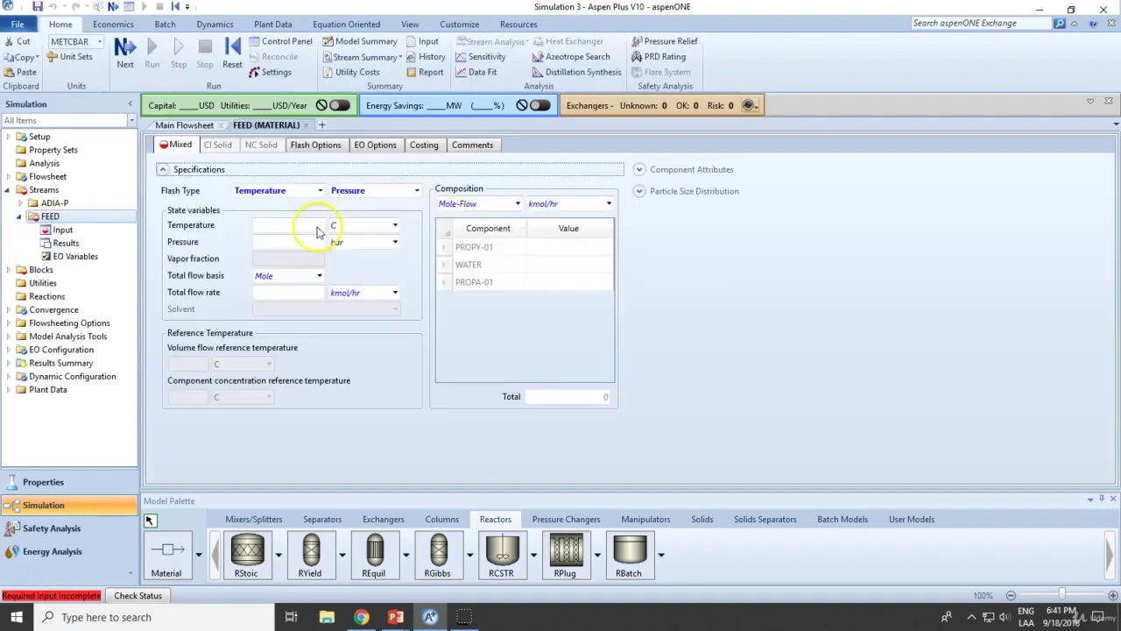
pyautogui.click(296, 226)
pyautogui.click(294, 244)
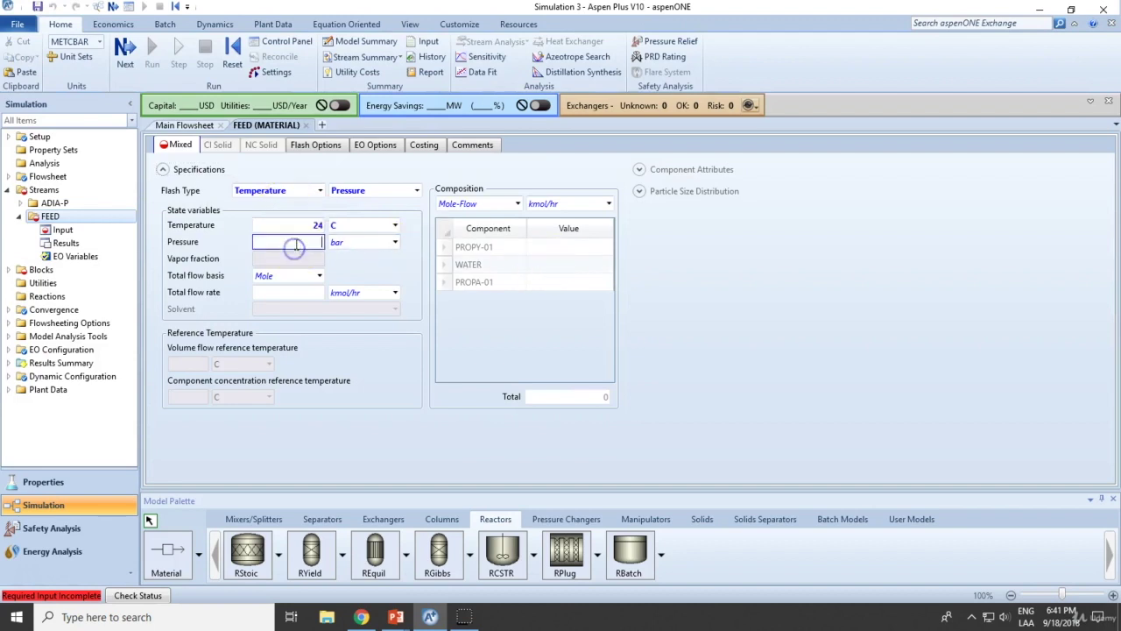
pyautogui.write('3')
pyautogui.press('Return')
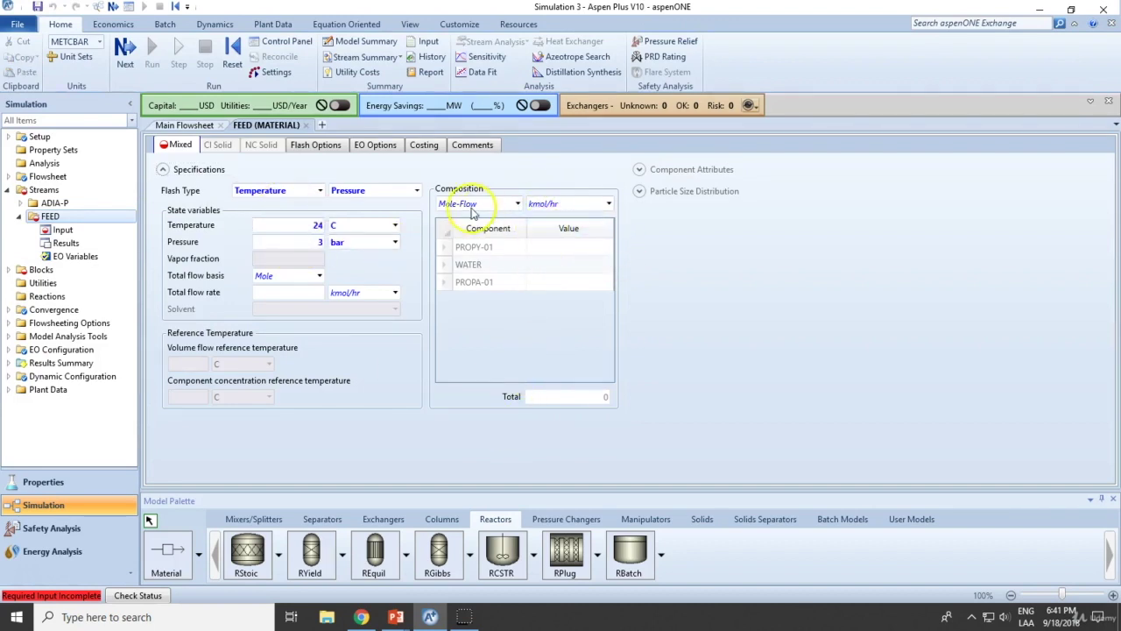
# - Set the FEED mole flows to 18.7 kmol/hr for PROPY-01 and 300 kmol/hr for WATER
pyautogui.click(583, 249)
pyautogui.write('18.')
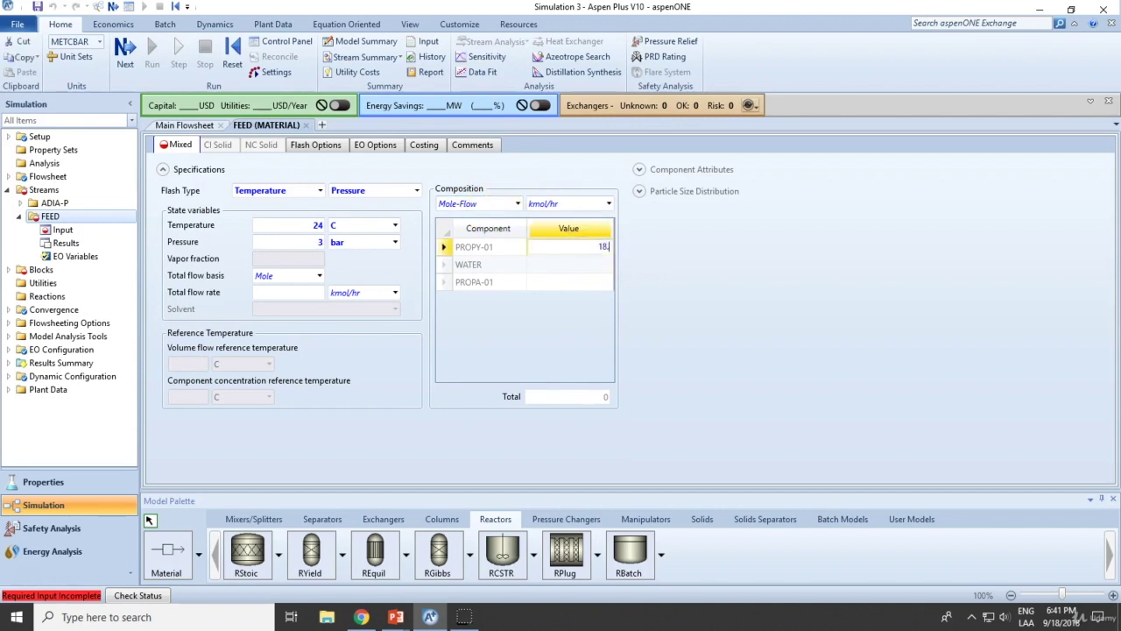
pyautogui.write('7')
pyautogui.press('Return')
pyautogui.write('300')
pyautogui.press('Return')
pyautogui.write('0')
pyautogui.press('Return')
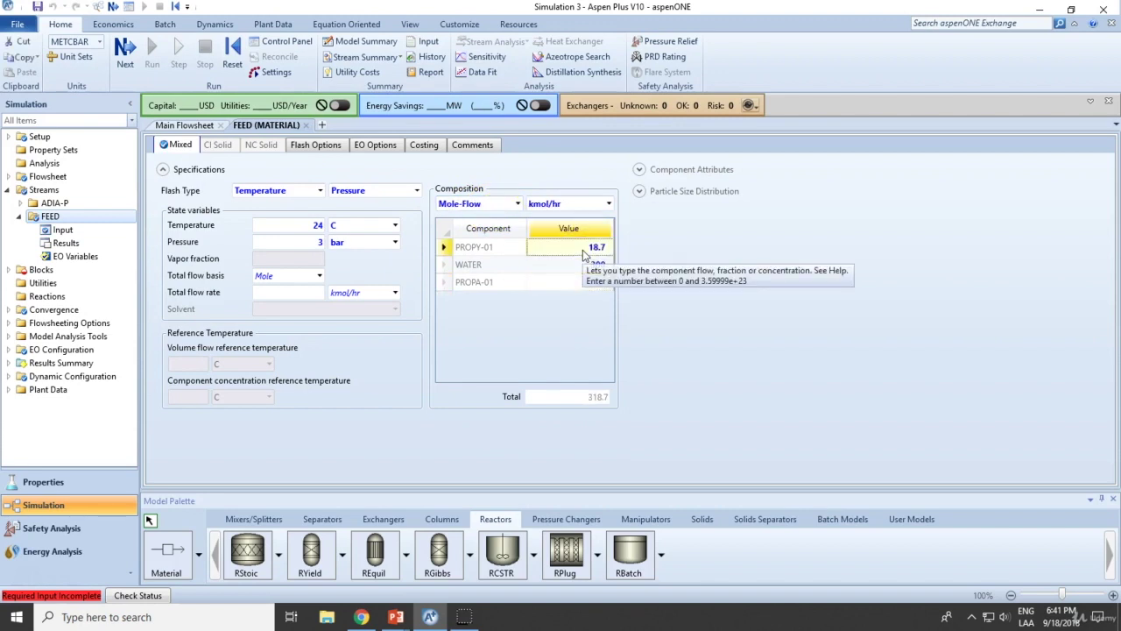
# - Open the B1 reactor specifications from the main flowsheet and set its pressure to 3 bar and duty to 0 cal/sec
pyautogui.click(184, 125)
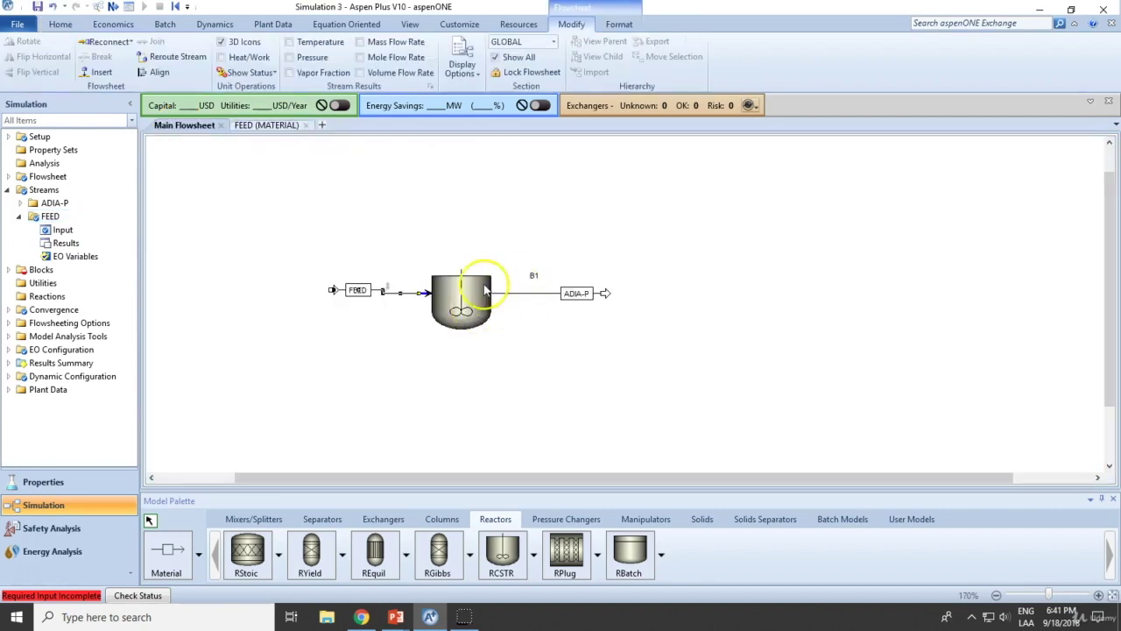
pyautogui.doubleClick(478, 285)
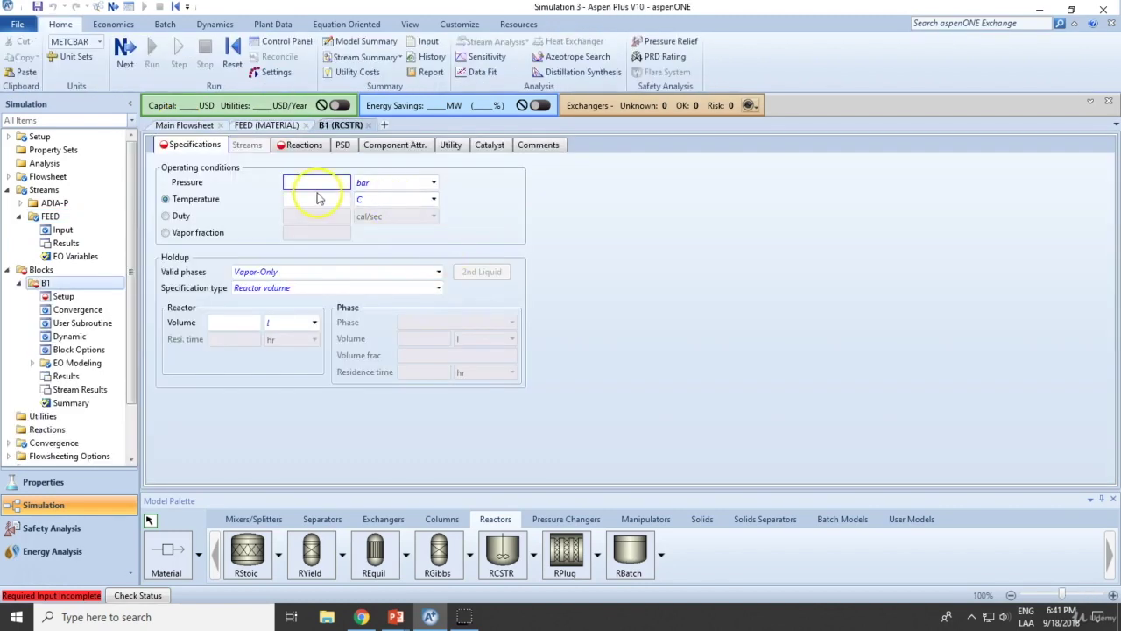
pyautogui.write('3')
pyautogui.press('Tab')
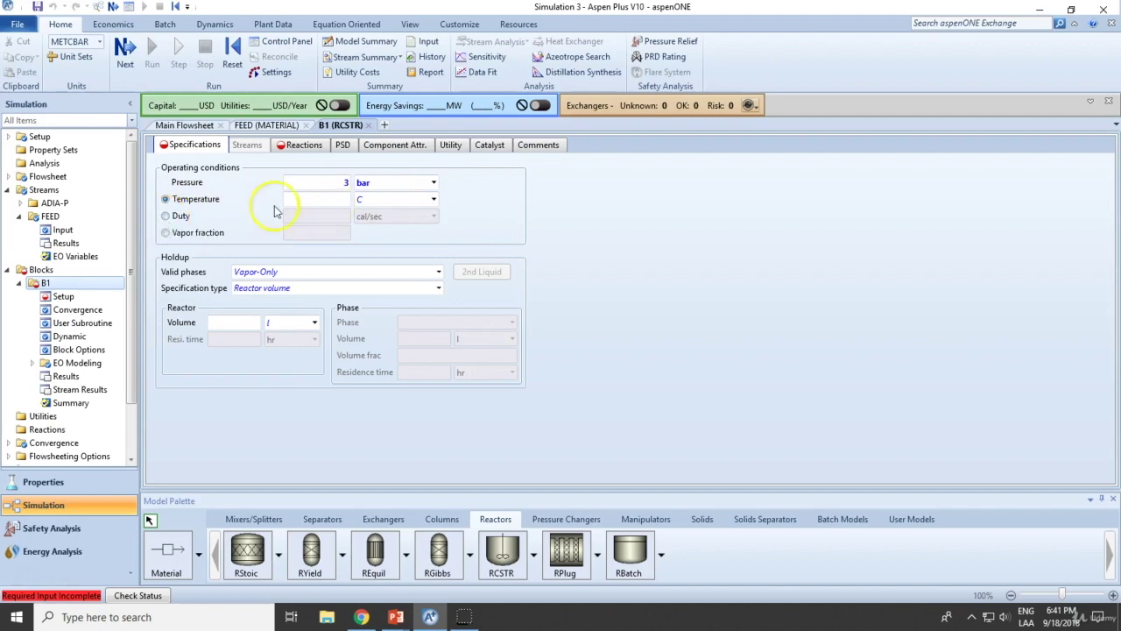
pyautogui.click(166, 216)
pyautogui.click(300, 214)
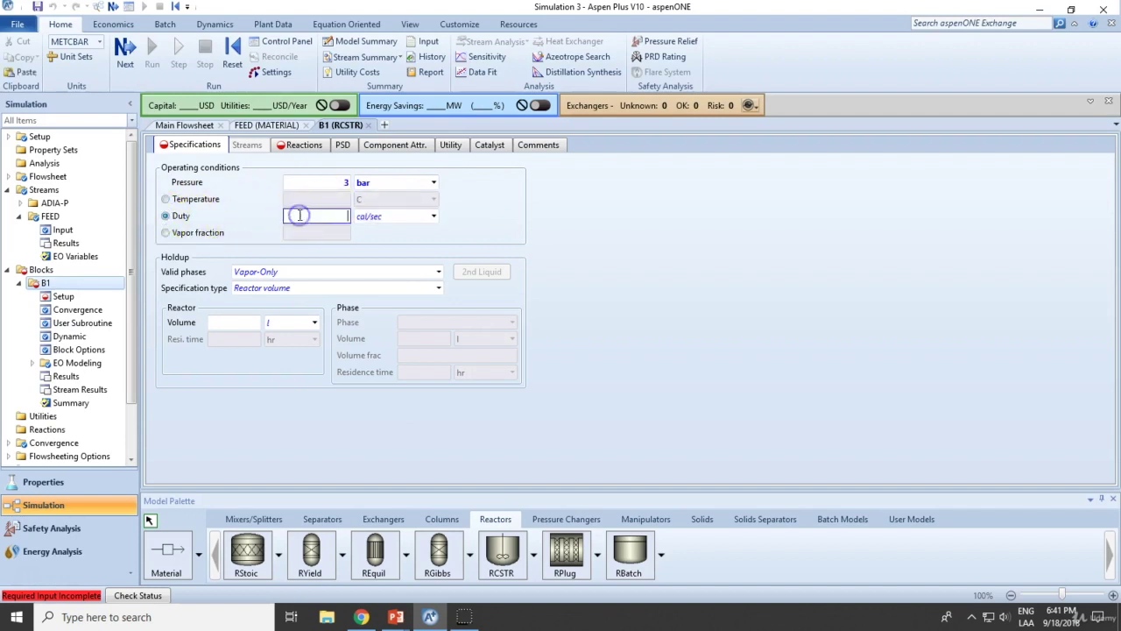
pyautogui.click(754, 224)
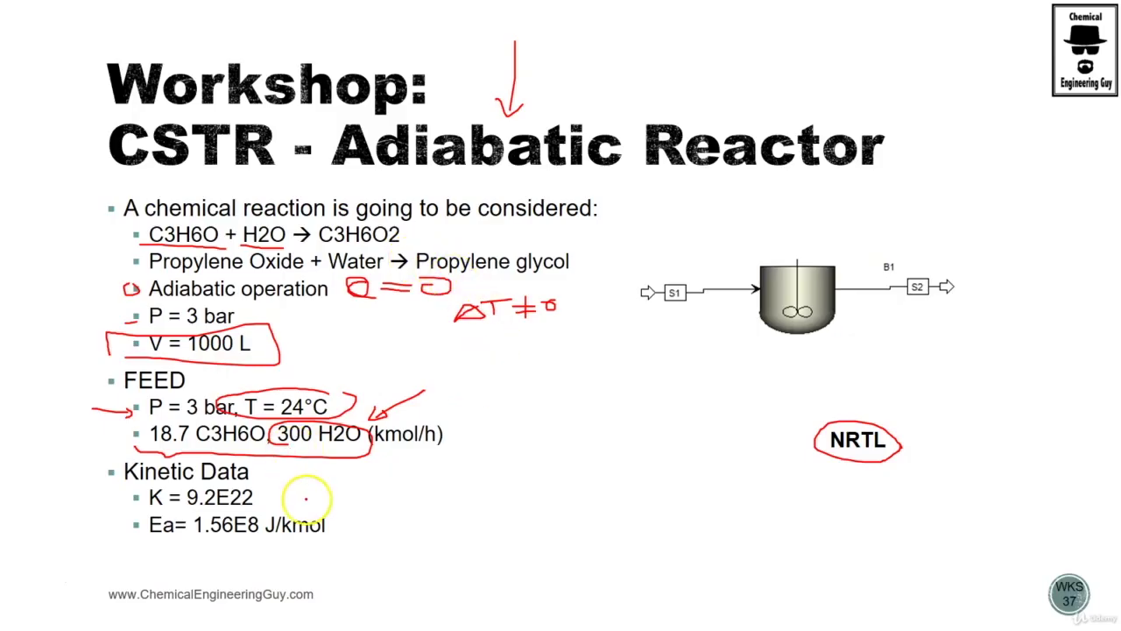
pyautogui.hotkey('alt', 'Tab')
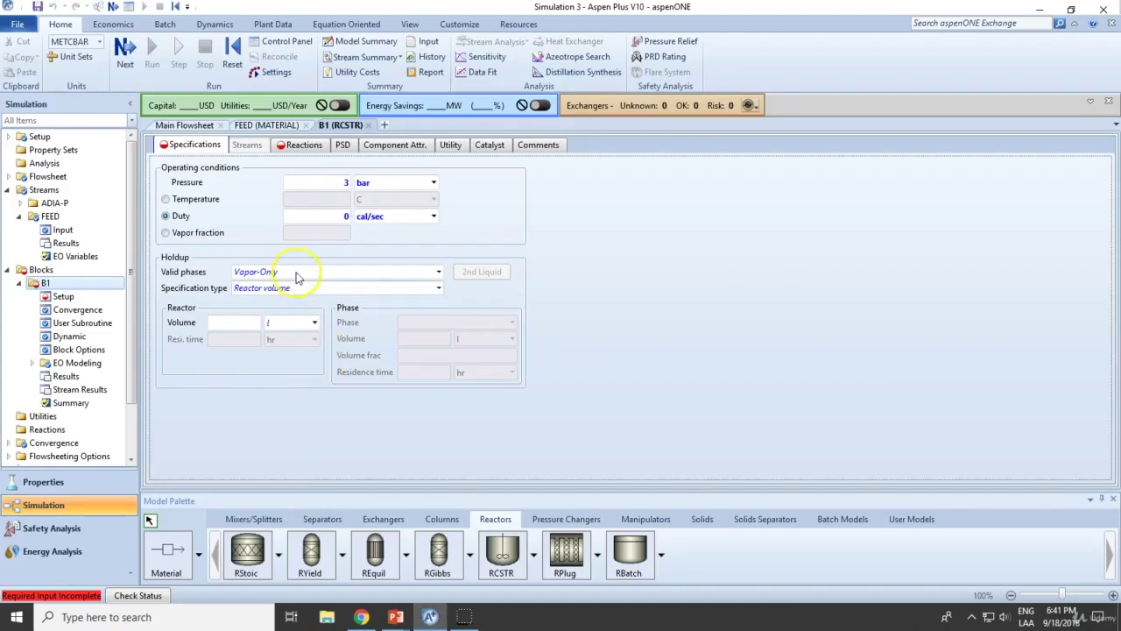
# - Define the reactor holdup with Liquid-Only as the valid phase and a reactor volume of 1000 l
pyautogui.click(437, 272)
pyautogui.click(282, 299)
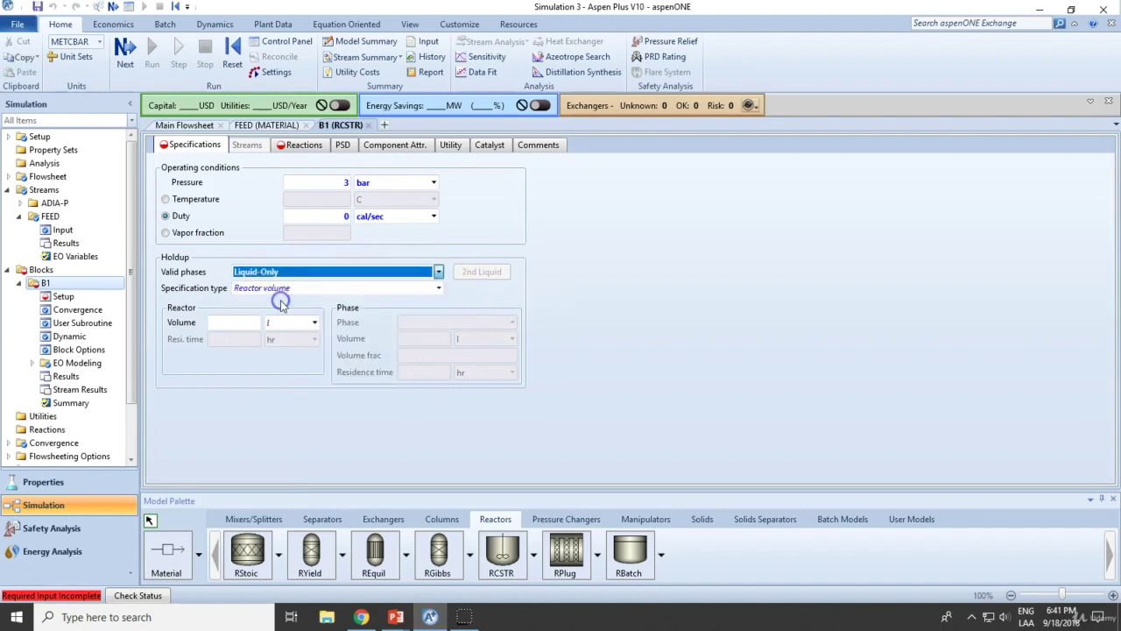
pyautogui.click(239, 320)
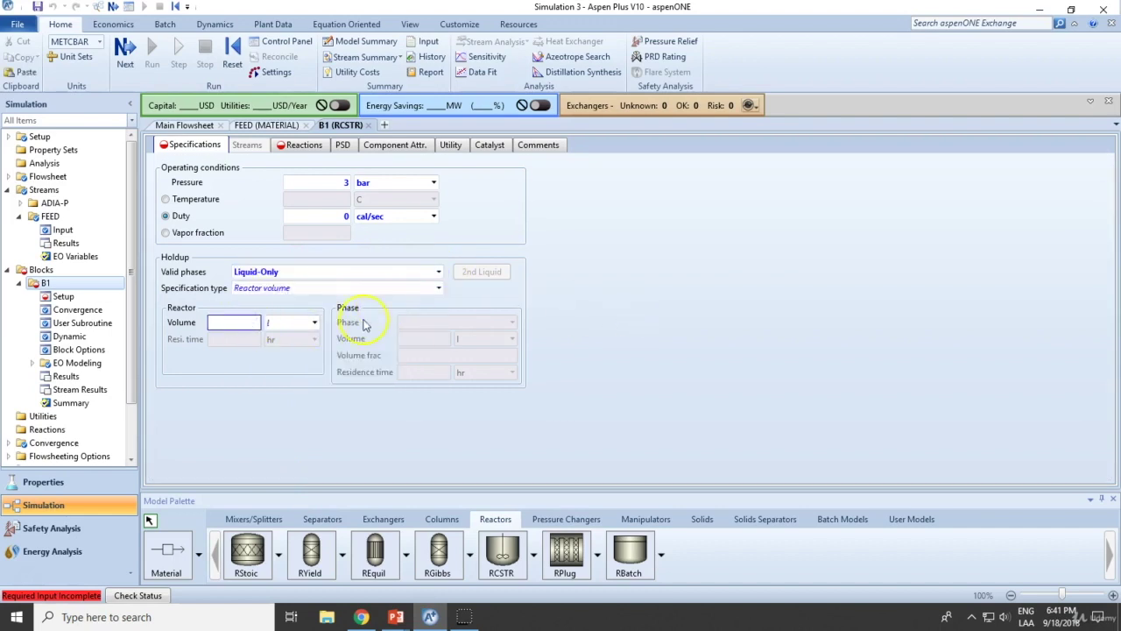
pyautogui.hotkey('alt', 'Tab')
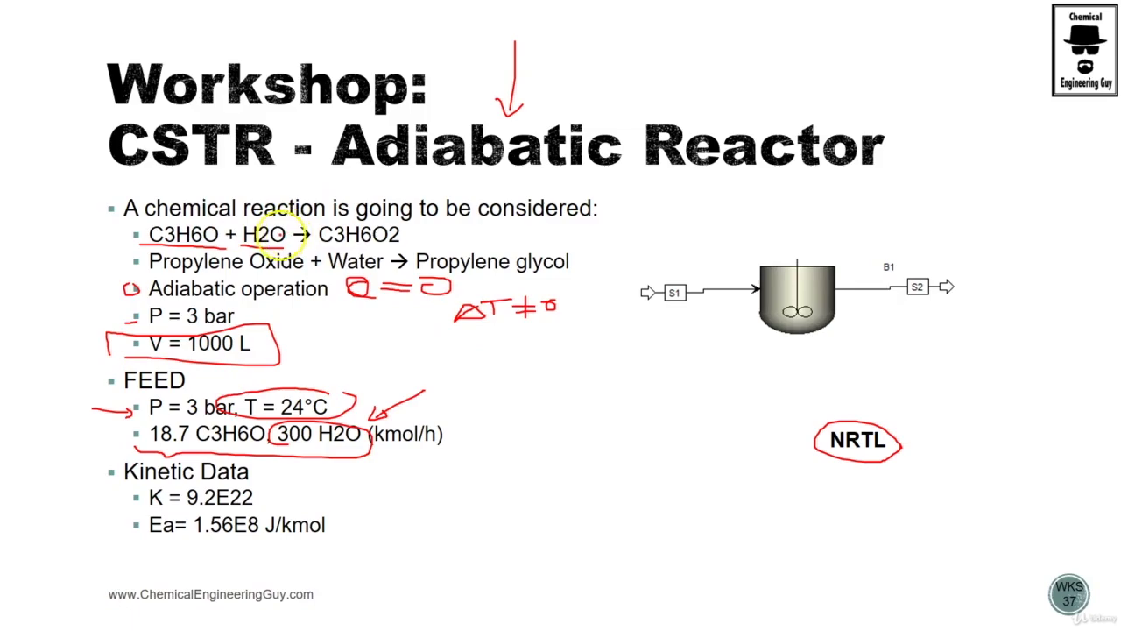
pyautogui.hotkey('alt', 'Tab')
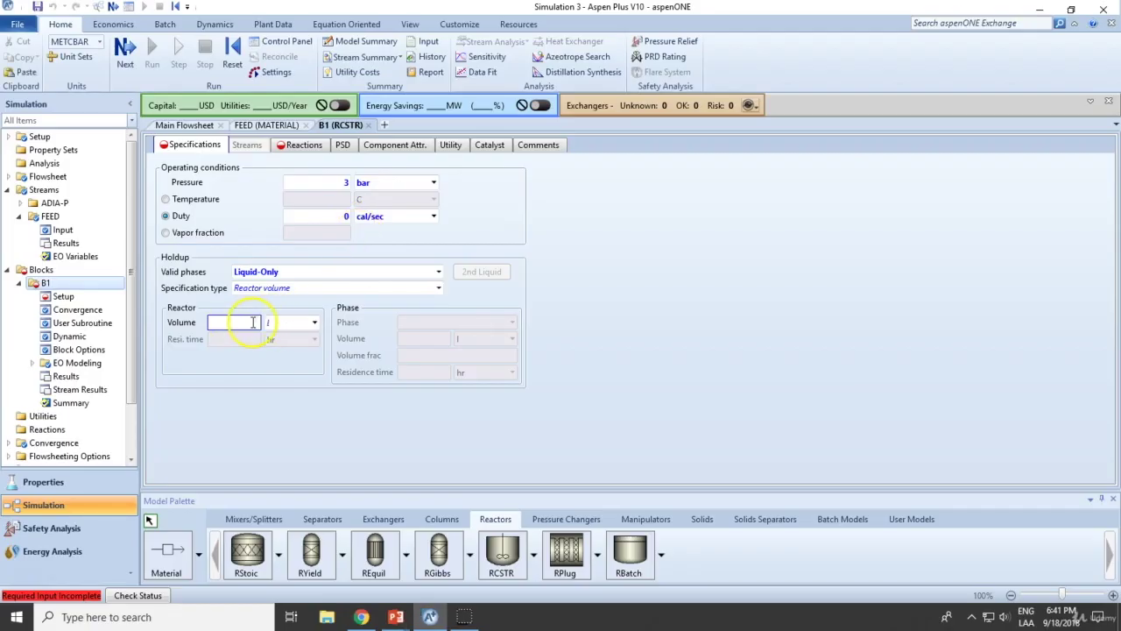
pyautogui.write('1000')
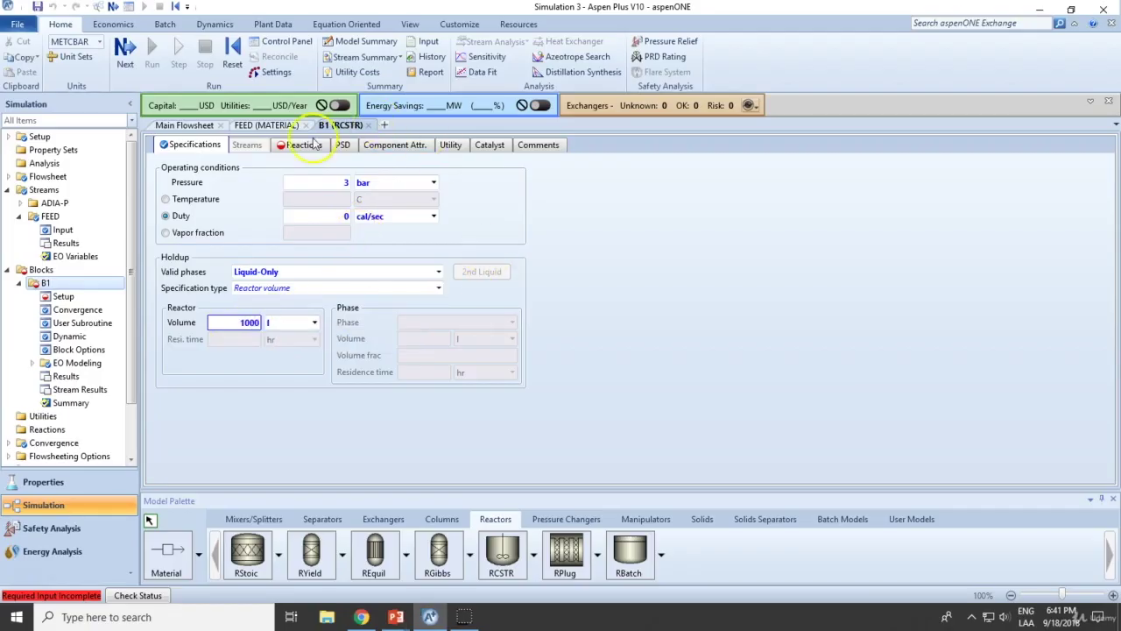
# - Create a new reaction set R-1 of type POWERLAW for the B1 reactor
pyautogui.click(289, 148)
pyautogui.click(273, 315)
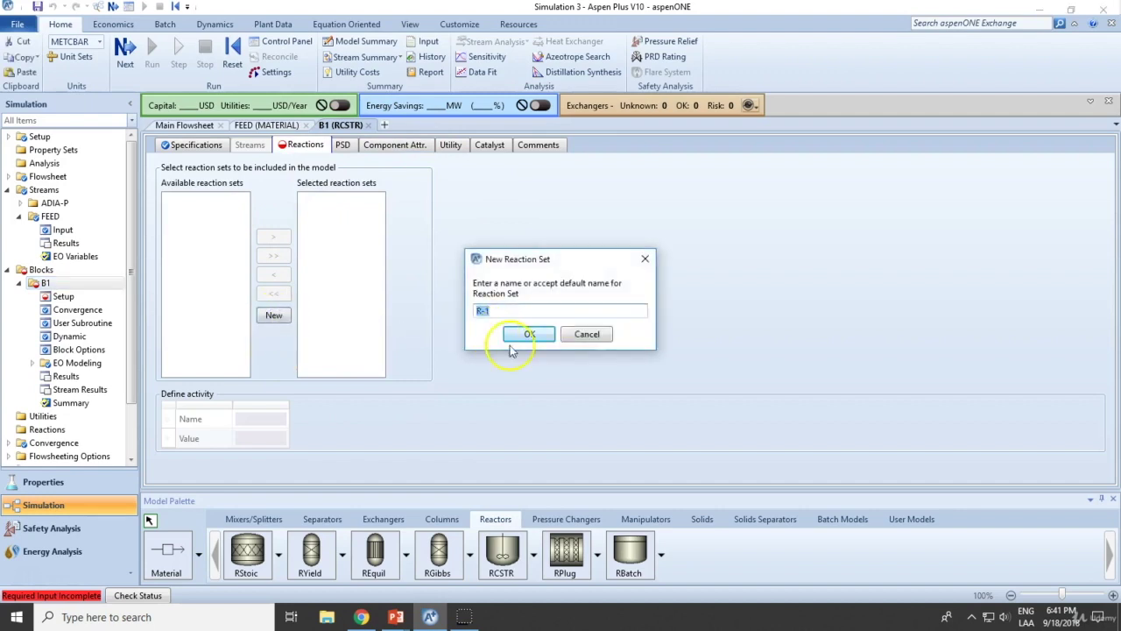
pyautogui.click(515, 338)
pyautogui.click(551, 299)
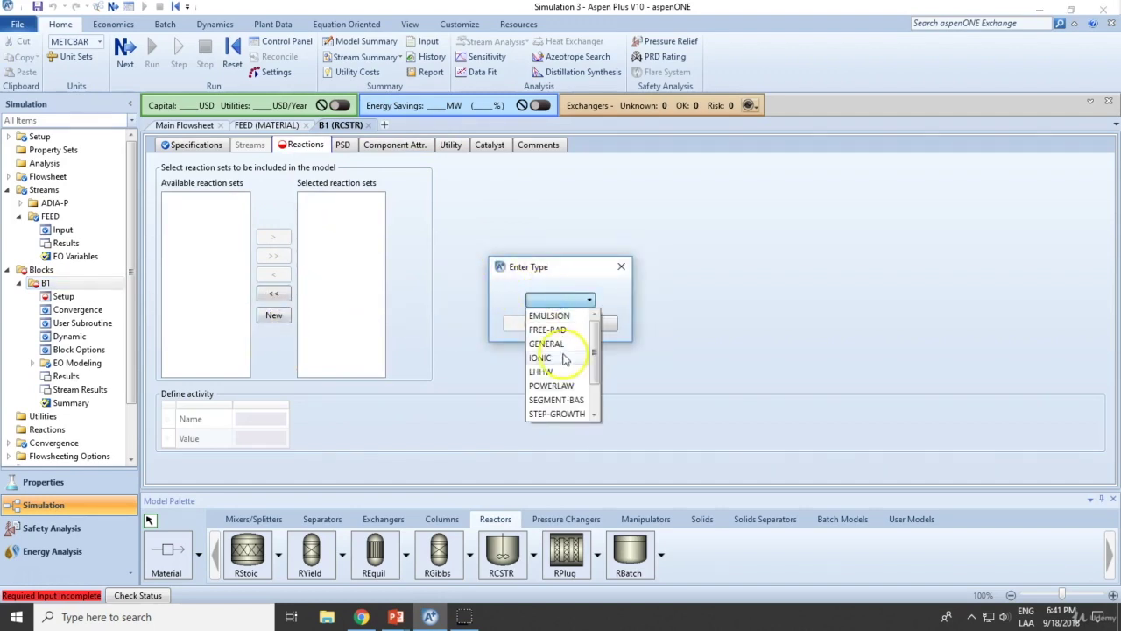
pyautogui.click(564, 385)
pyautogui.click(529, 324)
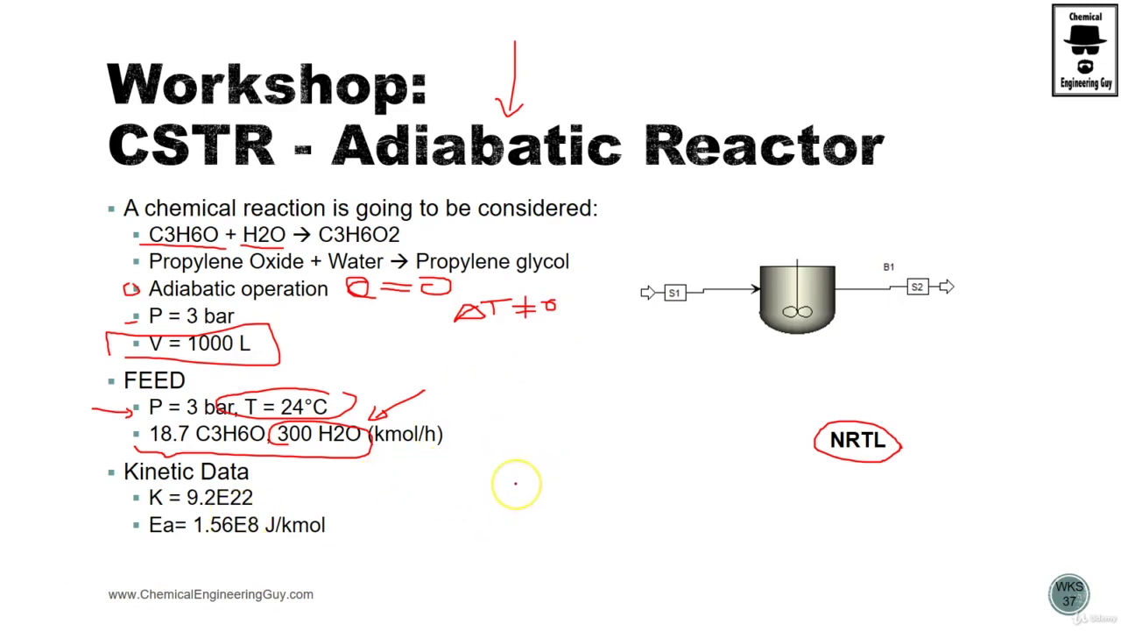
pyautogui.press('Right')
pyautogui.press('Right')
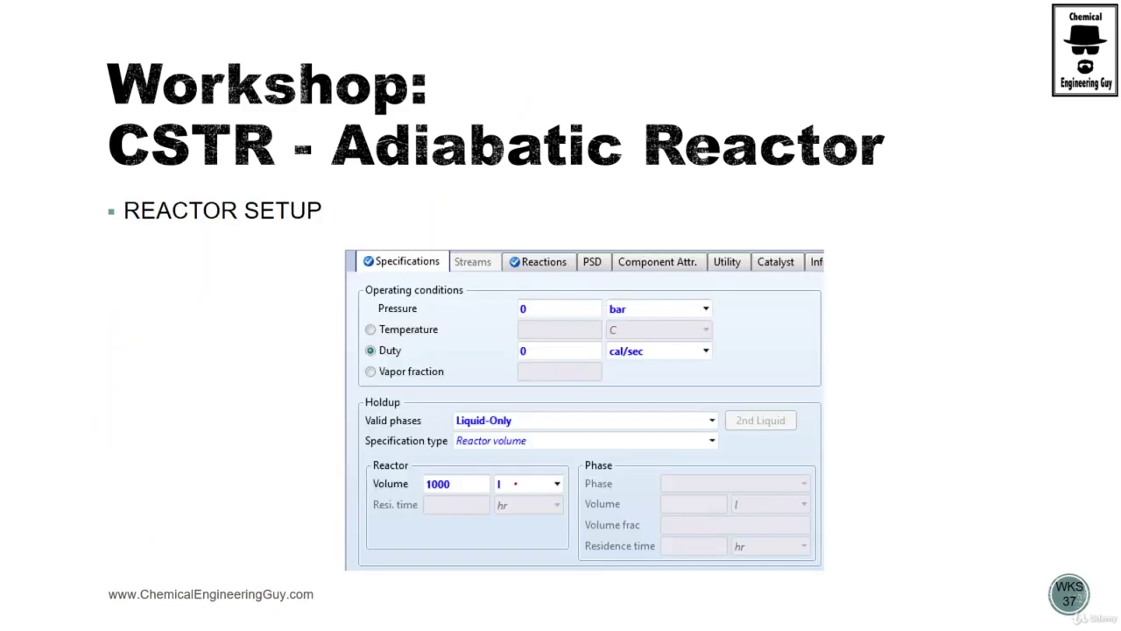
pyautogui.press('Right')
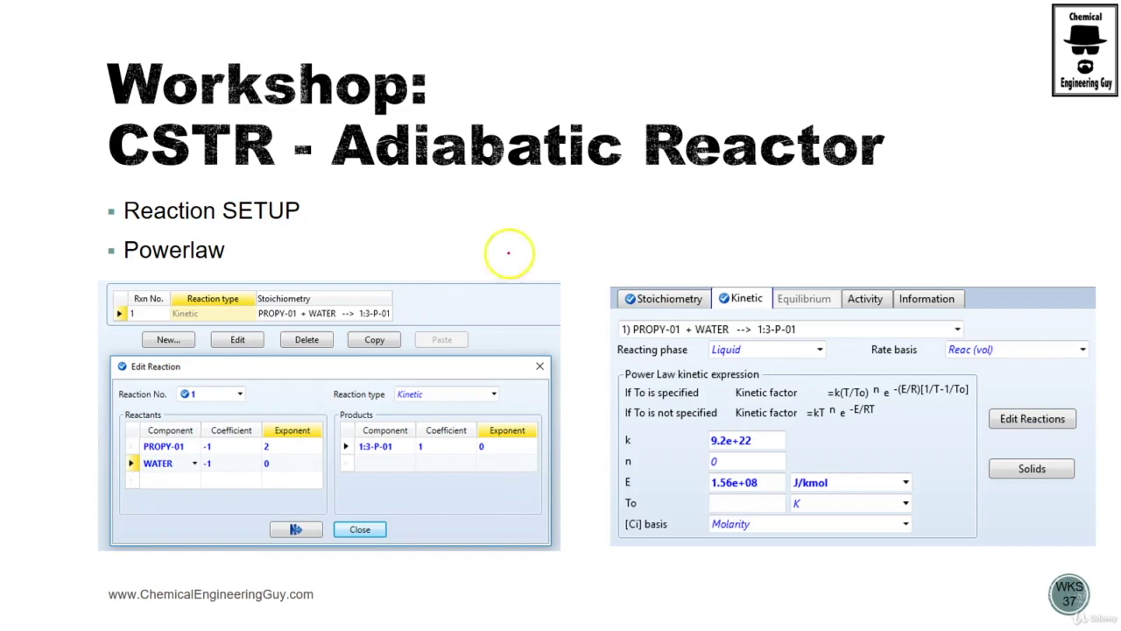
pyautogui.moveTo(442, 242)
pyautogui.mouseDown()
pyautogui.moveTo(458, 226)
pyautogui.moveTo(497, 231)
pyautogui.mouseUp()
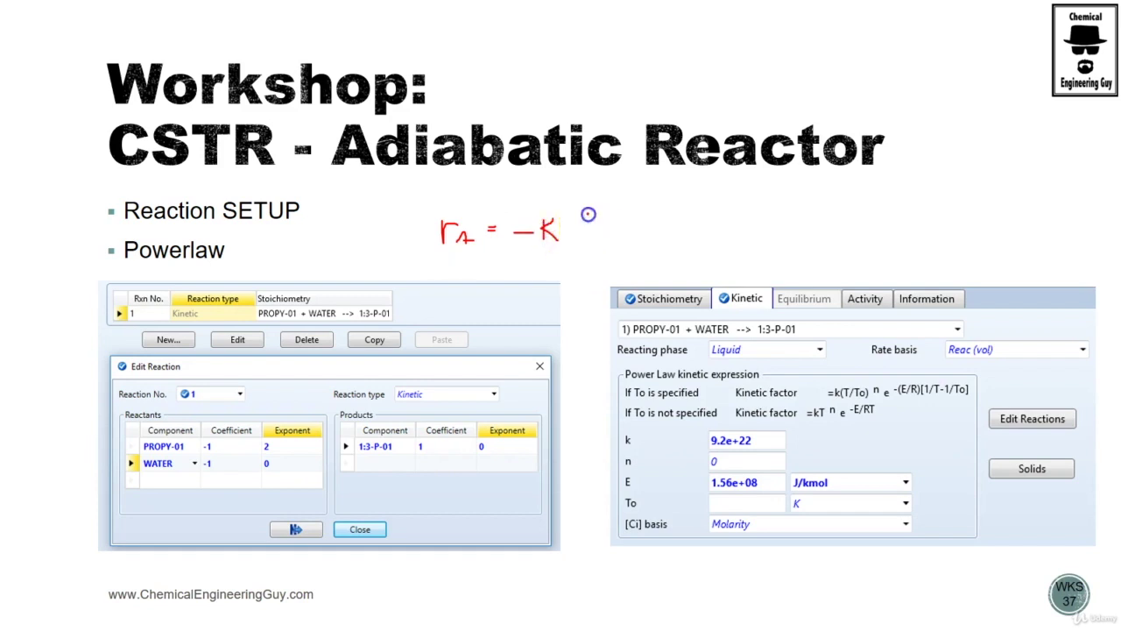
pyautogui.moveTo(595, 245); pyautogui.dragTo(596, 237)
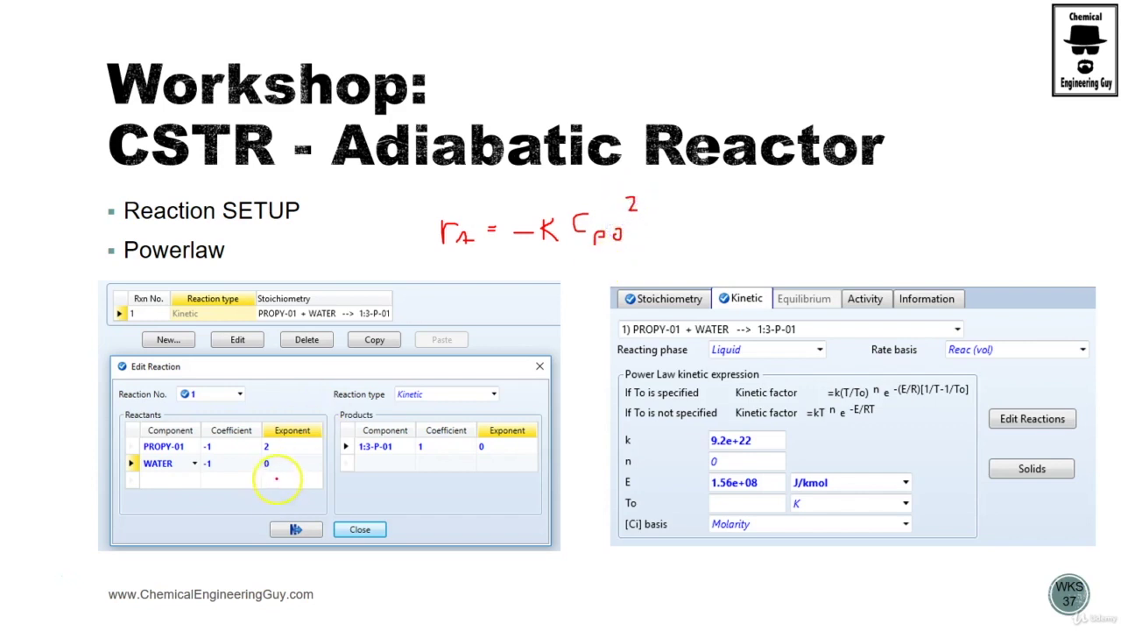
pyautogui.moveTo(282, 458); pyautogui.dragTo(256, 461)
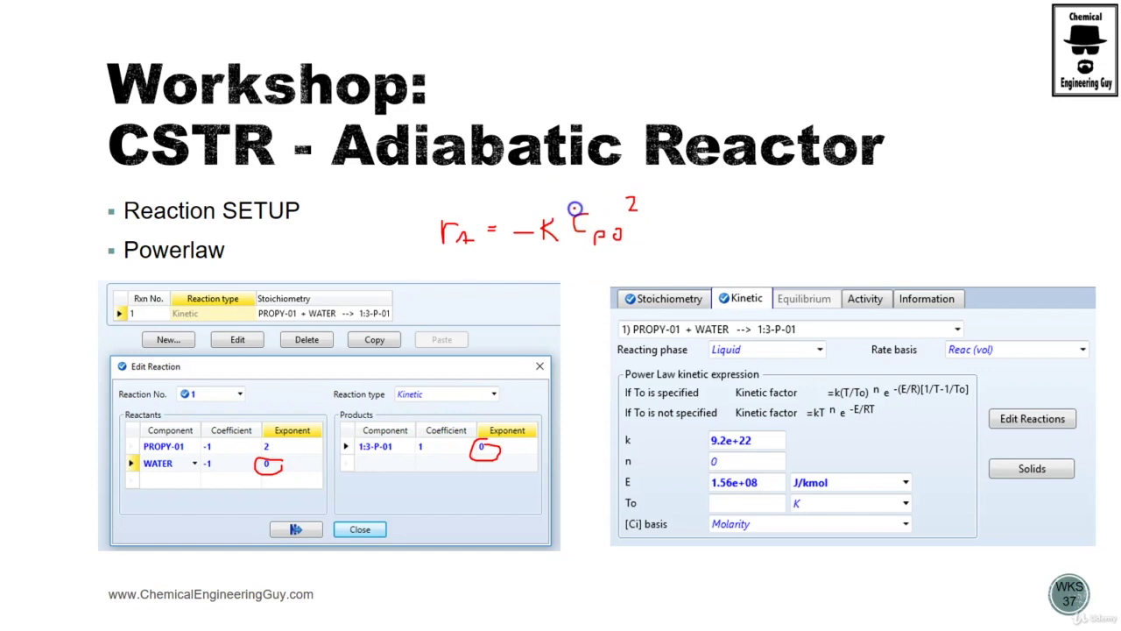
pyautogui.moveTo(567, 254); pyautogui.dragTo(578, 254)
pyautogui.moveTo(619, 203); pyautogui.dragTo(631, 246)
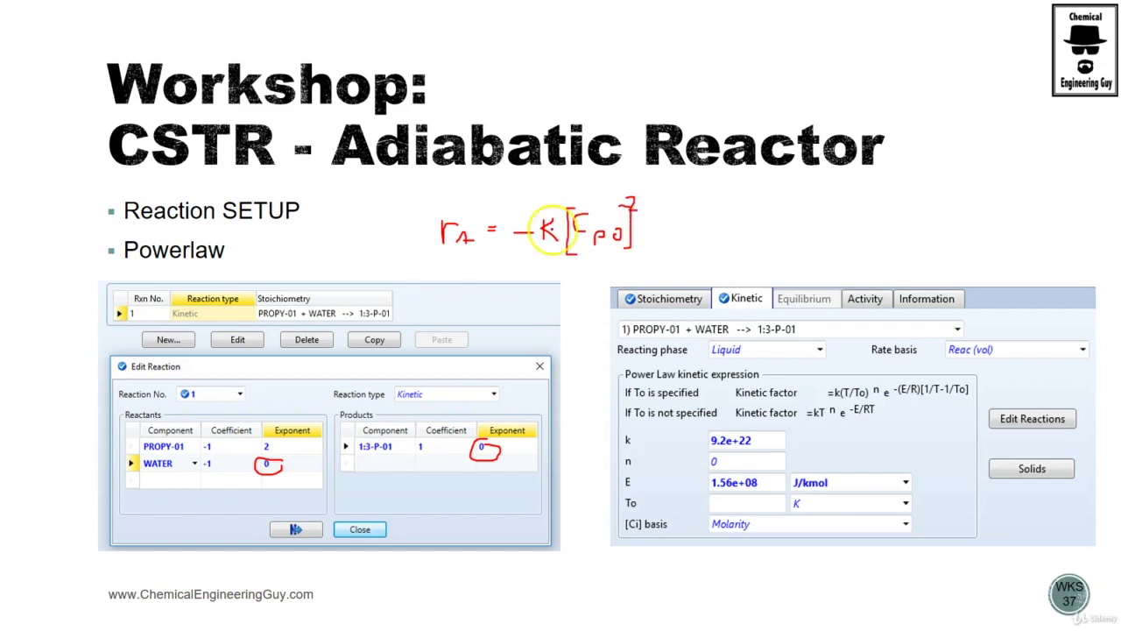
pyautogui.press('Right')
pyautogui.press('Right')
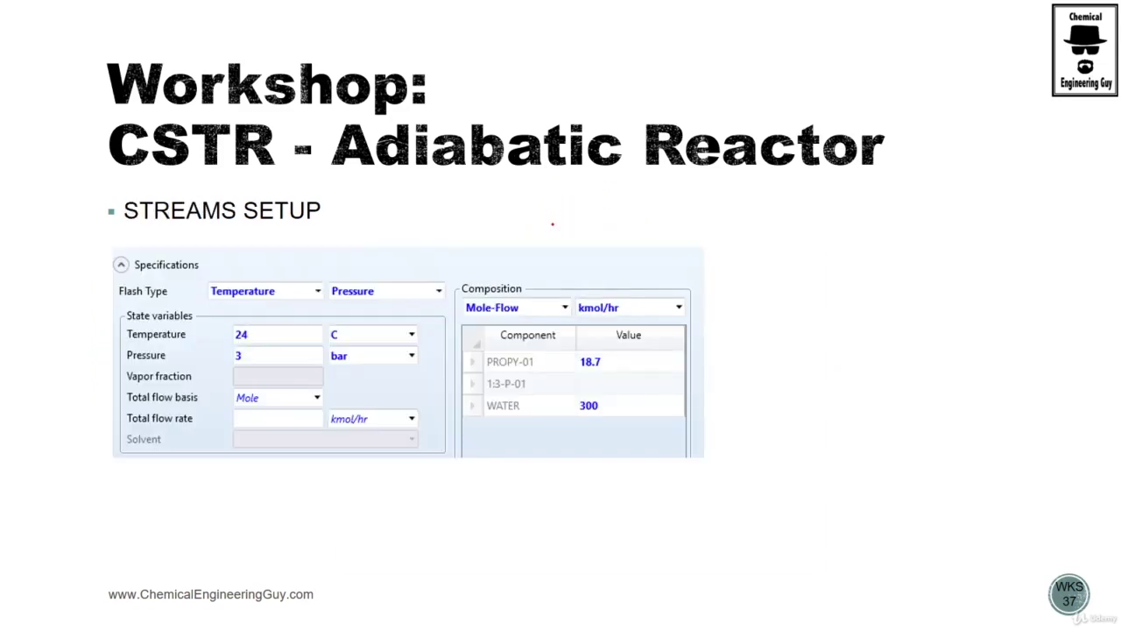
pyautogui.press('Left')
pyautogui.press('Right')
pyautogui.press('Left')
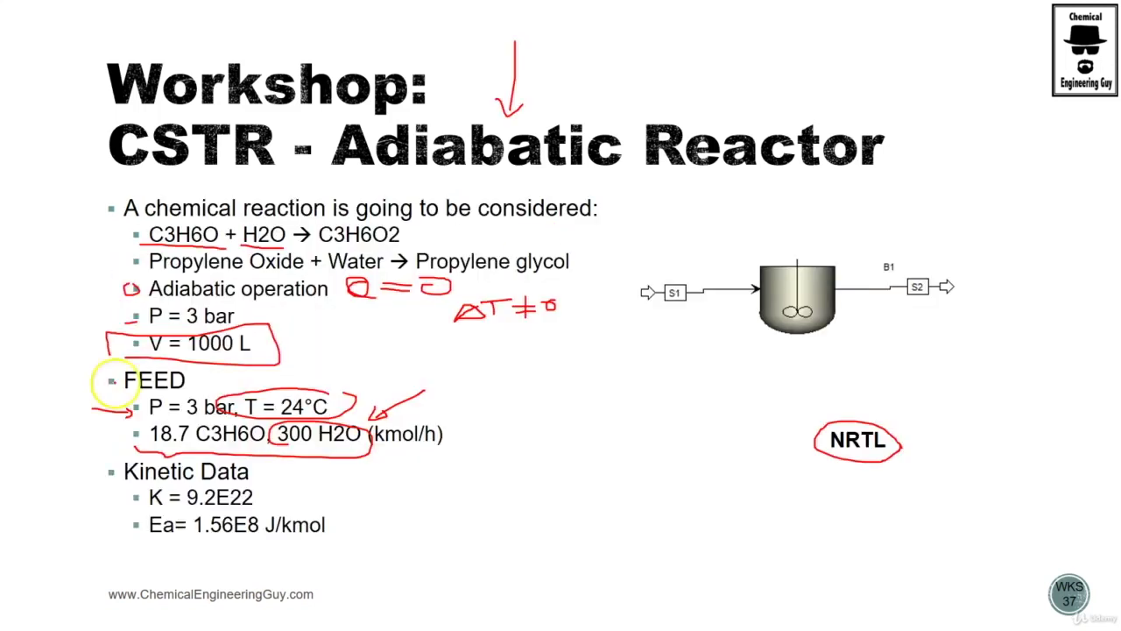
pyautogui.moveTo(134, 491); pyautogui.dragTo(127, 504)
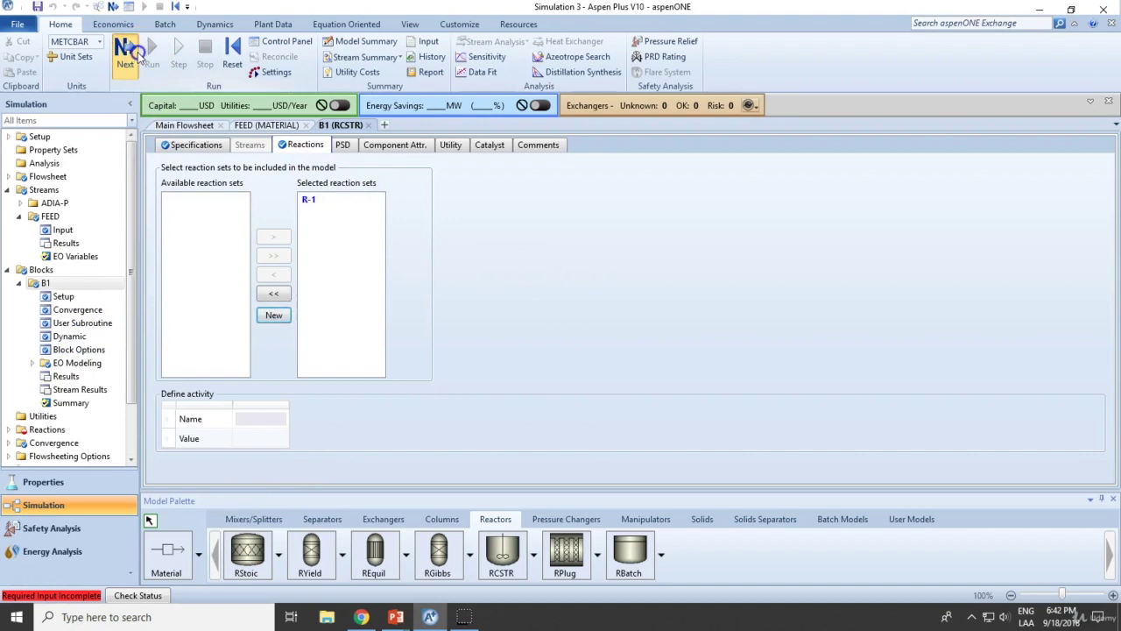
# - Add a kinetic reaction to R-1 with reactants PROPY-01 and WATER, each with a coefficient of -1
pyautogui.click(126, 52)
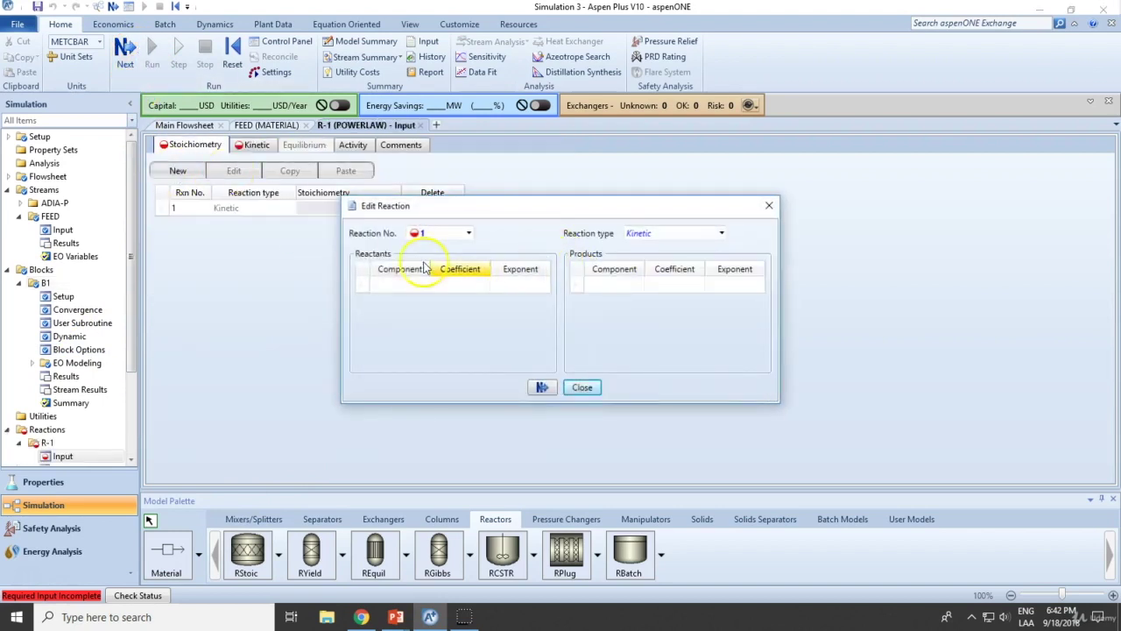
pyautogui.click(412, 284)
pyautogui.click(423, 285)
pyautogui.click(415, 300)
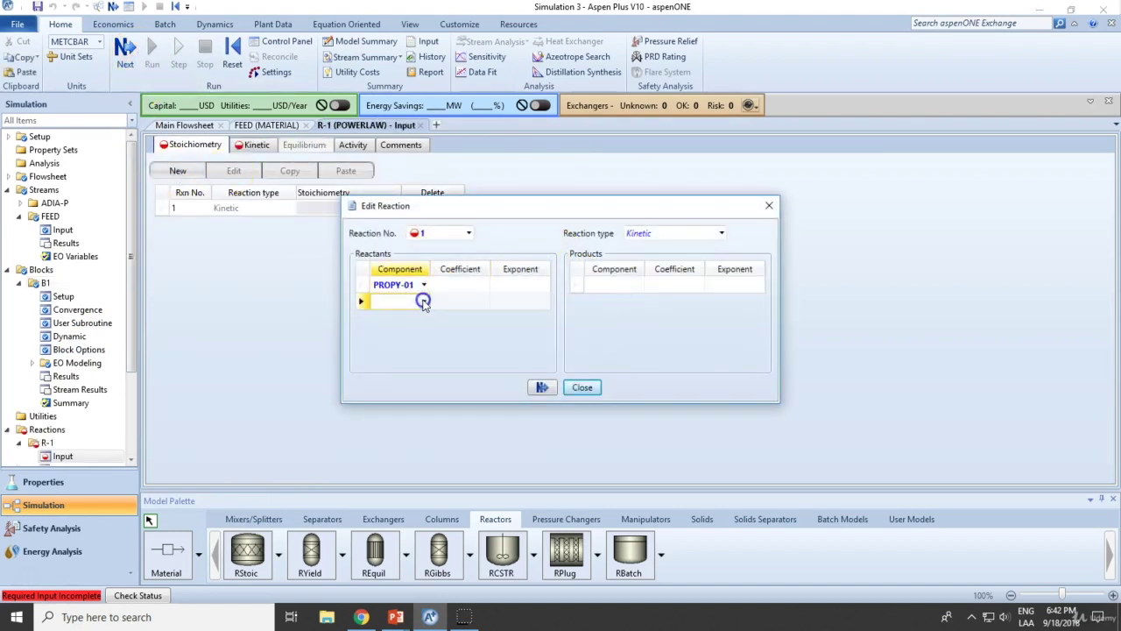
pyautogui.click(423, 302)
pyautogui.click(399, 327)
pyautogui.click(458, 286)
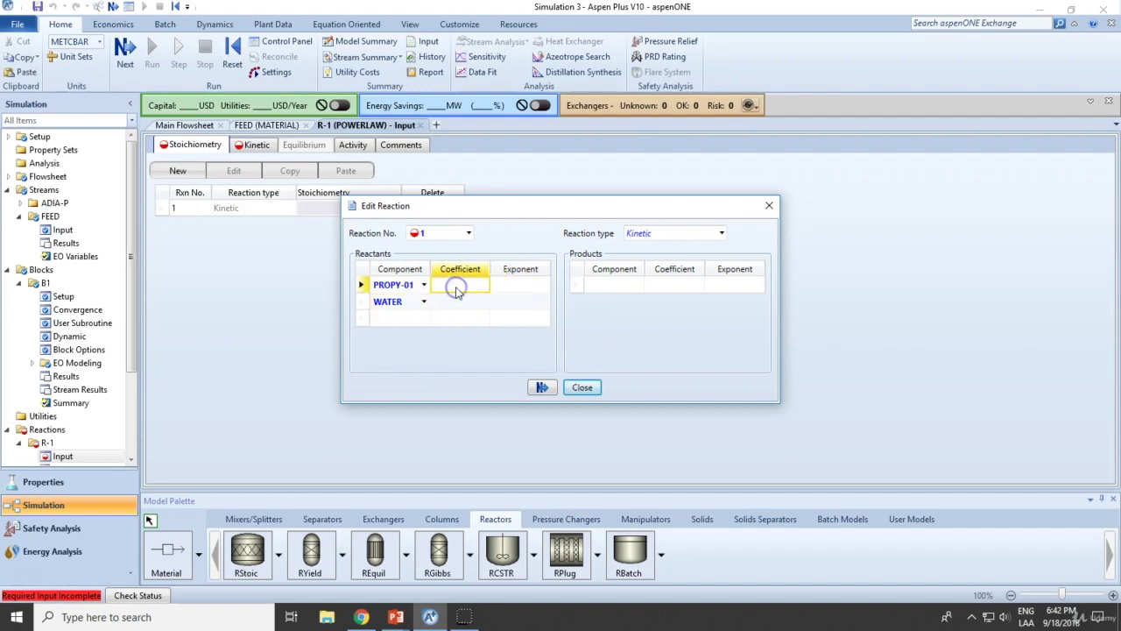
pyautogui.click(470, 302)
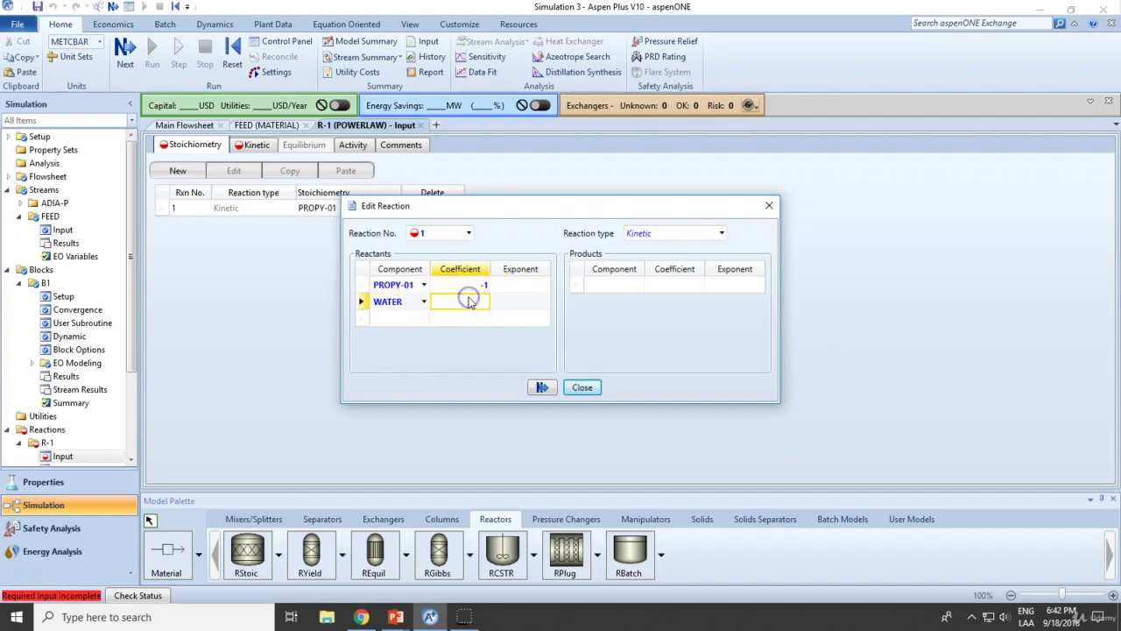
# - Add PROPA-01 as the product of reaction 1 with a coefficient of 1
pyautogui.click(621, 313)
pyautogui.click(646, 282)
pyautogui.click(638, 285)
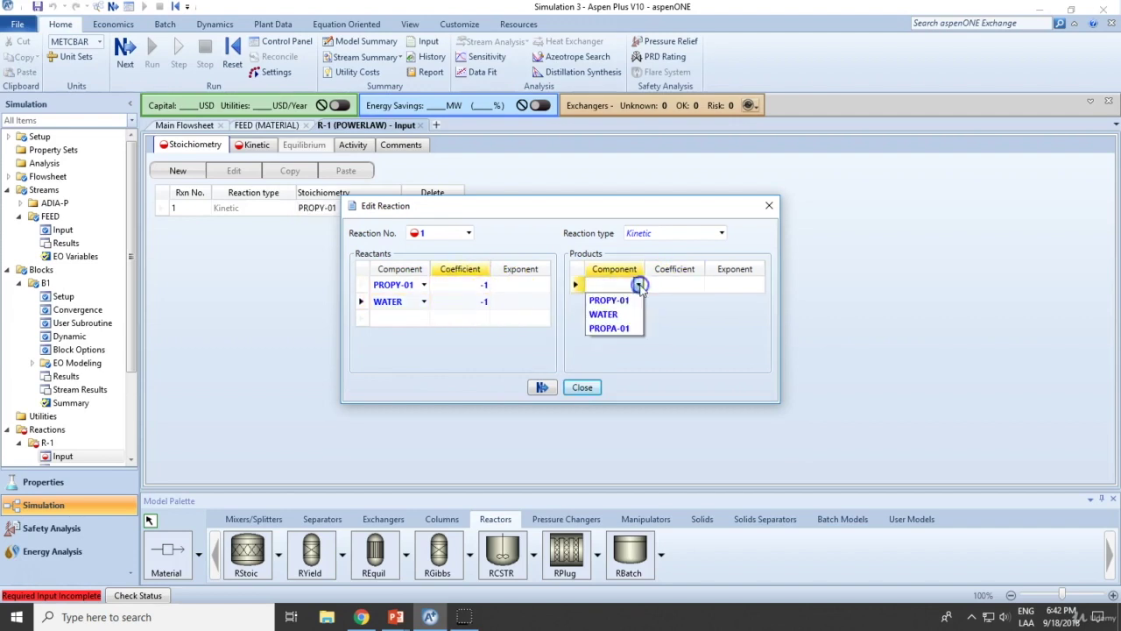
pyautogui.click(621, 329)
pyautogui.click(679, 288)
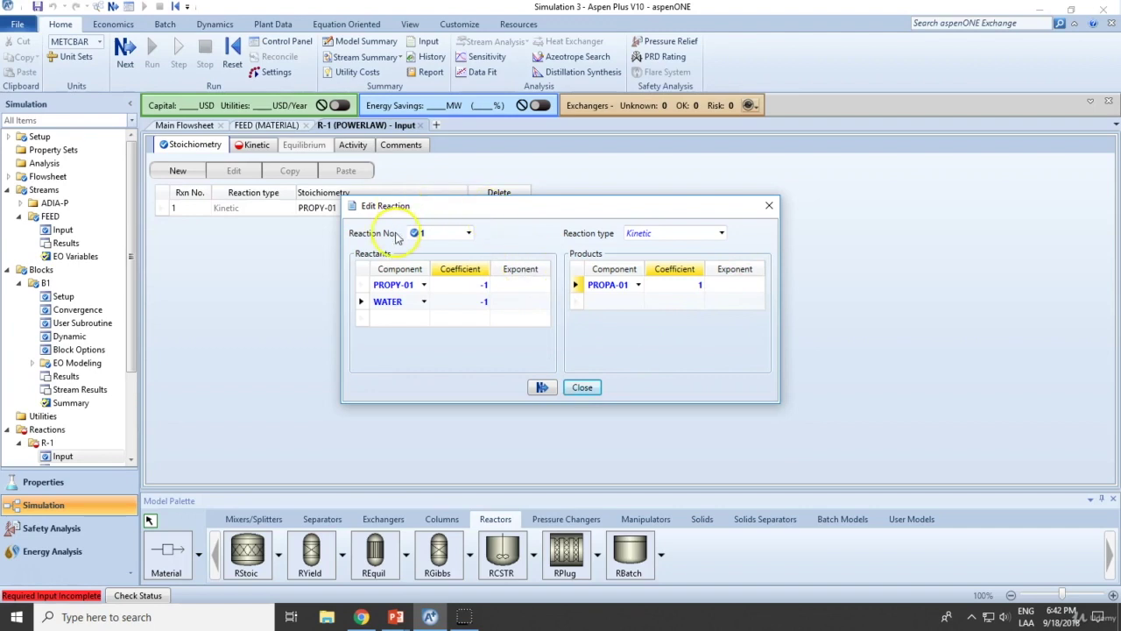
# - Set the reactant exponents of reaction 1 to 2 for PROPY-01 and 0 for WATER, and close the reaction editor
pyautogui.click(527, 285)
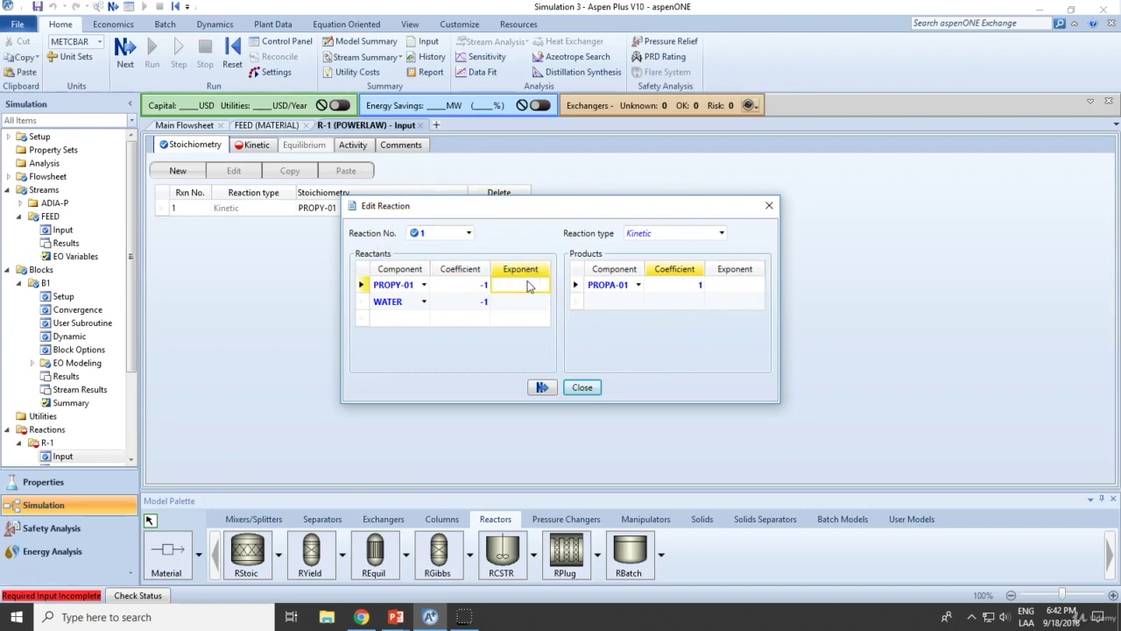
pyautogui.click(528, 307)
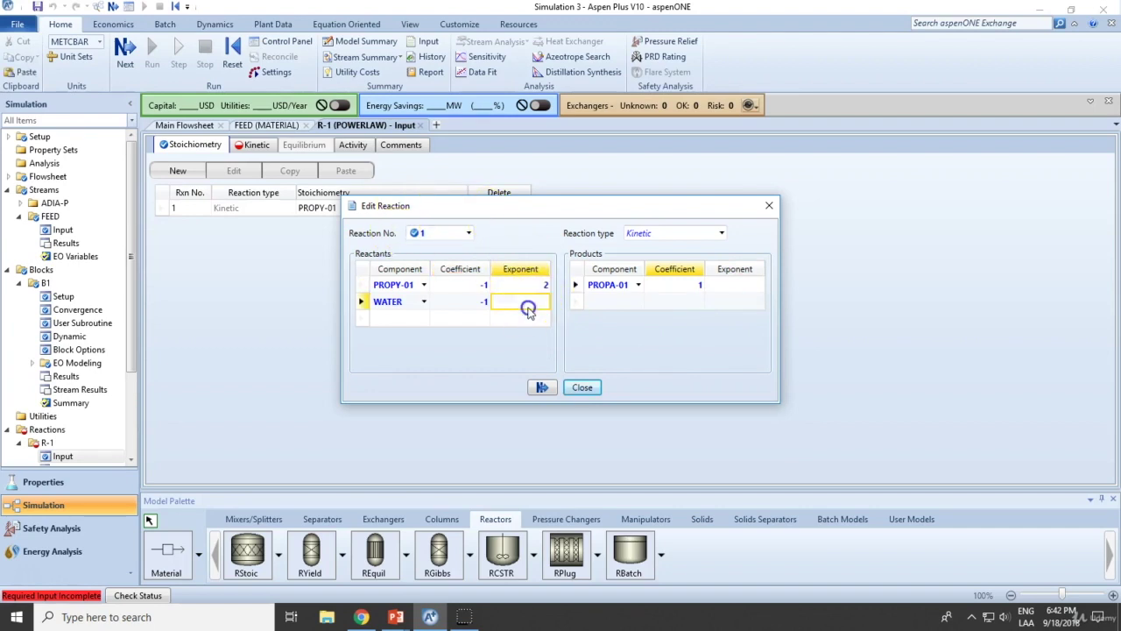
pyautogui.write('0')
pyautogui.click(745, 285)
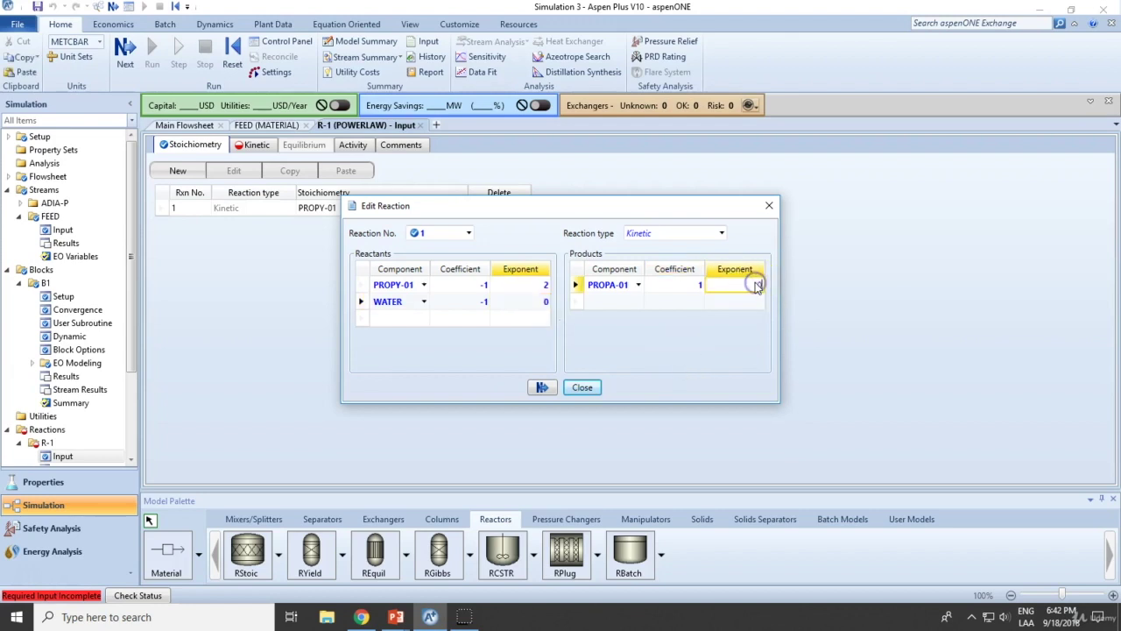
pyautogui.click(582, 387)
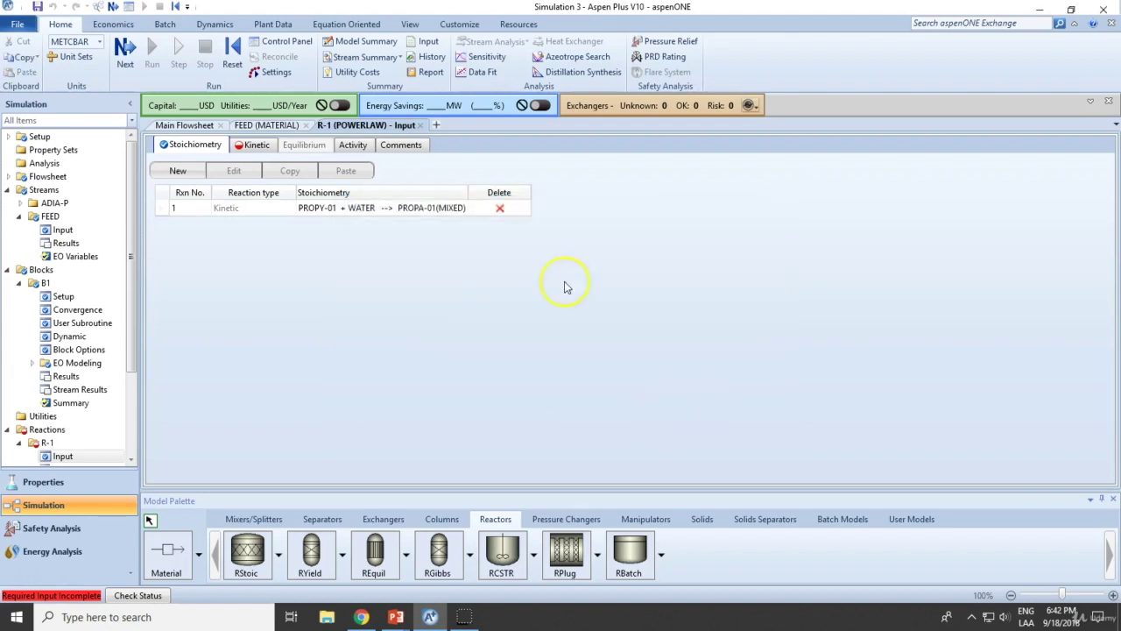
# - Set the pre-exponential factor k to 9.2e+22 in the power-law kinetic expression of reaction 1
pyautogui.click(250, 147)
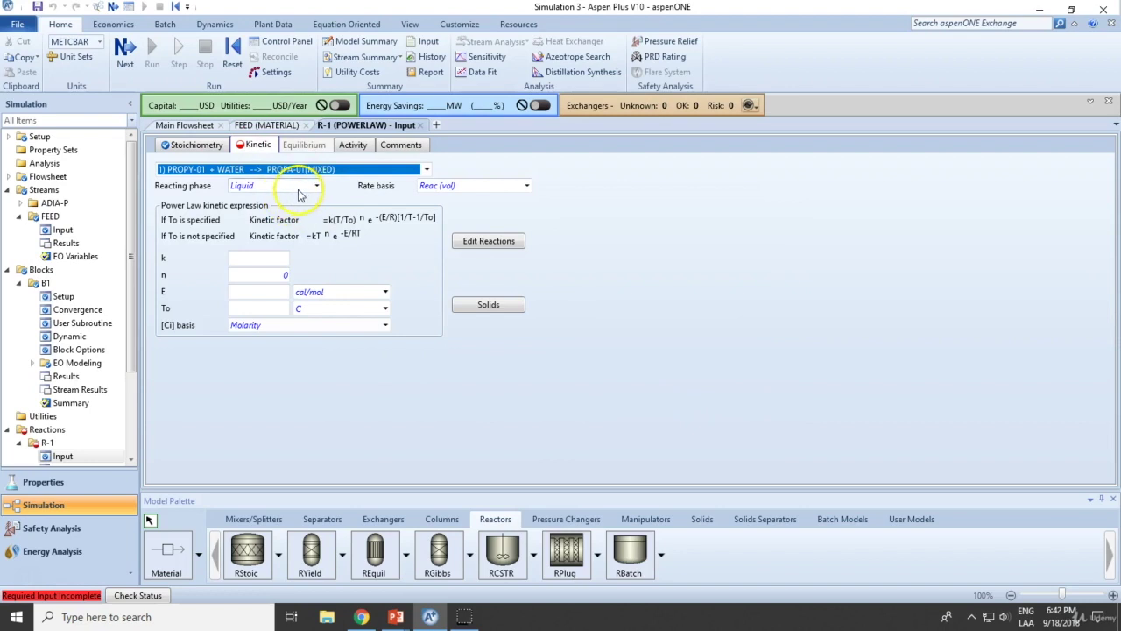
pyautogui.click(254, 257)
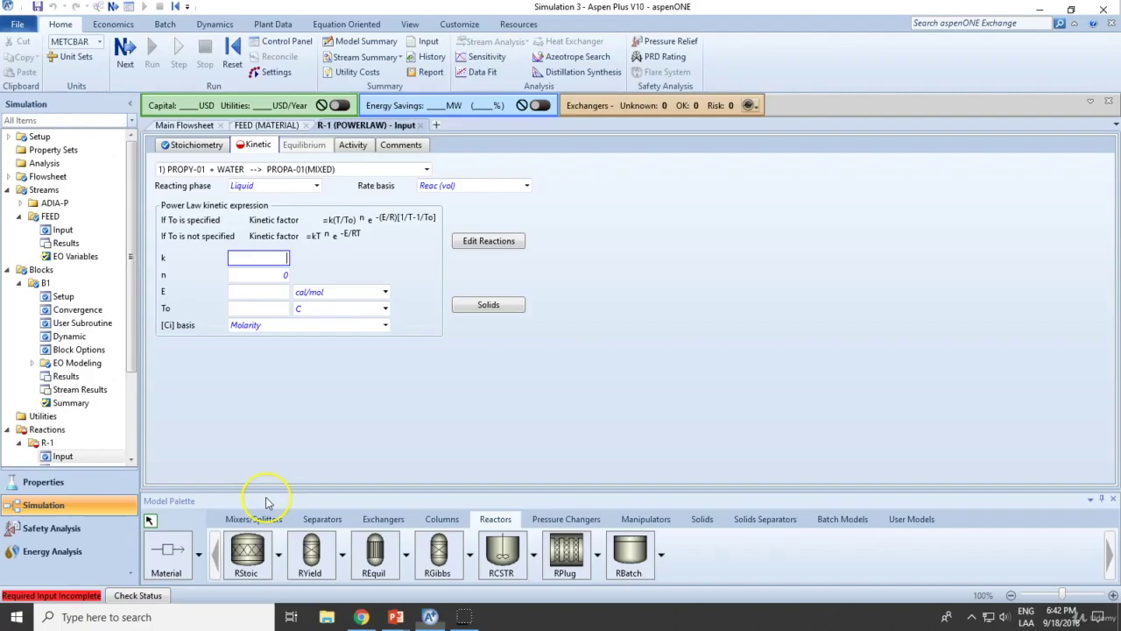
pyautogui.write('9.2e')
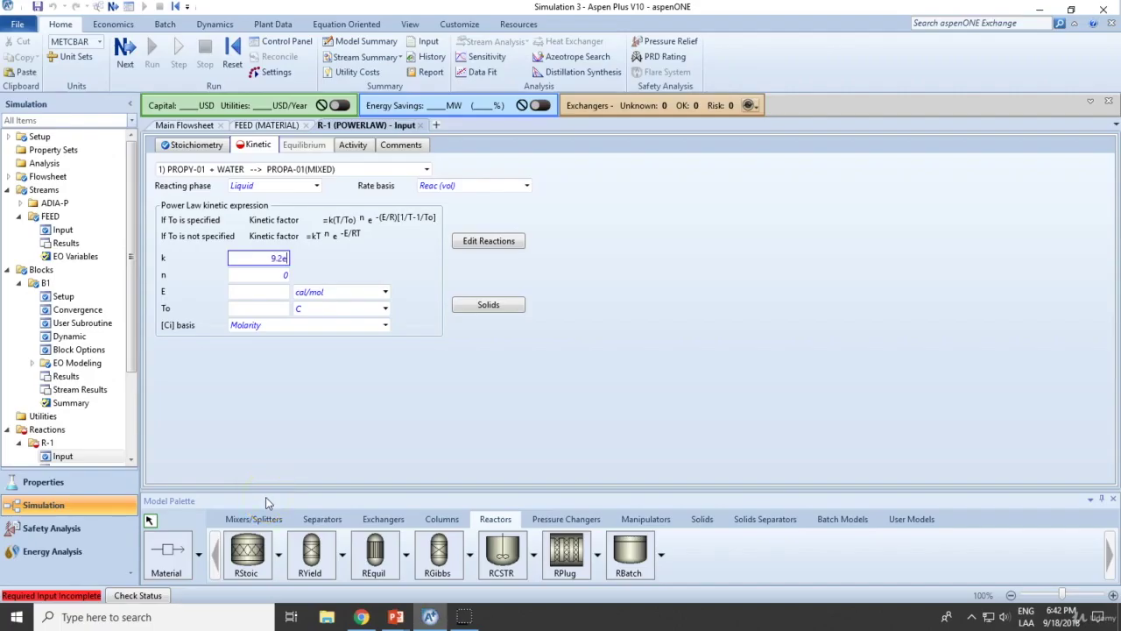
pyautogui.write('+22')
pyautogui.click(274, 300)
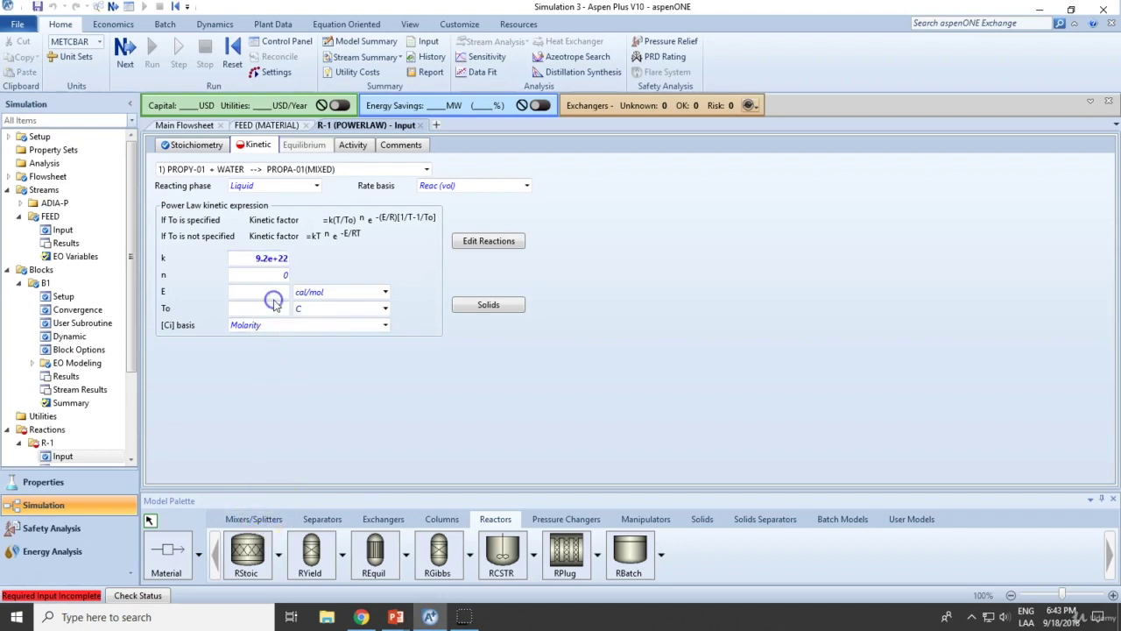
pyautogui.click(284, 276)
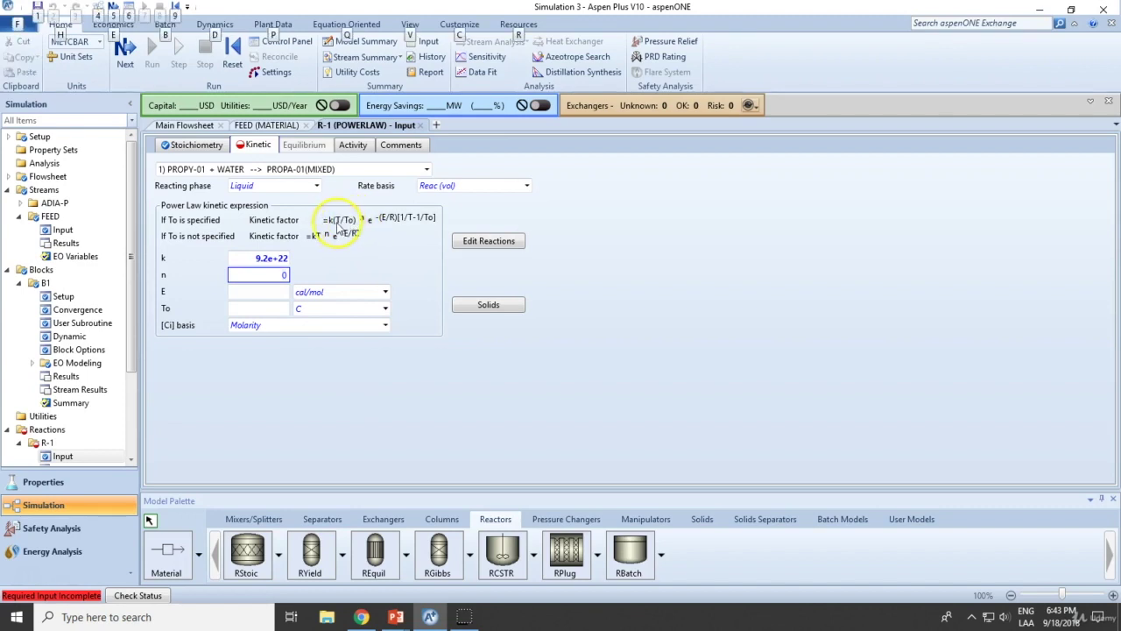
# - Consult the activation energy on the workshop slide, and set E to 1.56e+08 J/kmol in the kinetic expression
pyautogui.hotkey('alt', 'Tab')
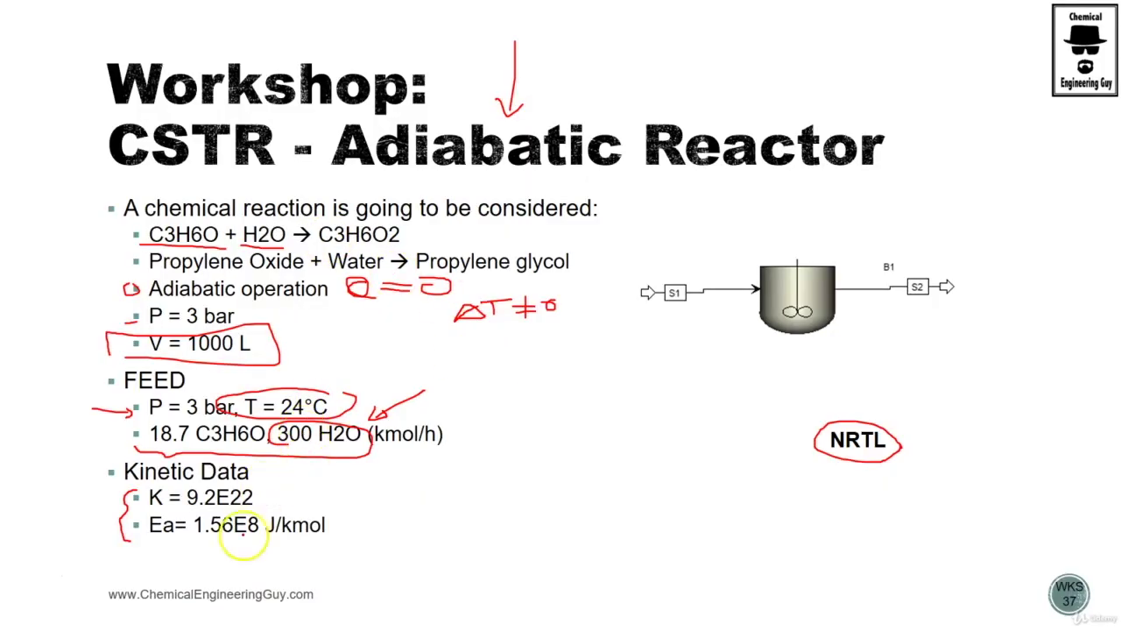
pyautogui.moveTo(136, 490)
pyautogui.mouseDown()
pyautogui.moveTo(127, 538)
pyautogui.moveTo(346, 539)
pyautogui.moveTo(161, 509)
pyautogui.mouseUp()
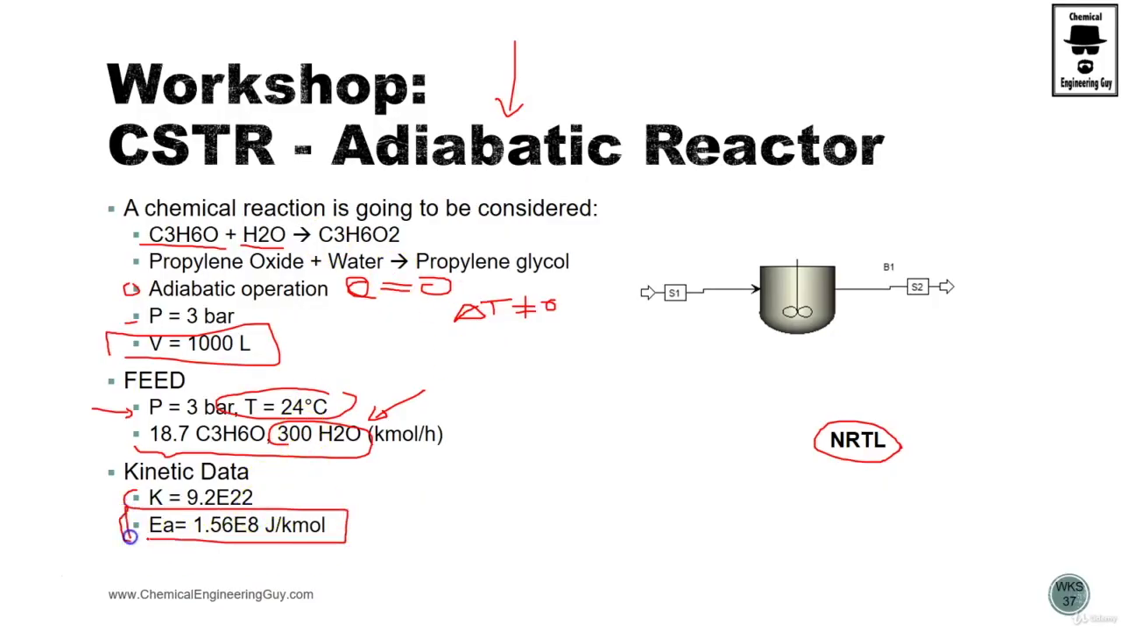
pyautogui.hotkey('alt', 'Tab')
pyautogui.click(263, 296)
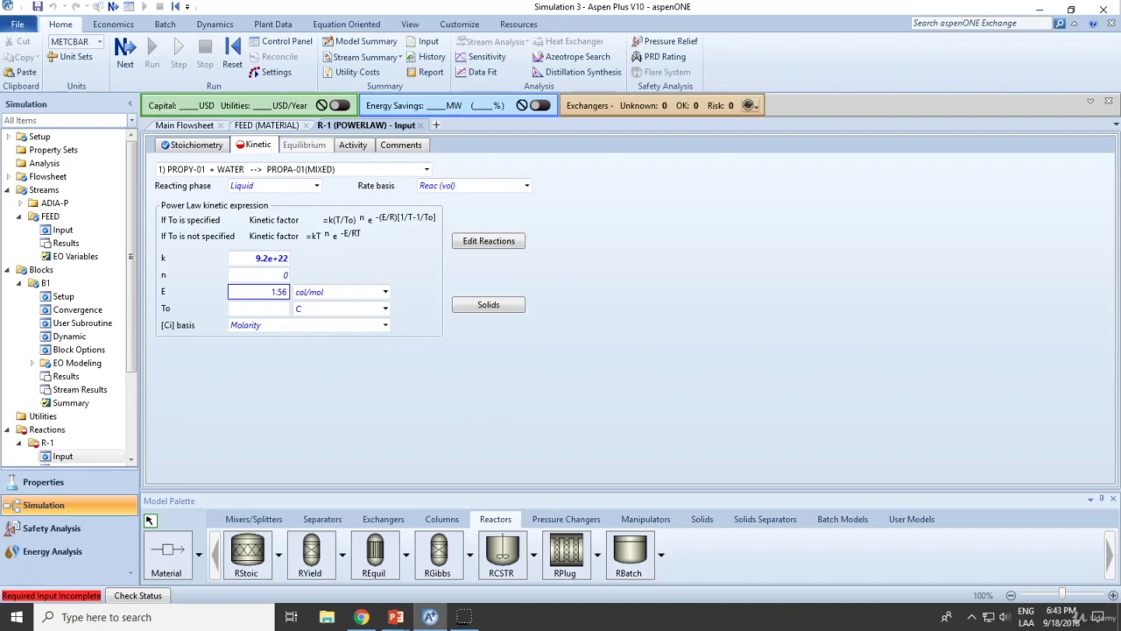
pyautogui.click(363, 295)
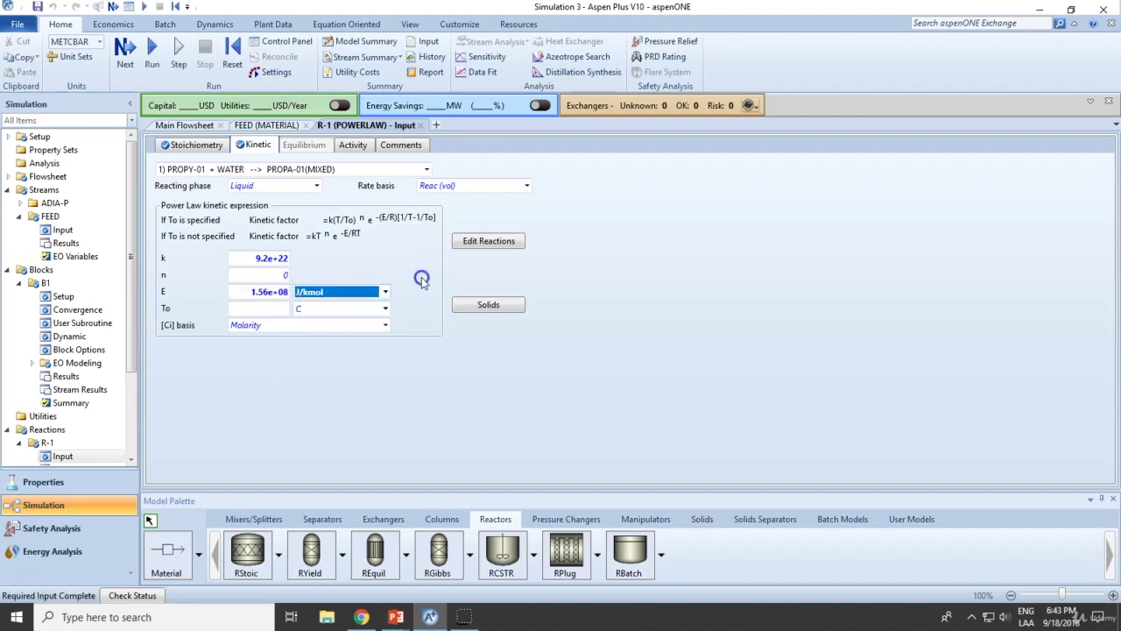
# - Try a reference temperature To of 25 C in the kinetic expression, and clear it again
pyautogui.click(231, 312)
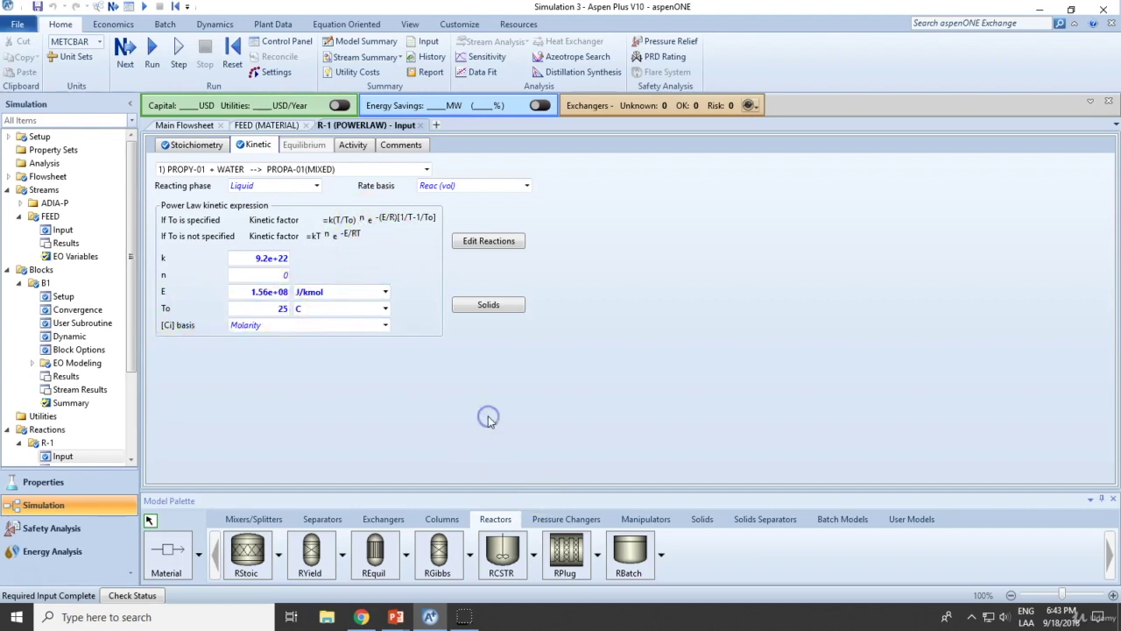
pyautogui.click(276, 308)
pyautogui.click(389, 376)
pyautogui.click(153, 57)
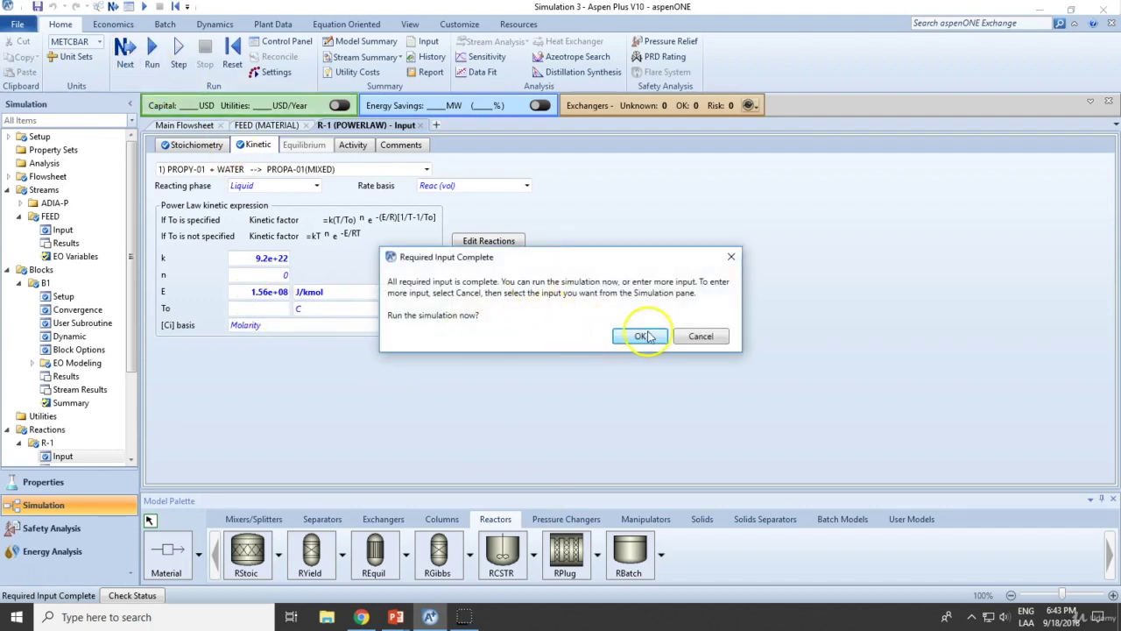
pyautogui.click(700, 337)
pyautogui.click(195, 144)
pyautogui.click(184, 125)
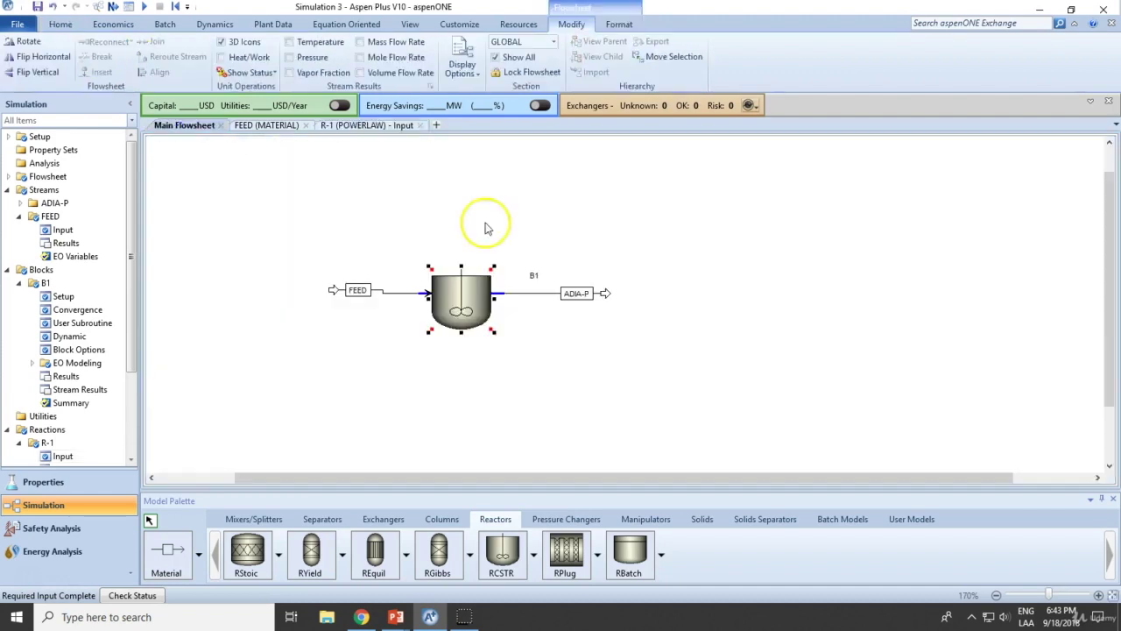
pyautogui.click(394, 292)
pyautogui.click(474, 302)
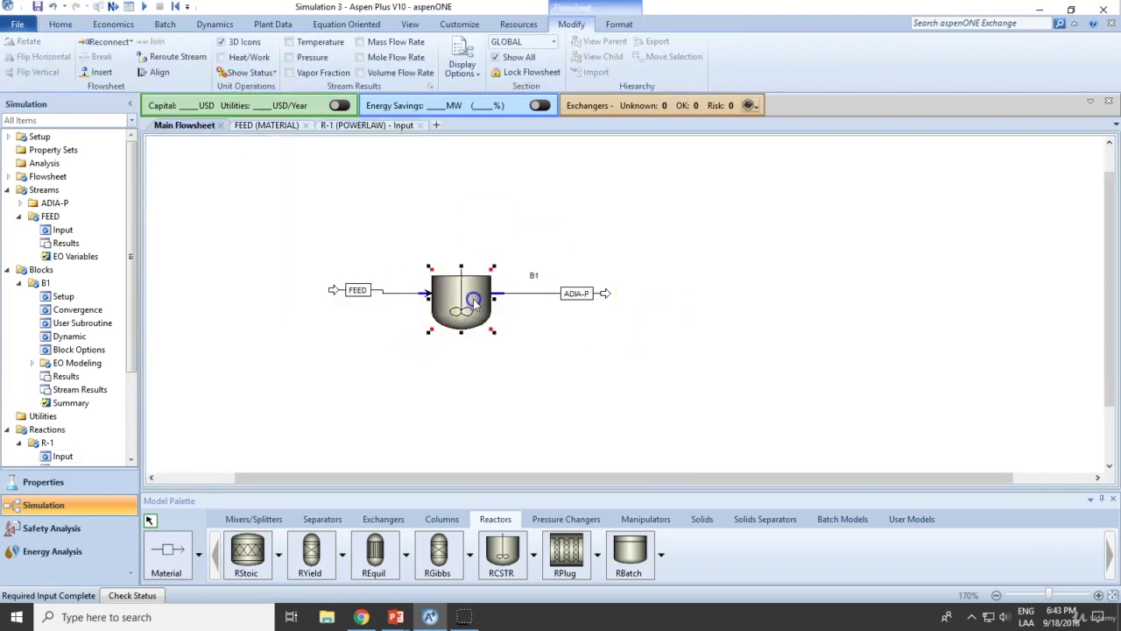
# - Run the simulation and check its run messages for warnings and errors
pyautogui.click(144, 6)
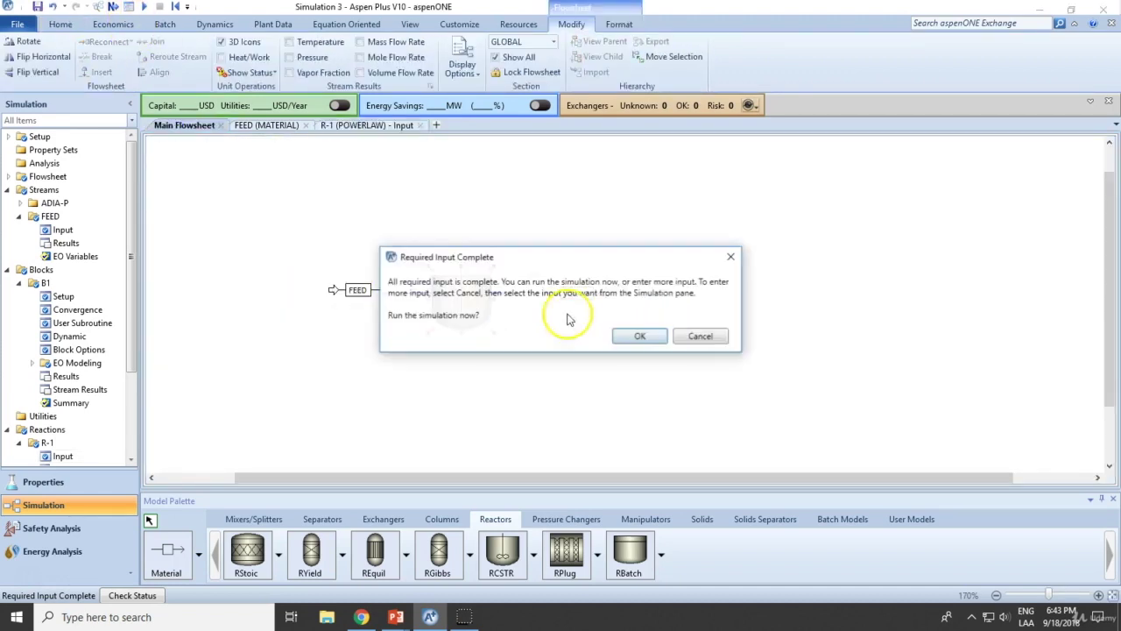
pyautogui.click(639, 336)
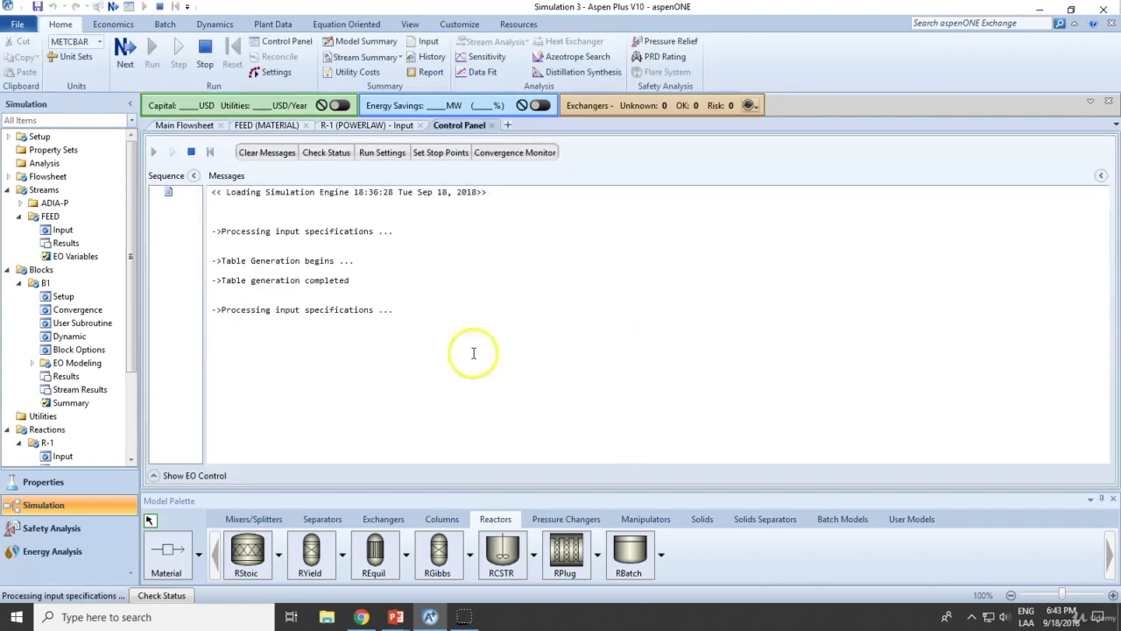
pyautogui.moveTo(221, 398); pyautogui.dragTo(238, 398)
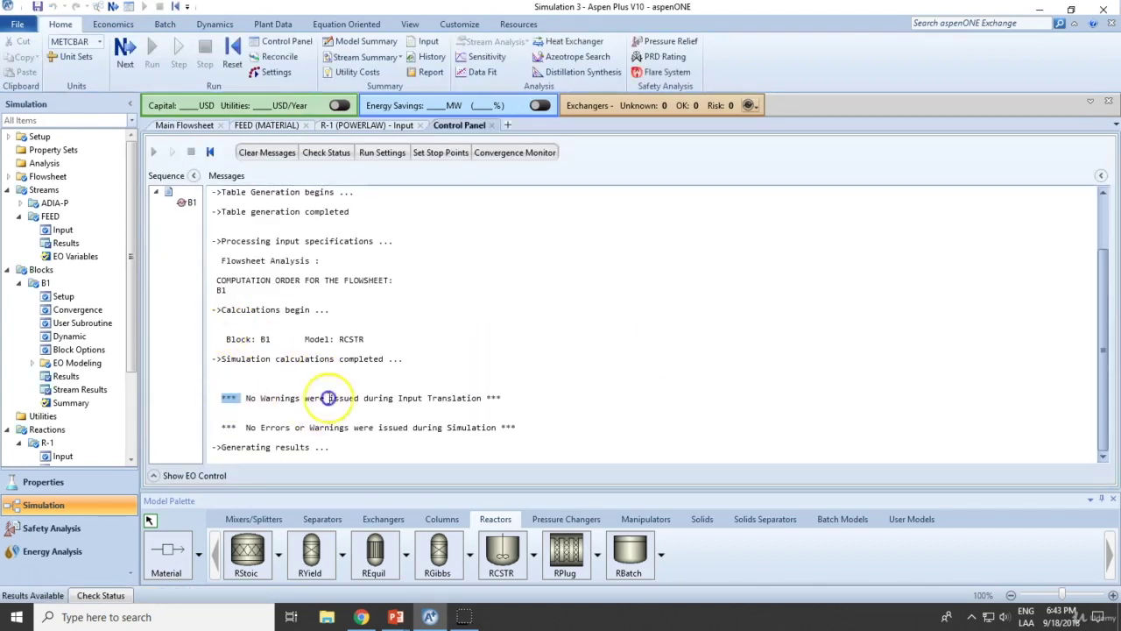
pyautogui.moveTo(328, 398); pyautogui.dragTo(495, 397)
# - Open the results of reactor B1 and examine the outlet temperature, pressure, vapor fraction and heat duties
pyautogui.click(184, 126)
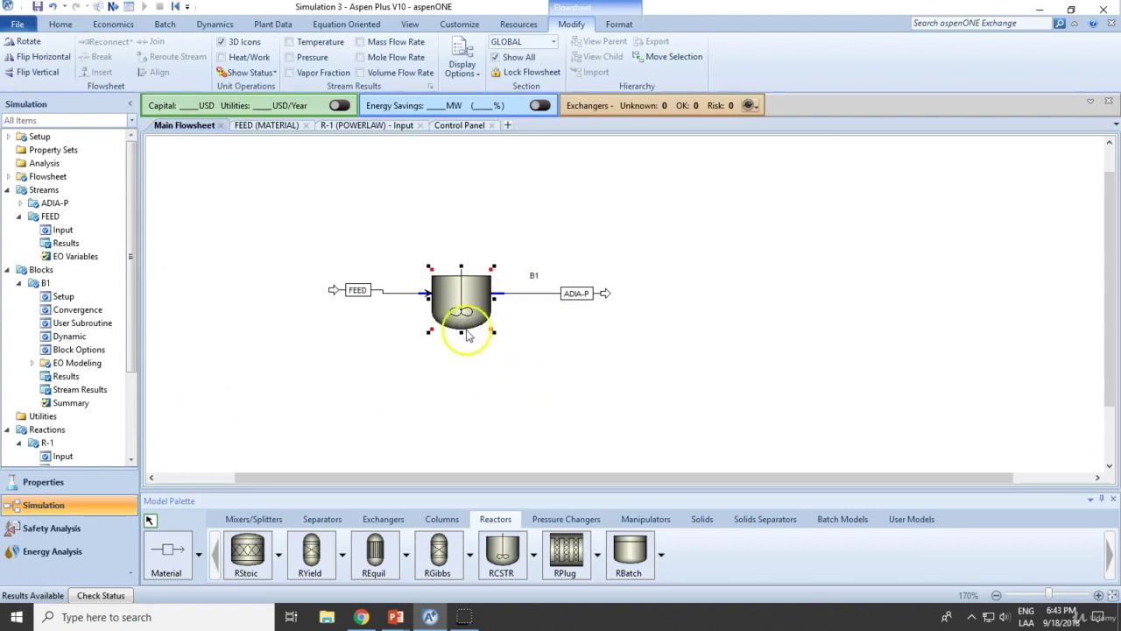
pyautogui.rightClick(470, 293)
pyautogui.click(538, 321)
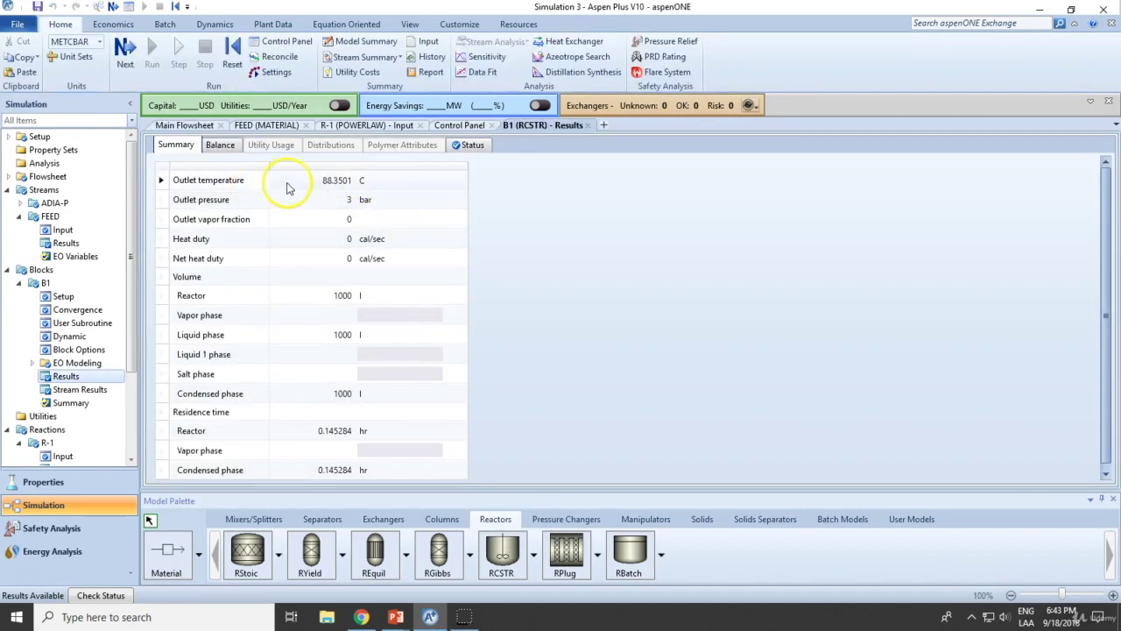
pyautogui.click(336, 183)
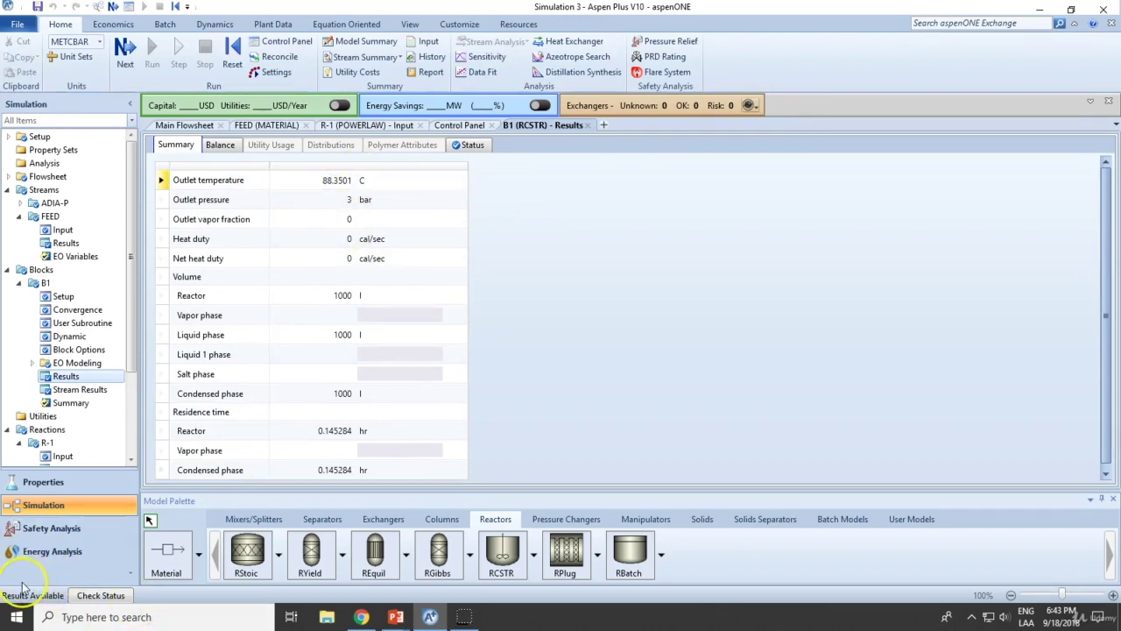
pyautogui.click(341, 219)
pyautogui.click(343, 200)
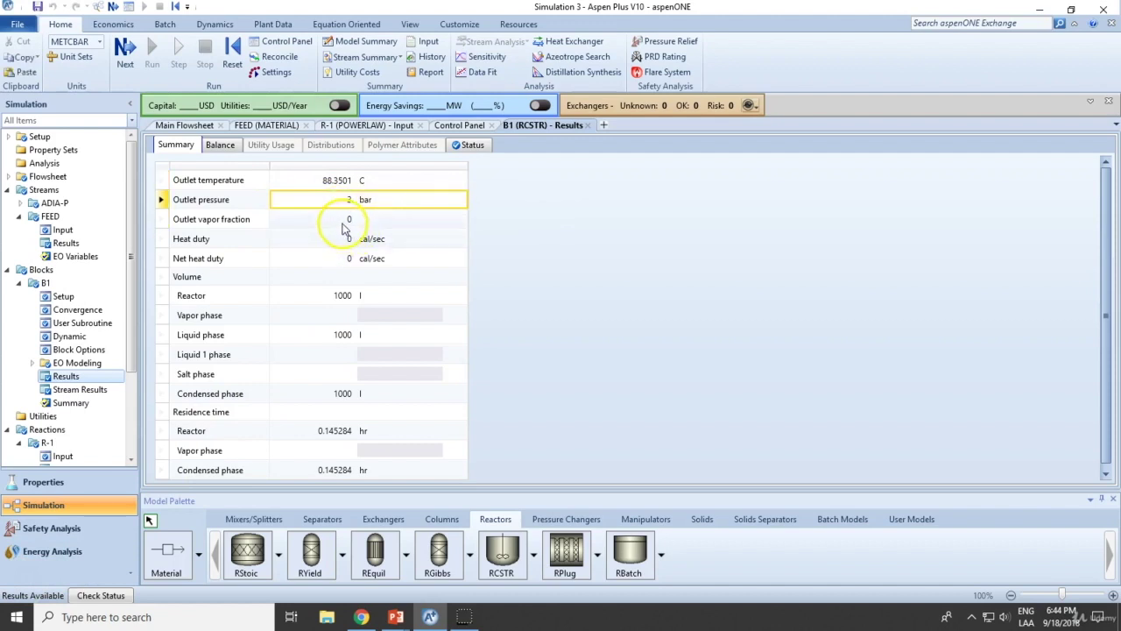
pyautogui.click(337, 238)
pyautogui.click(324, 258)
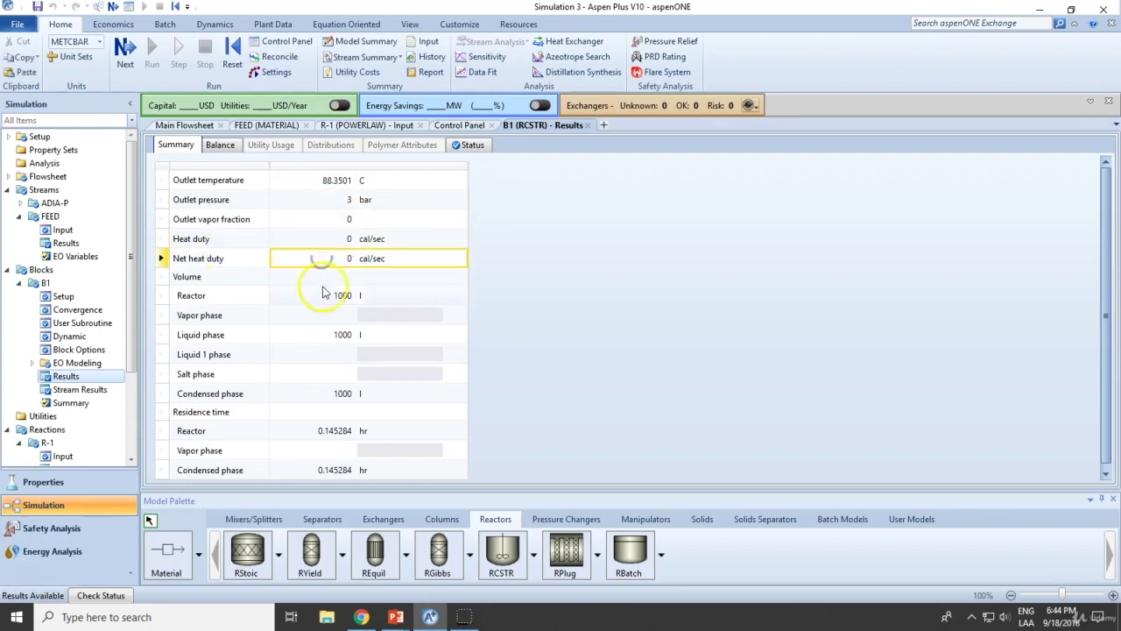
# - Review the phase volumes of reactor B1 and display its reactor residence time in min
pyautogui.click(341, 295)
pyautogui.click(338, 335)
pyautogui.click(338, 394)
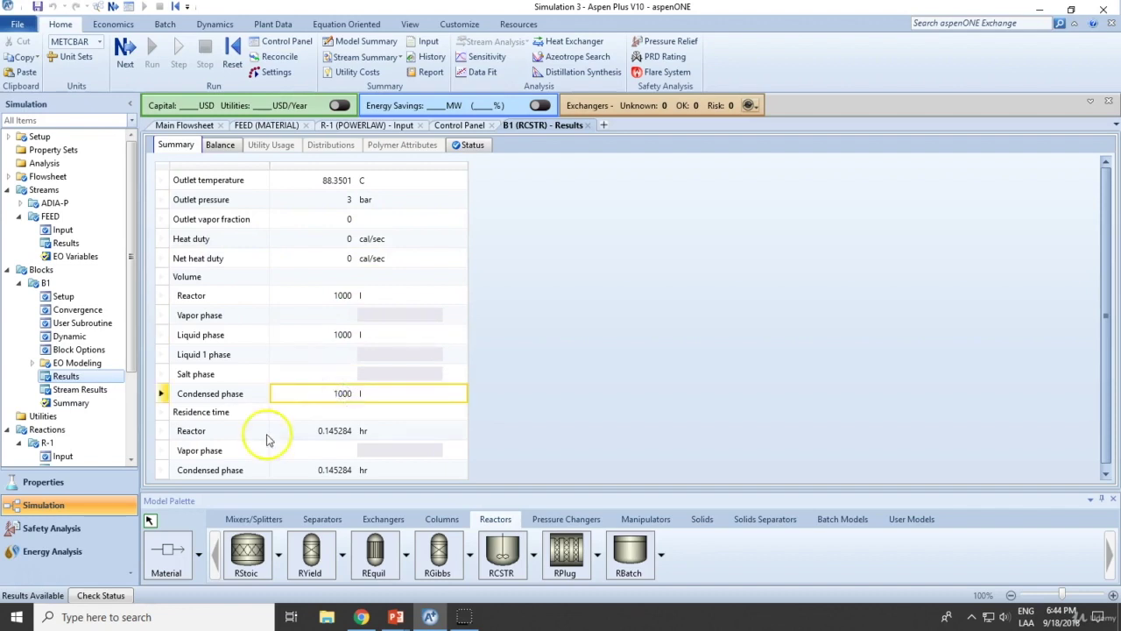
pyautogui.click(333, 431)
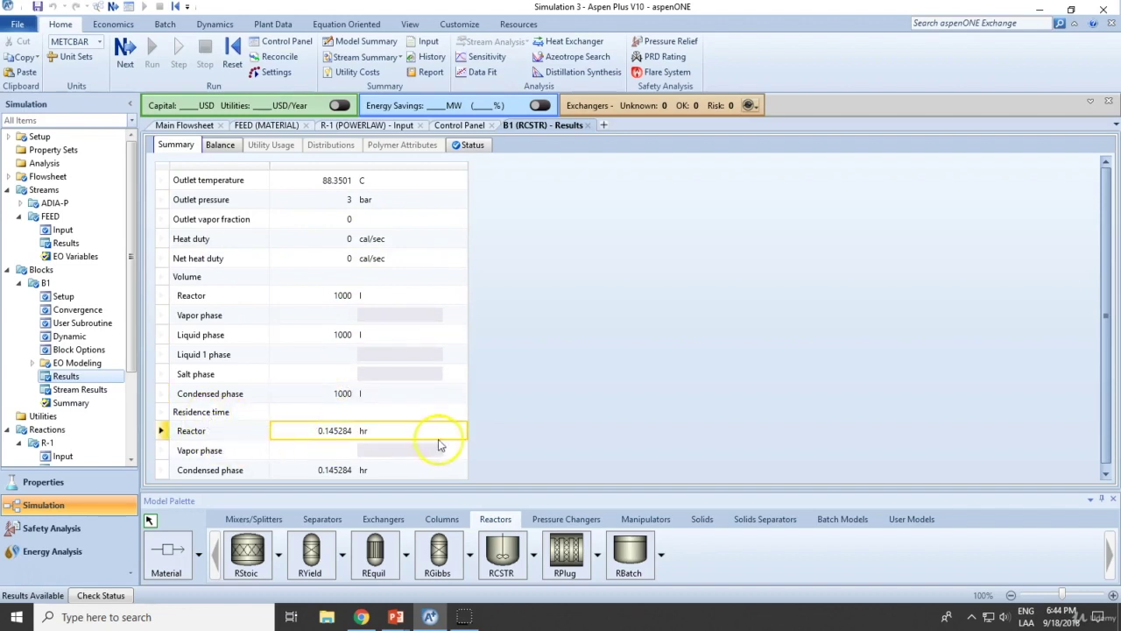
pyautogui.click(399, 434)
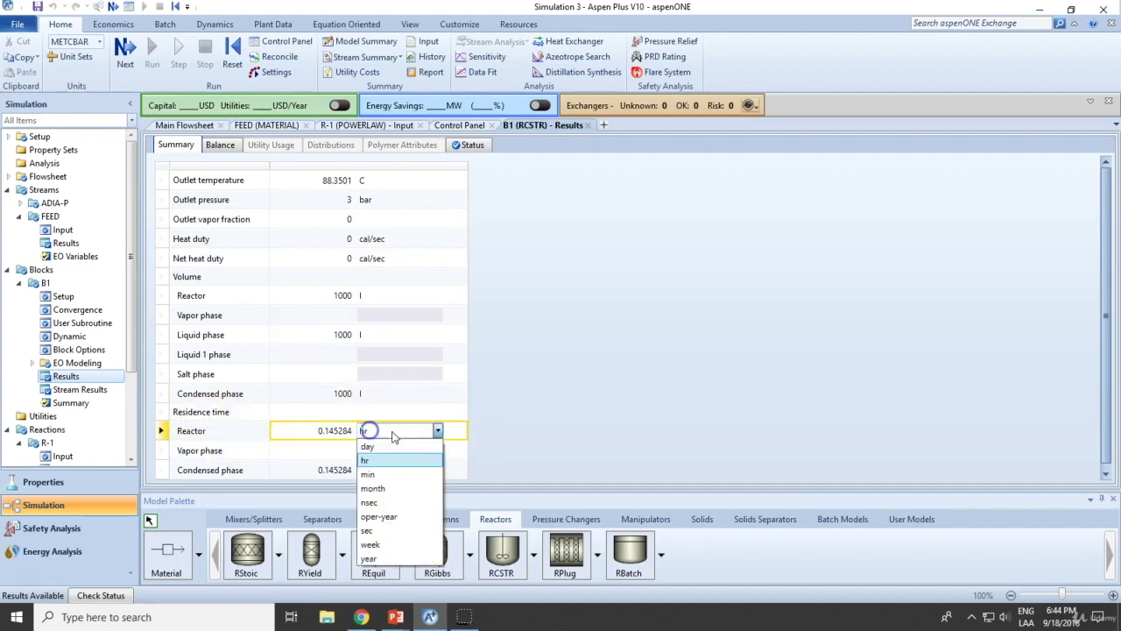
pyautogui.click(368, 474)
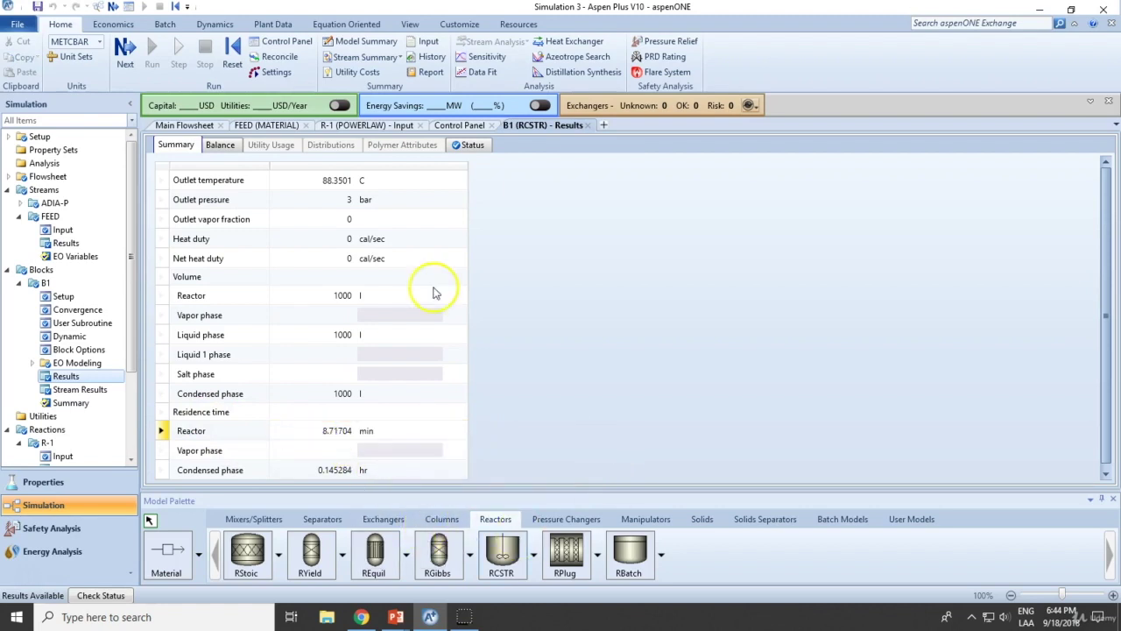
# - Open the stream results of reactor B1 and compare the component mole flows of FEED and ADIA-P
pyautogui.click(194, 128)
pyautogui.rightClick(466, 294)
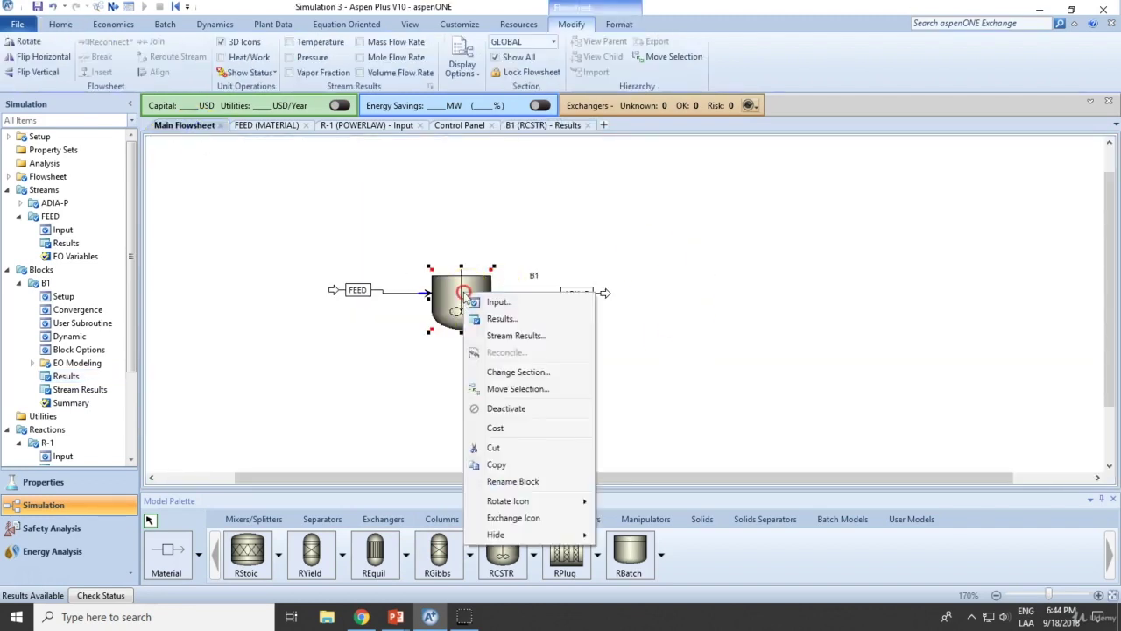
pyautogui.click(516, 335)
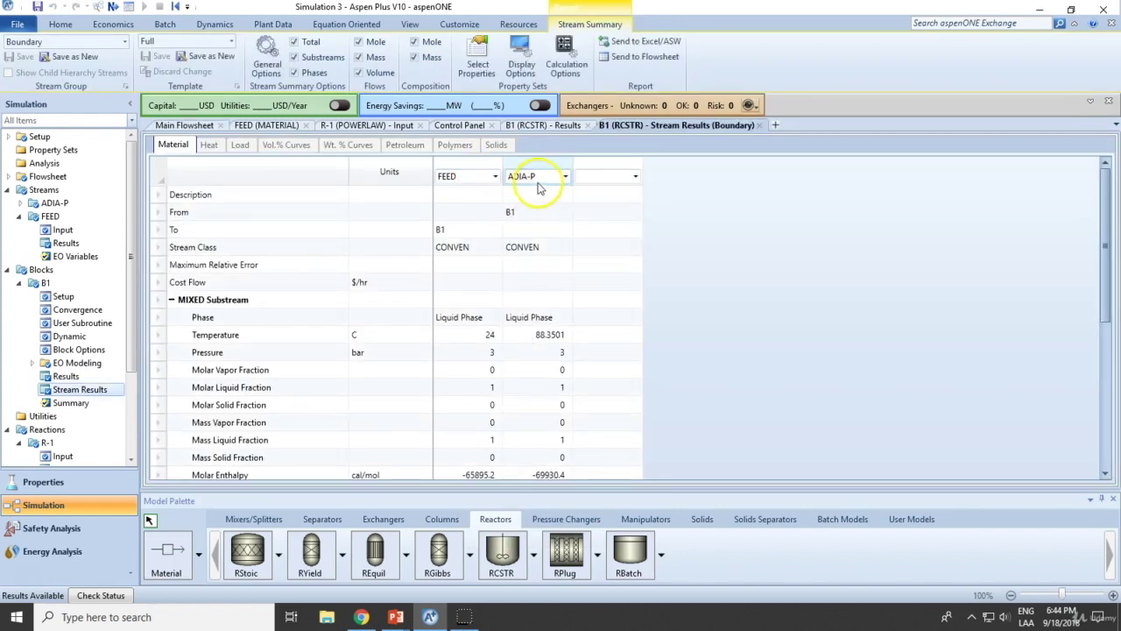
pyautogui.scroll(-4, 533, 263)
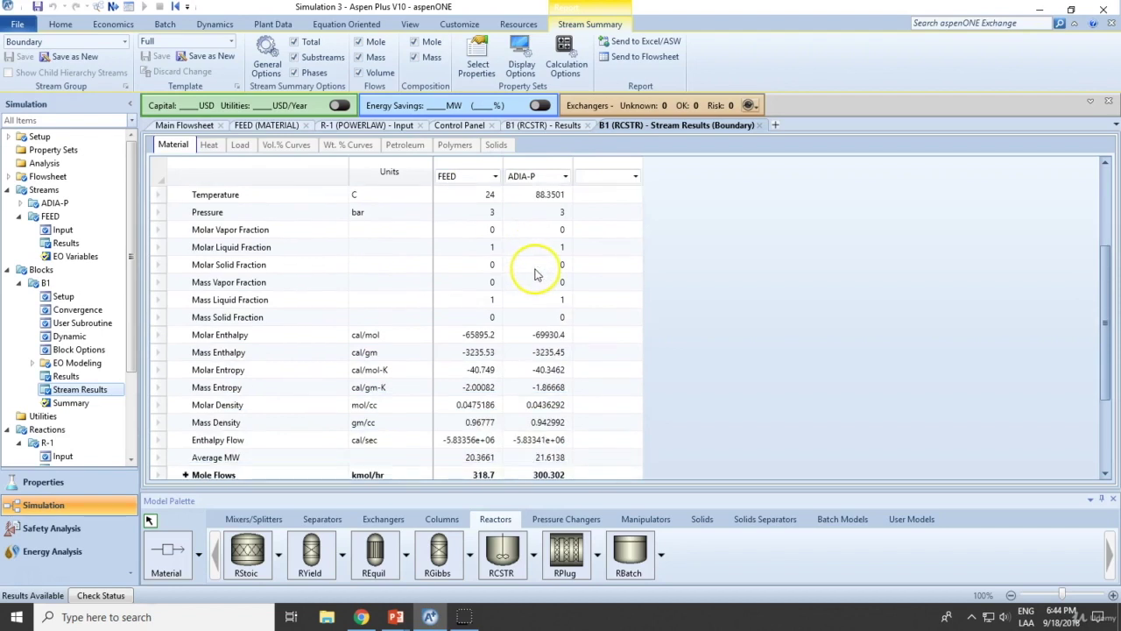
pyautogui.click(186, 405)
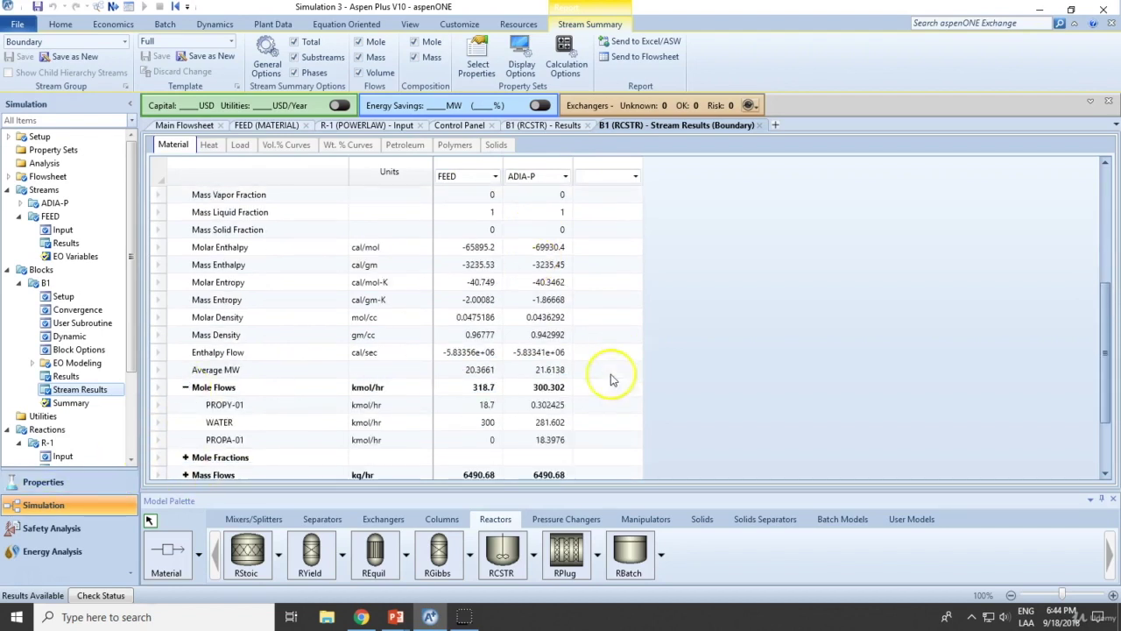
pyautogui.scroll(-1, 605, 372)
pyautogui.moveTo(482, 369); pyautogui.dragTo(543, 407)
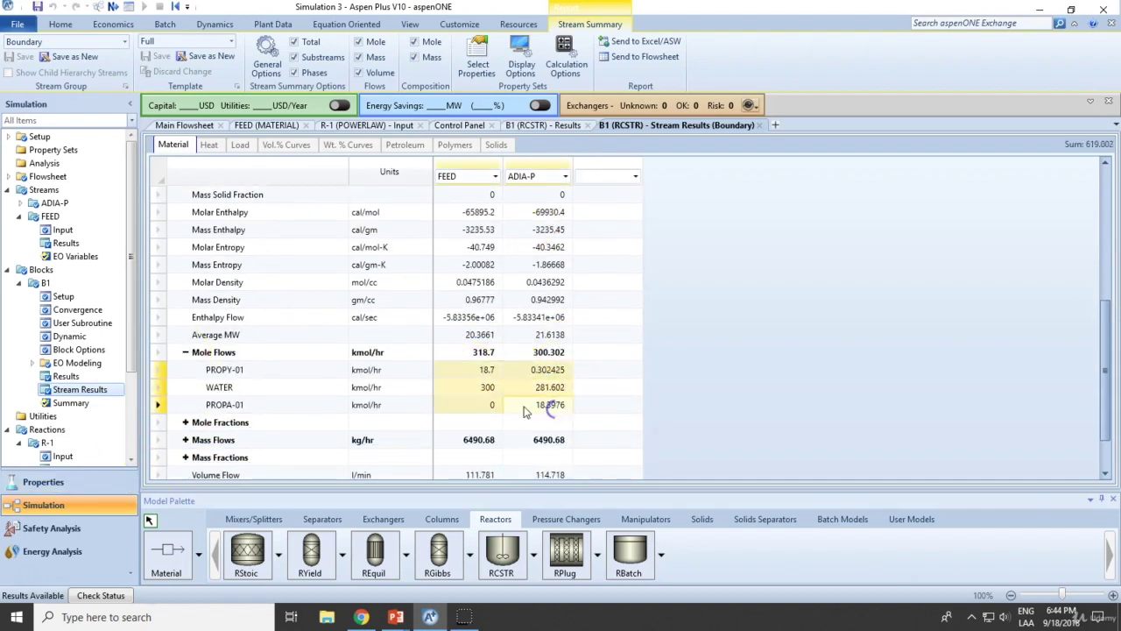
pyautogui.moveTo(550, 370); pyautogui.dragTo(549, 404)
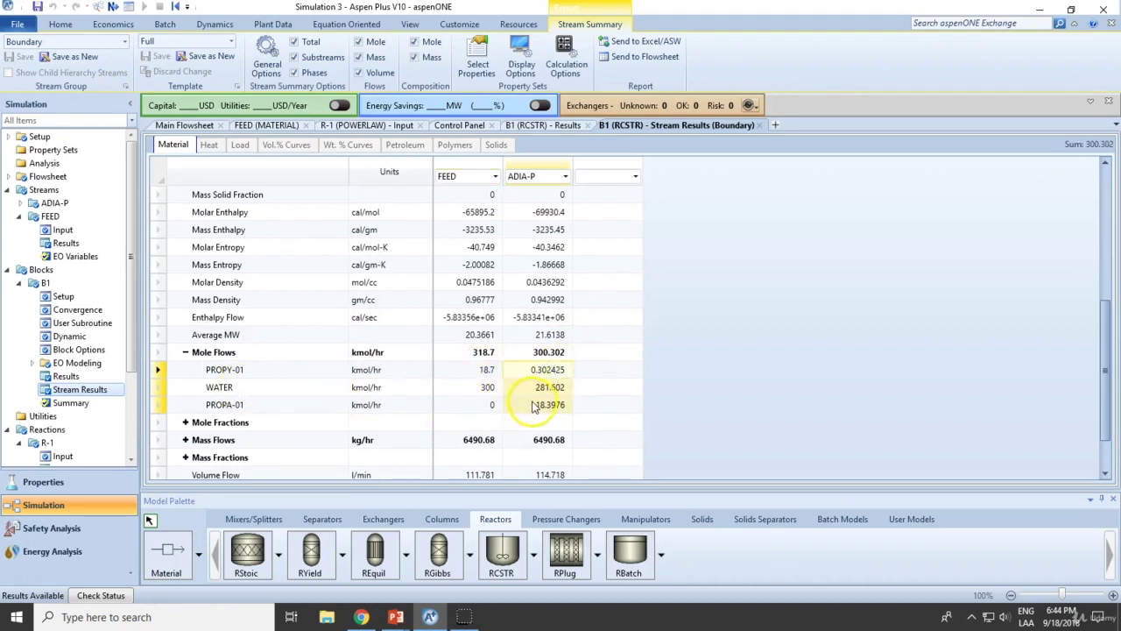
# - Expand the mole fractions and compare the component mole flows and mole fractions of FEED and ADIA-P
pyautogui.scroll(-1, 539, 412)
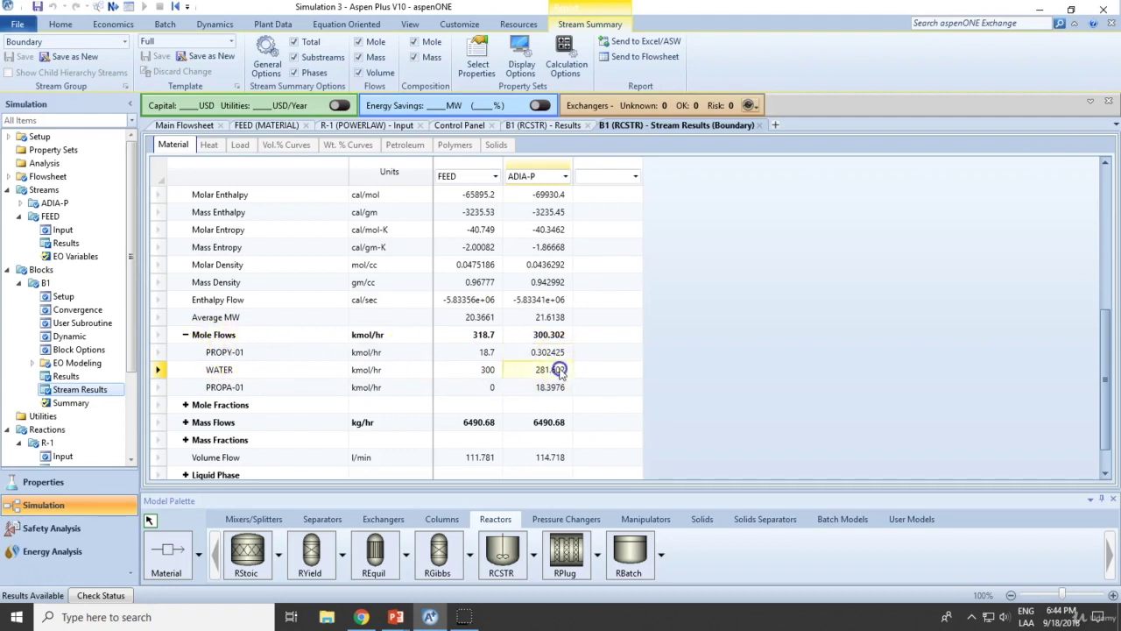
pyautogui.click(550, 390)
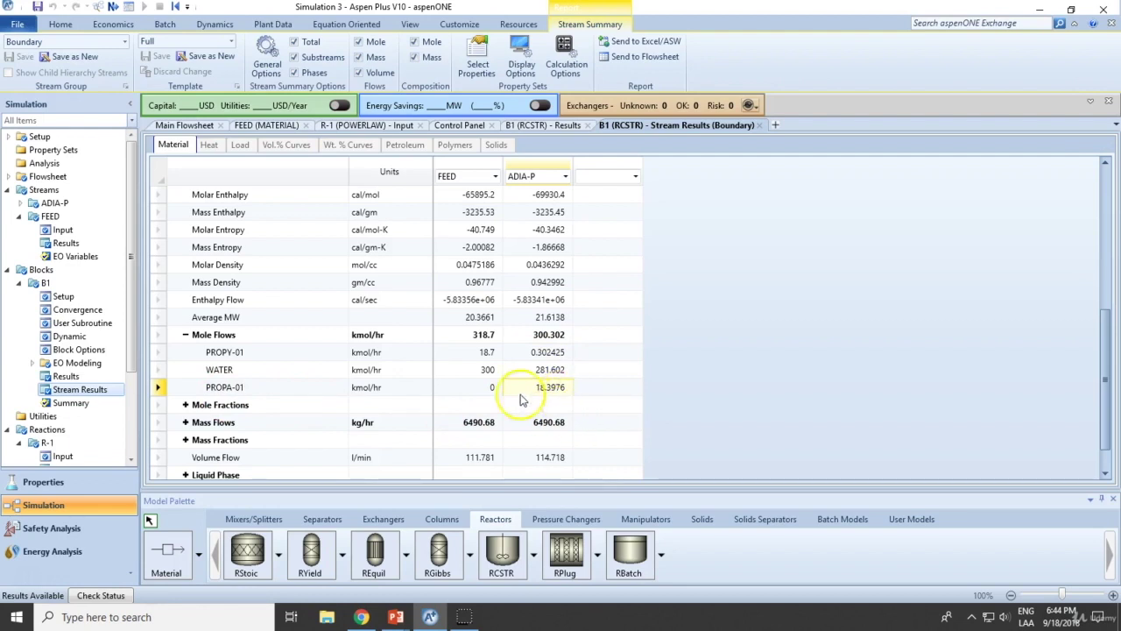
pyautogui.click(186, 406)
pyautogui.scroll(-1, 400, 400)
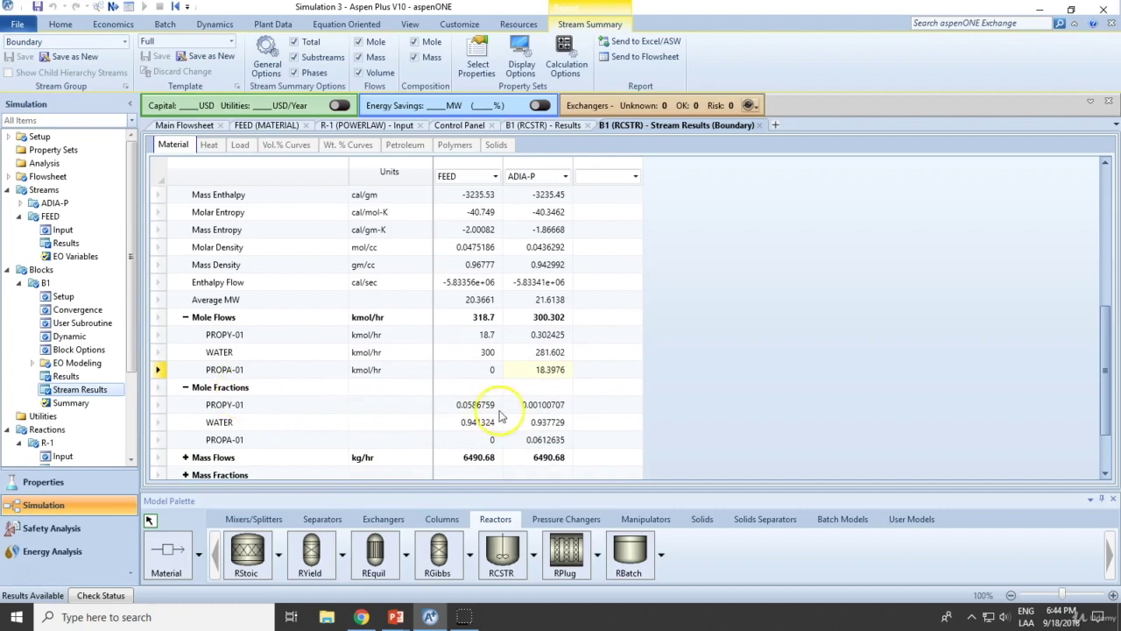
pyautogui.moveTo(500, 410); pyautogui.dragTo(550, 409)
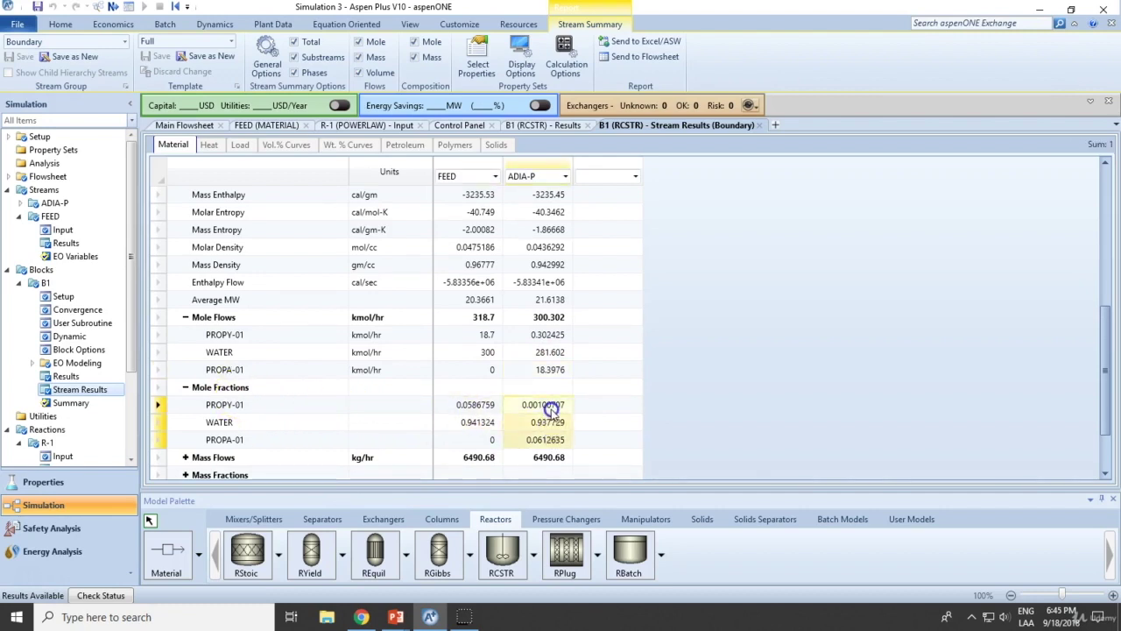
pyautogui.click(540, 425)
pyautogui.click(538, 406)
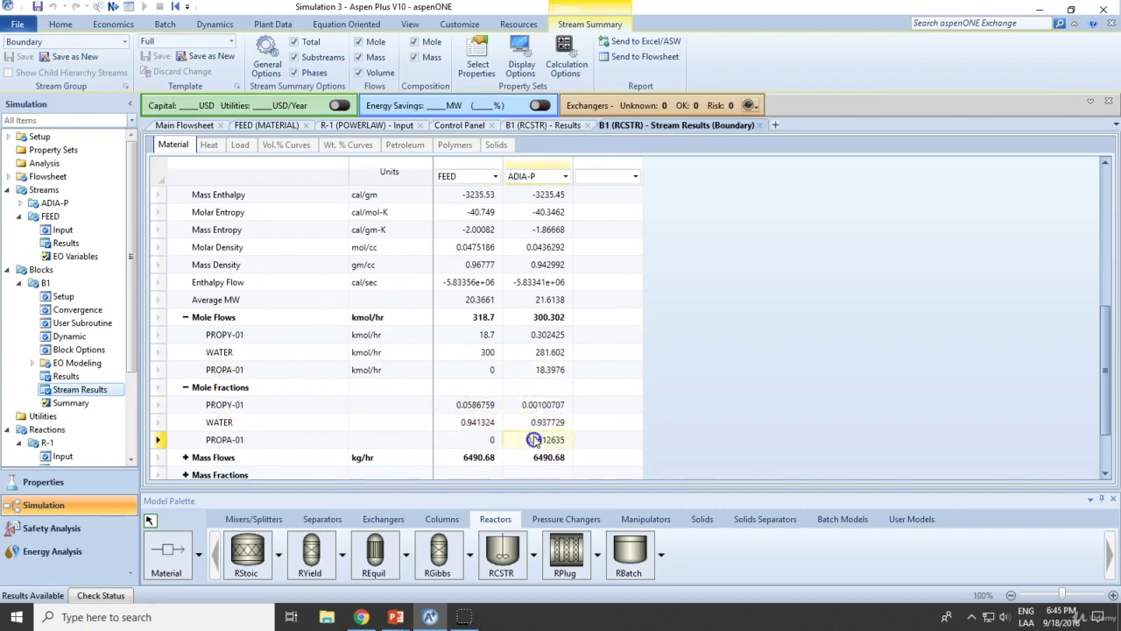
pyautogui.scroll(-1, 535, 441)
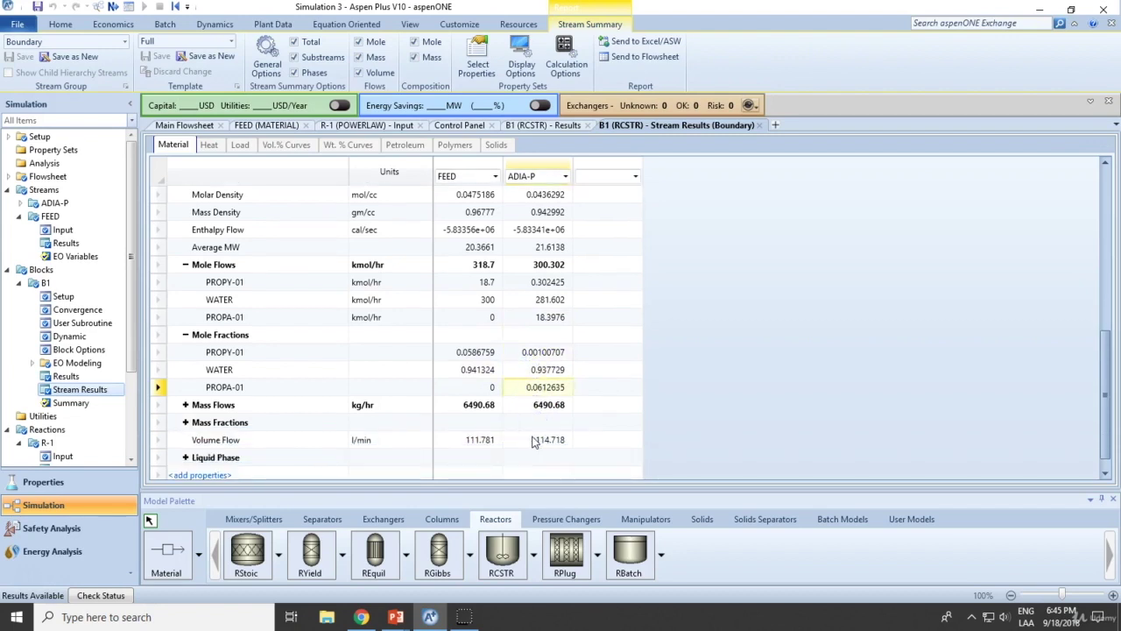
# - Switch to the PowerPoint workshop slide and review the adiabatic CSTR problem data
pyautogui.hotkey('alt', 'Tab')
pyautogui.hotkey('alt', 'Tab')
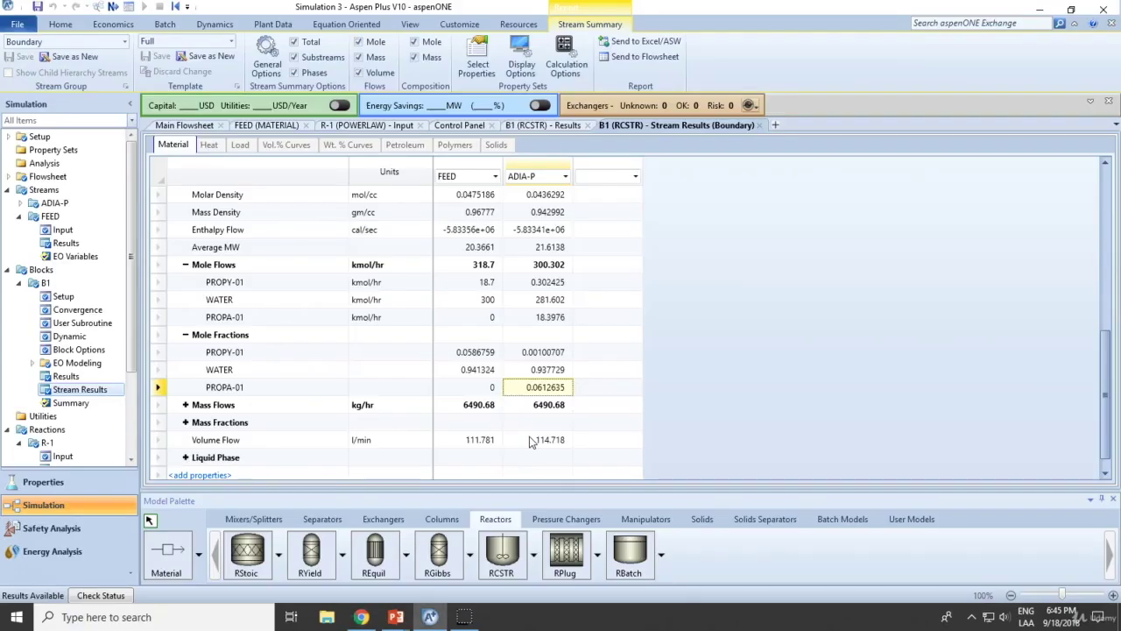
pyautogui.hotkey('alt', 'Tab')
pyautogui.press('Tab')
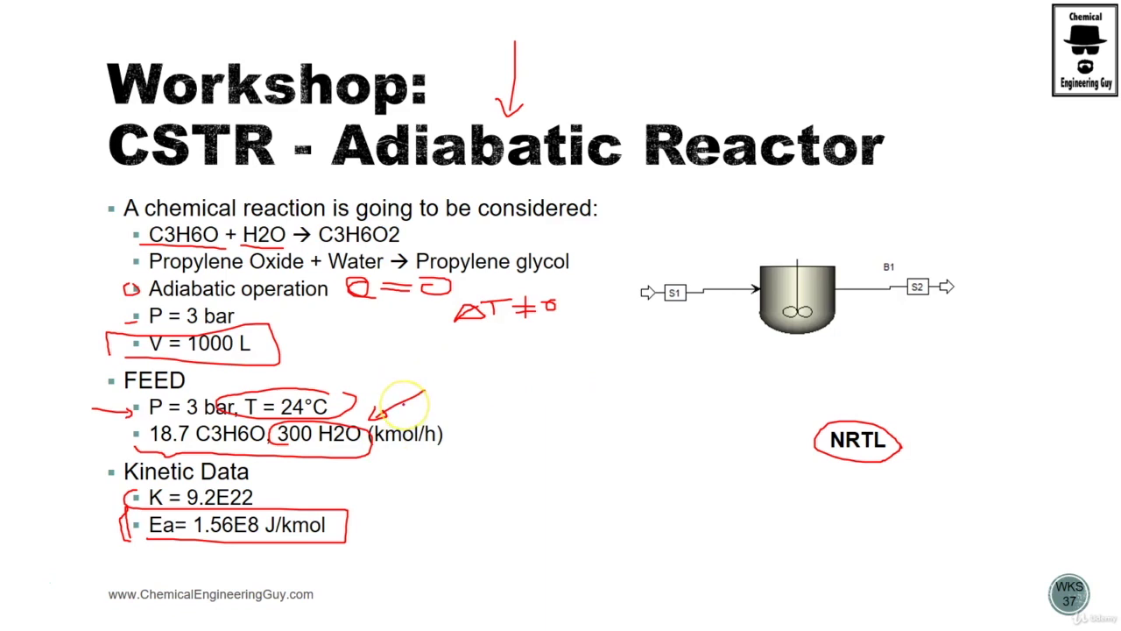
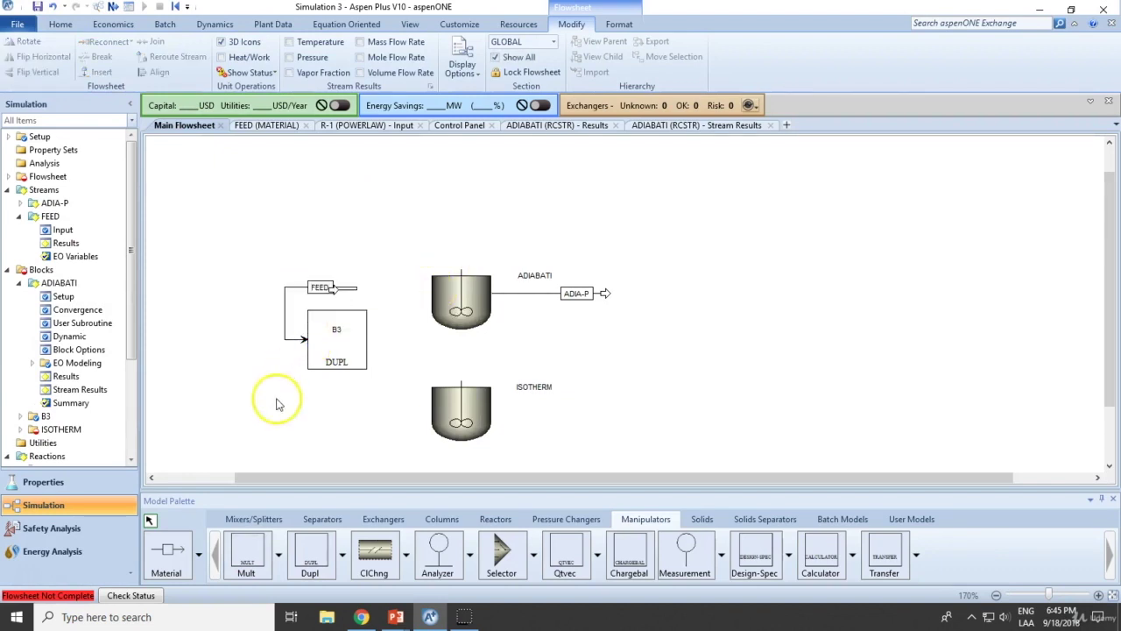
# - Straighten the FEED stream into duplicator B3 and connect B3 to the inlets of reactors ADIABATI and ISOTHERM with two material streams
pyautogui.moveTo(335, 298); pyautogui.dragTo(210, 341)
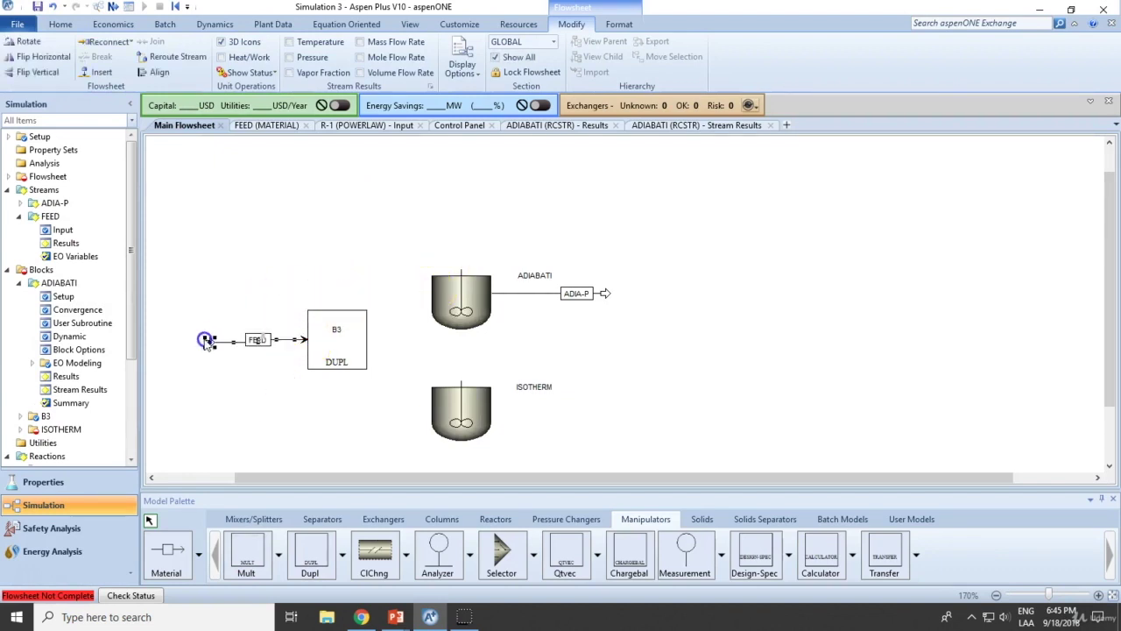
pyautogui.click(168, 550)
pyautogui.click(368, 339)
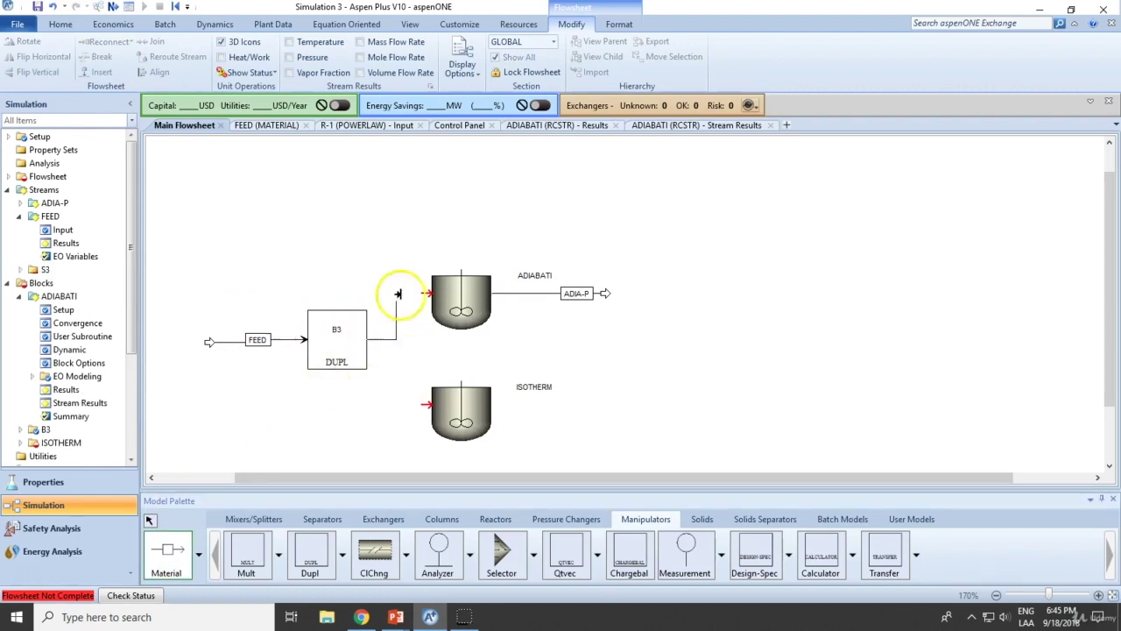
pyautogui.click(425, 294)
pyautogui.click(372, 340)
pyautogui.click(428, 404)
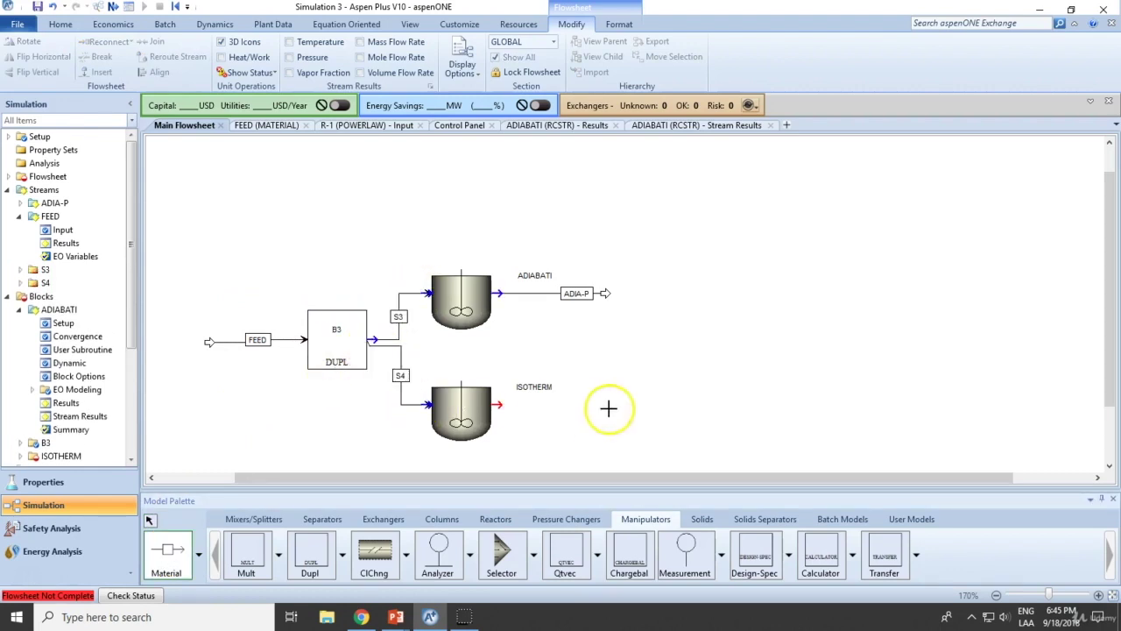
# - Add a material product stream leaving the ISOTHERM reactor and name it ISTO-P
pyautogui.click(168, 550)
pyautogui.click(498, 404)
pyautogui.click(567, 400)
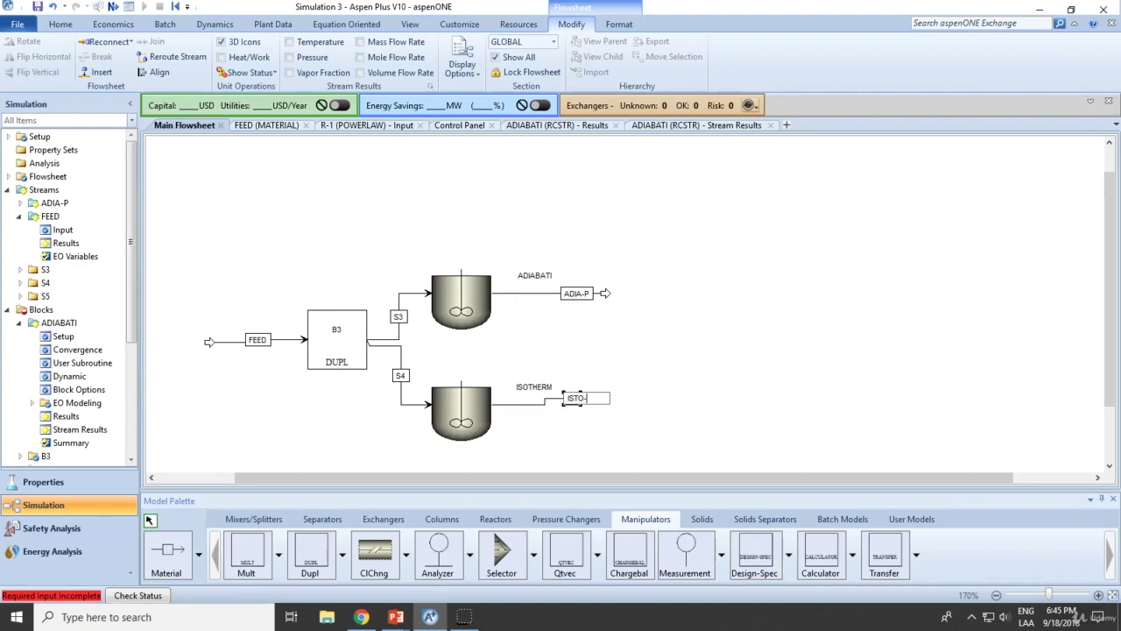
pyautogui.click(486, 403)
# - Specify the ISOTHERM reactor at 3 bar and 24 C, with Liquid-Only as valid phases and a reactor volume of 1000 l
pyautogui.doubleClick(464, 421)
pyautogui.write('3')
pyautogui.click(328, 199)
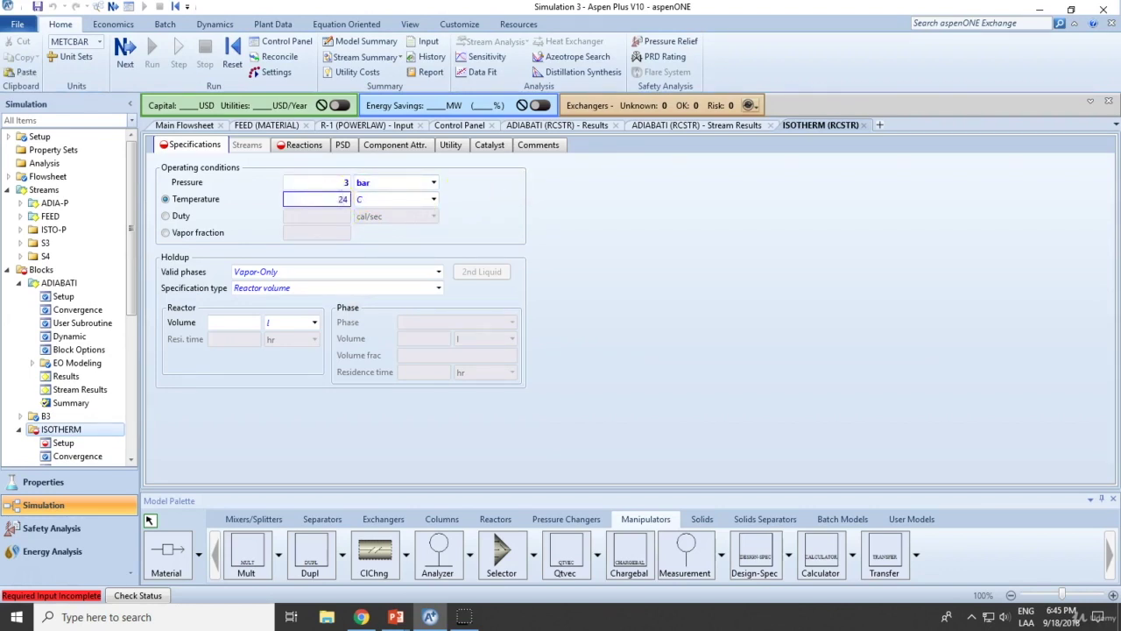
pyautogui.click(294, 273)
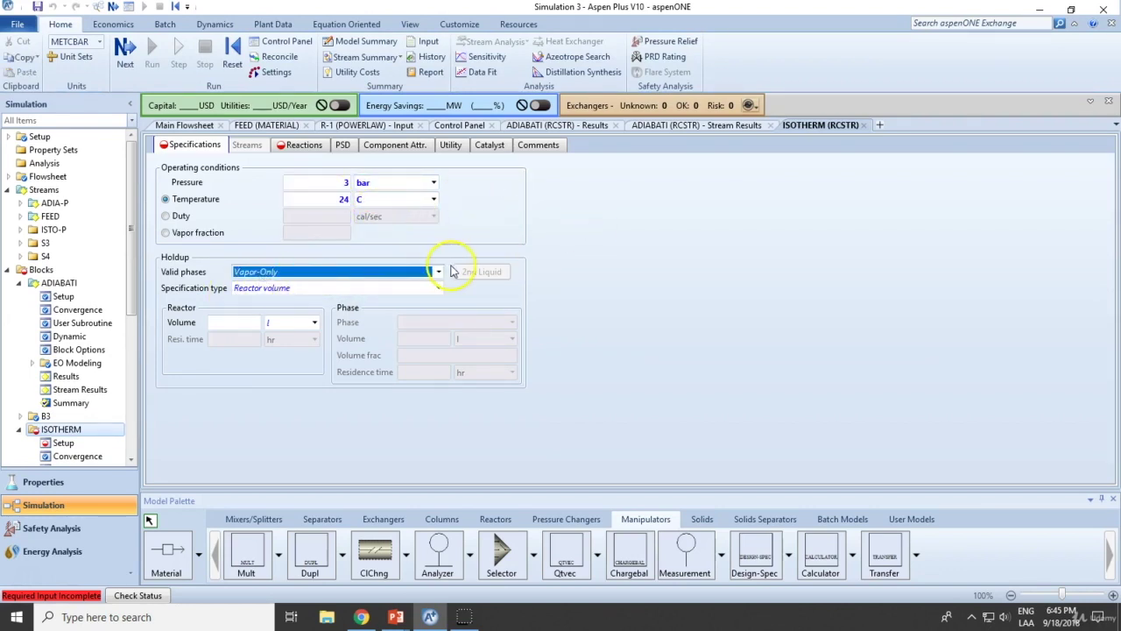
pyautogui.click(438, 271)
pyautogui.click(263, 301)
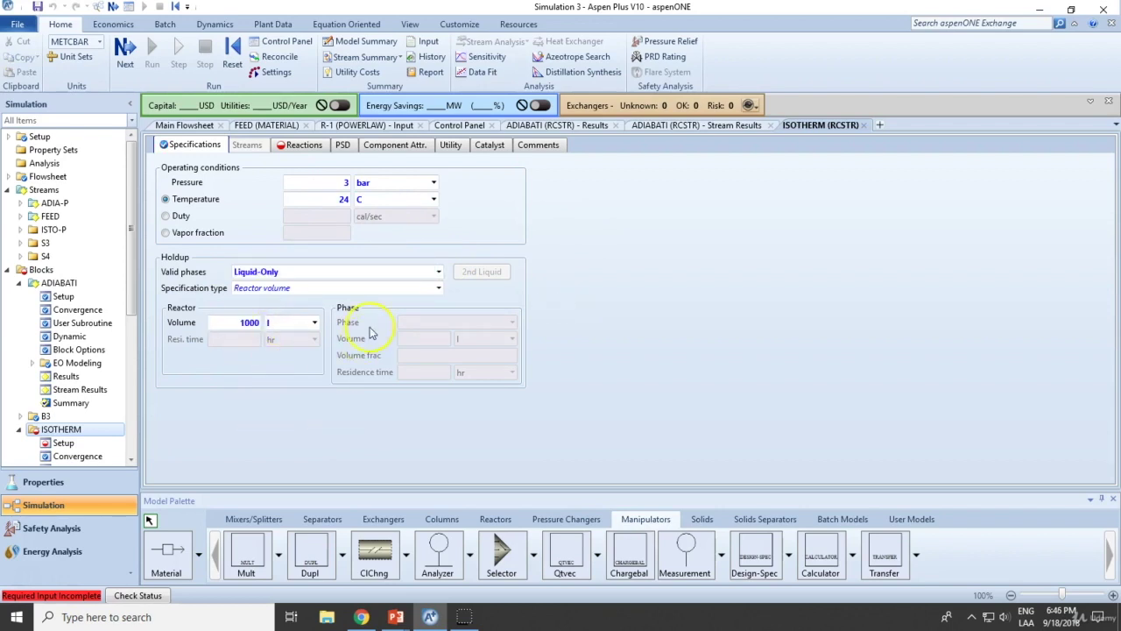
# - Assign reaction set R-1 to the ISOTHERM reactor and return to the main flowsheet
pyautogui.click(280, 147)
pyautogui.click(184, 202)
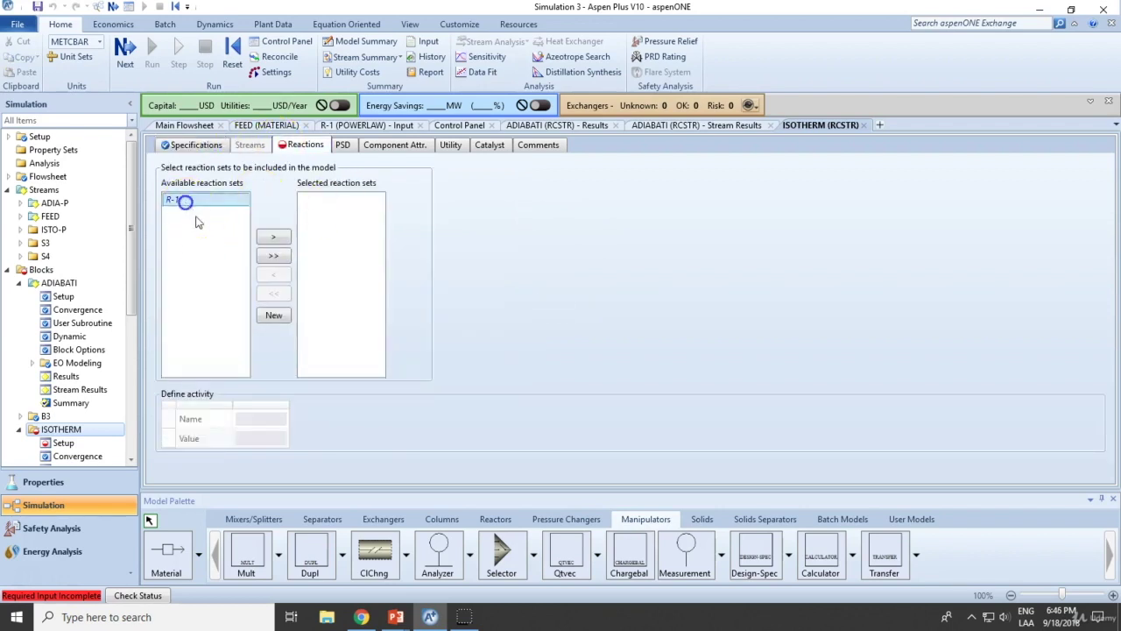
pyautogui.click(273, 238)
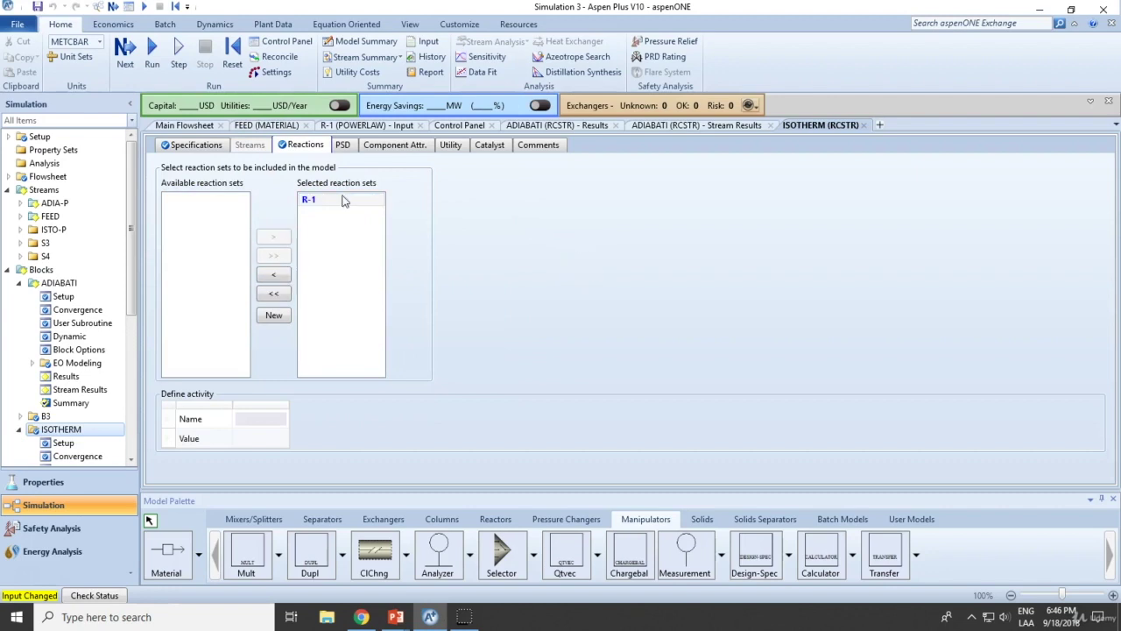
pyautogui.click(184, 125)
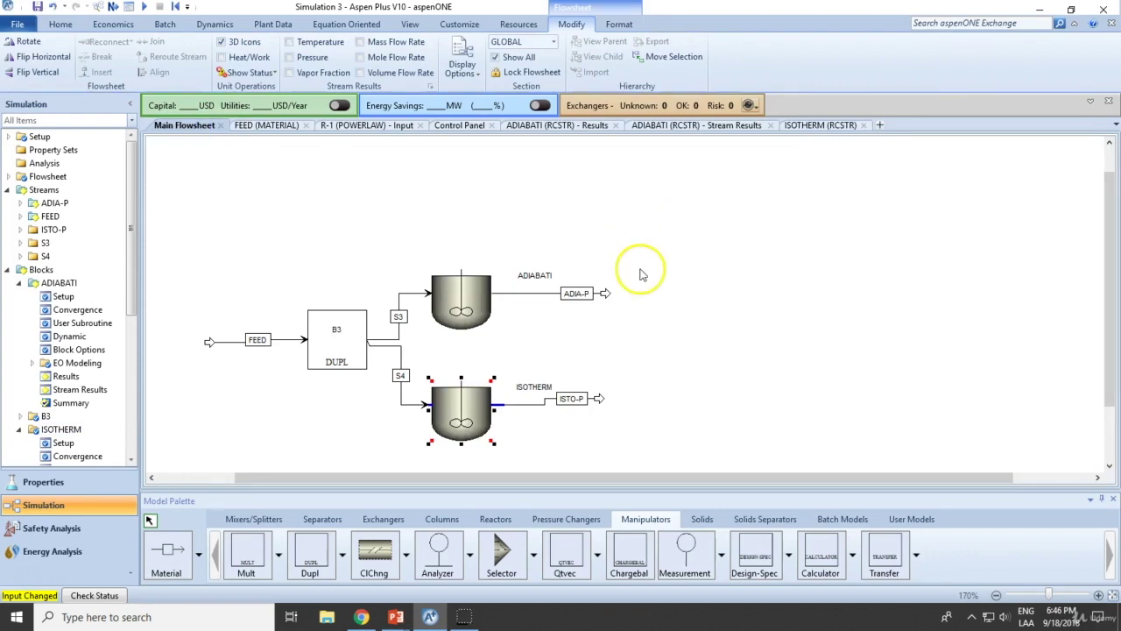
pyautogui.click(487, 298)
pyautogui.click(463, 401)
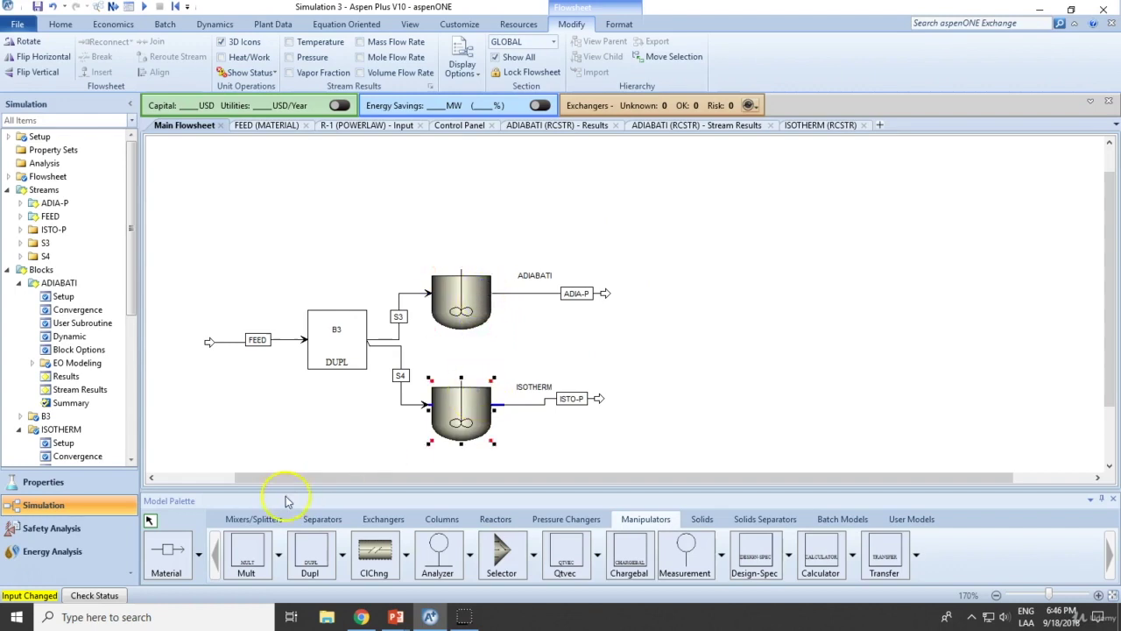
pyautogui.click(567, 521)
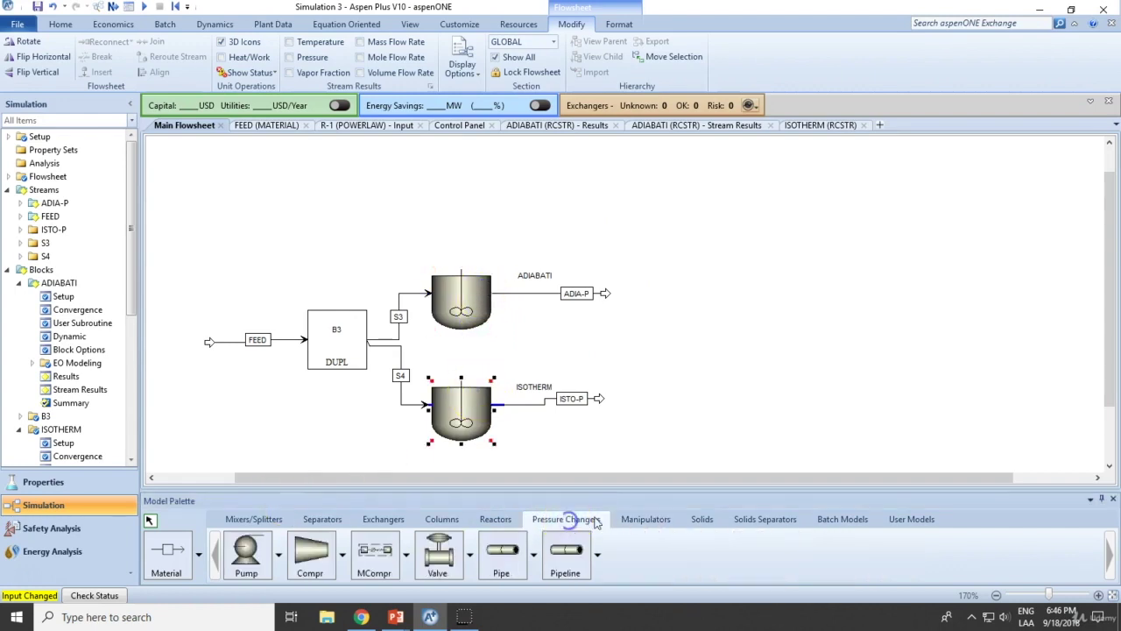
pyautogui.click(736, 405)
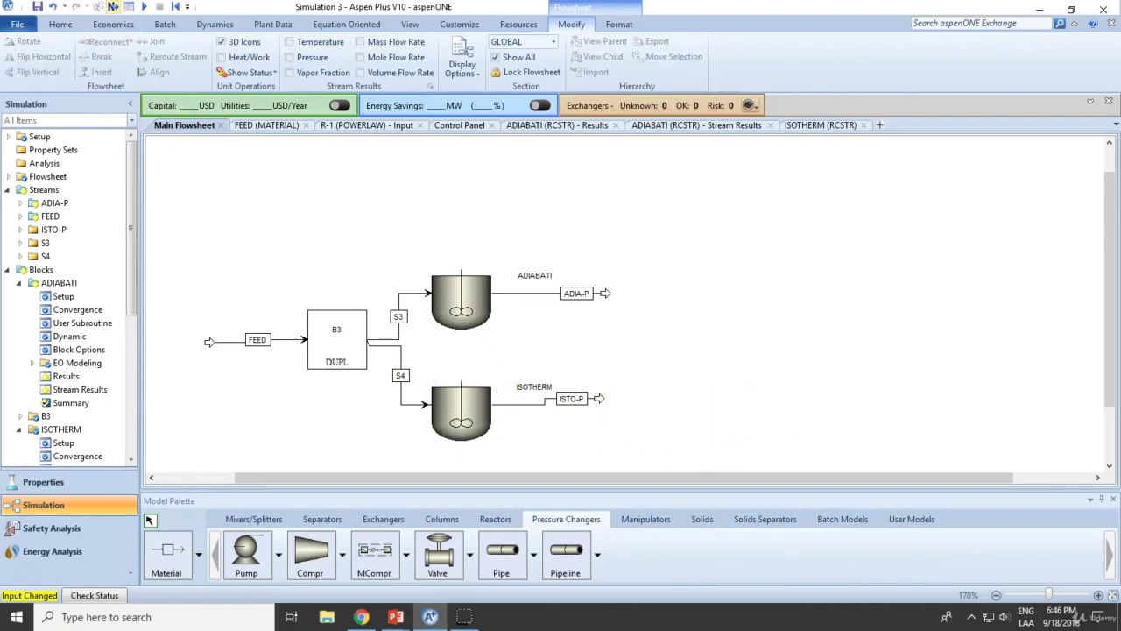
# - Run the simulation with both reactors and return to the main flowsheet
pyautogui.click(112, 6)
pyautogui.click(637, 335)
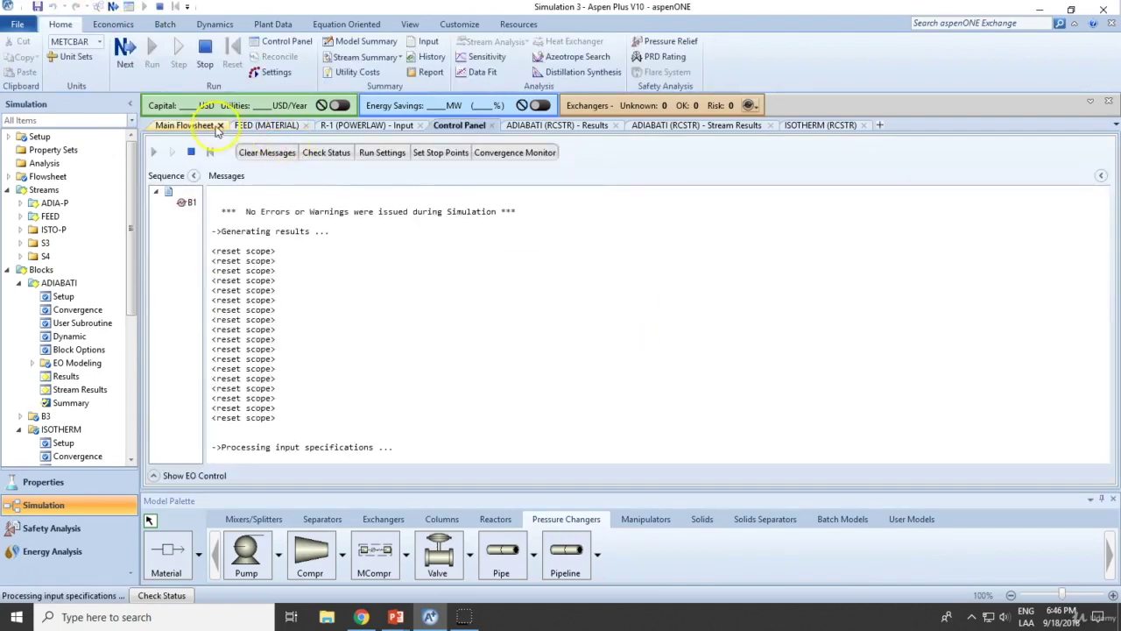
pyautogui.click(198, 125)
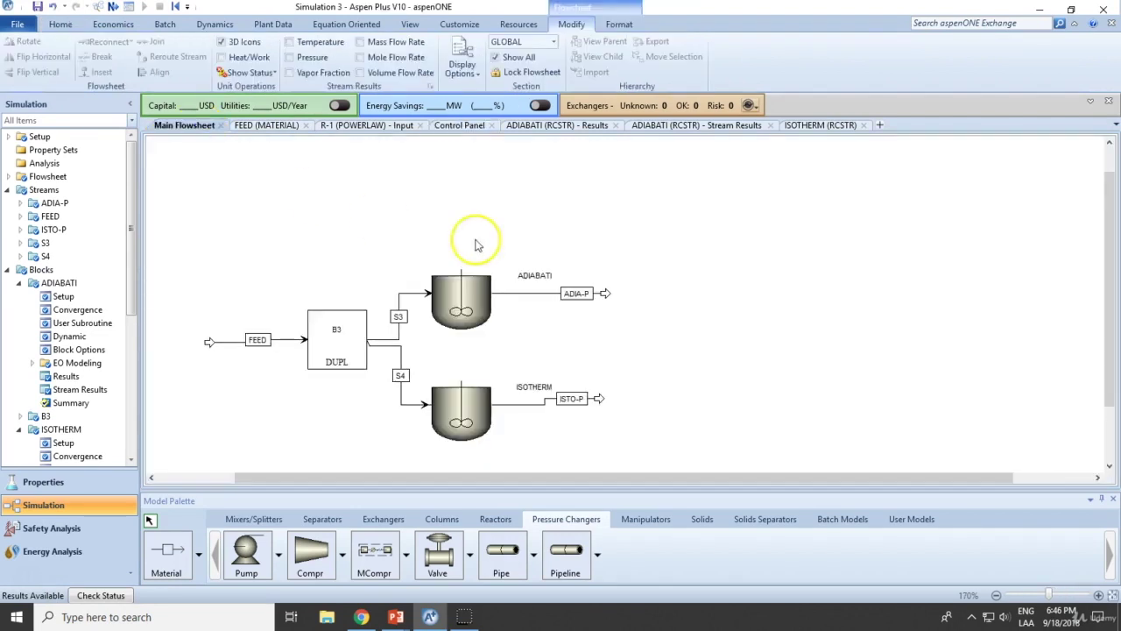
# - Open the results of reactors ADIABATI and ISOTHERM and compare their outlet temperatures and heat duties
pyautogui.rightClick(470, 305)
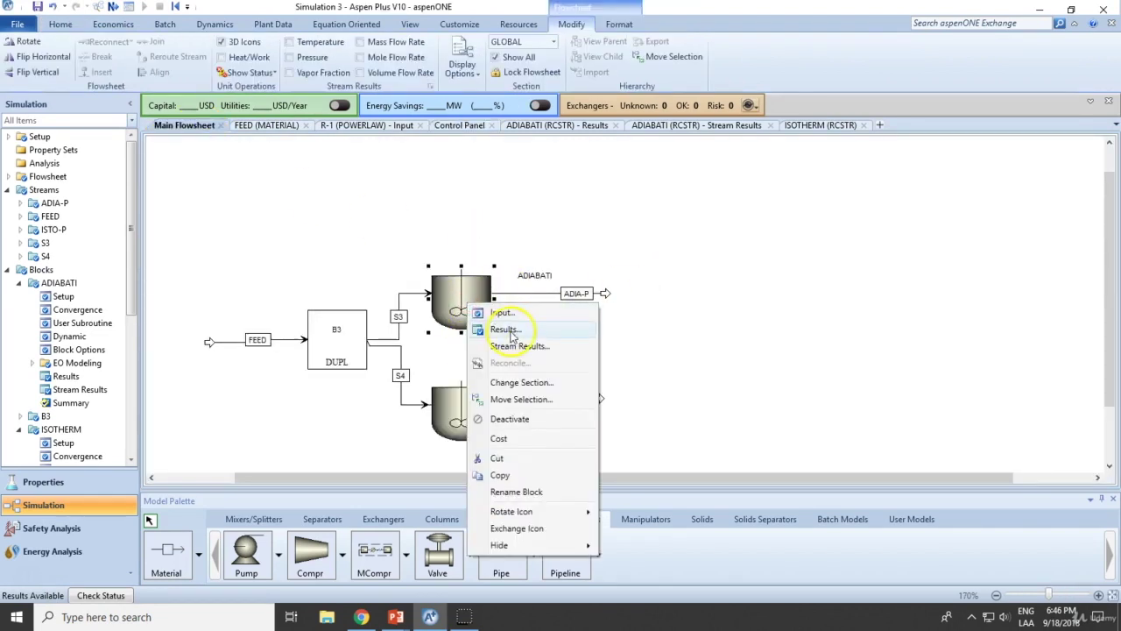
pyautogui.click(506, 329)
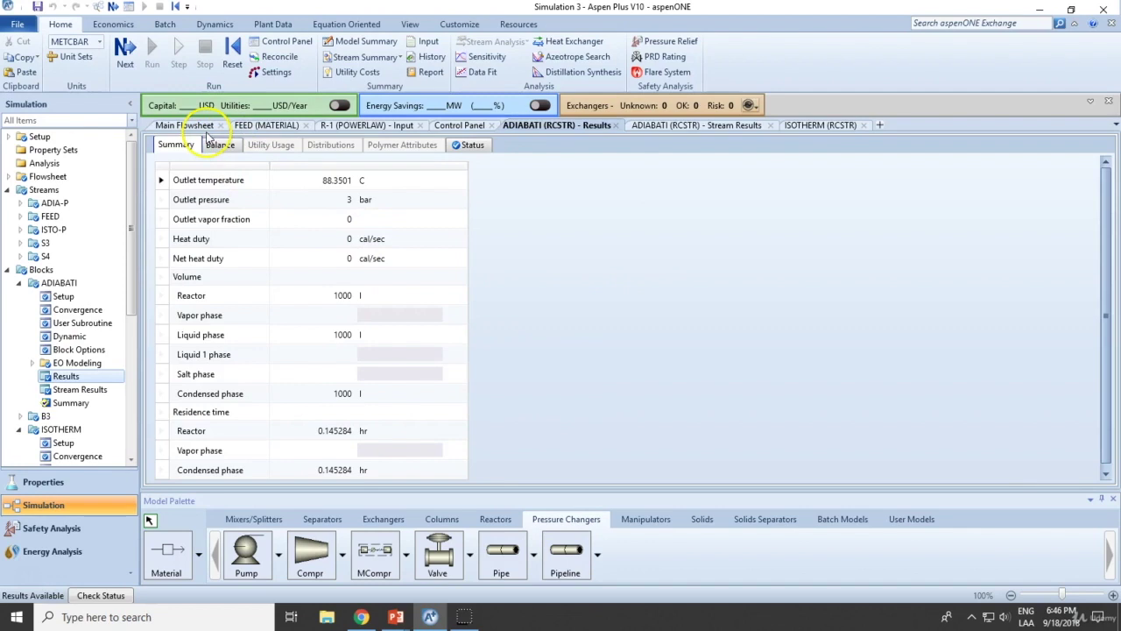
pyautogui.click(186, 125)
pyautogui.rightClick(466, 392)
pyautogui.click(520, 156)
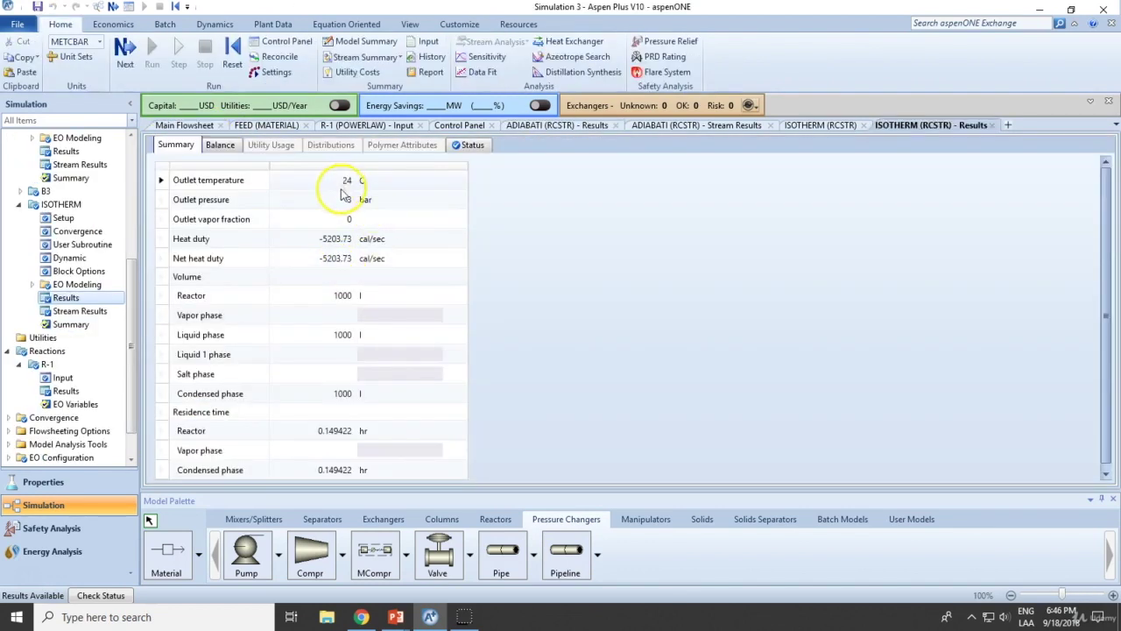
pyautogui.click(302, 240)
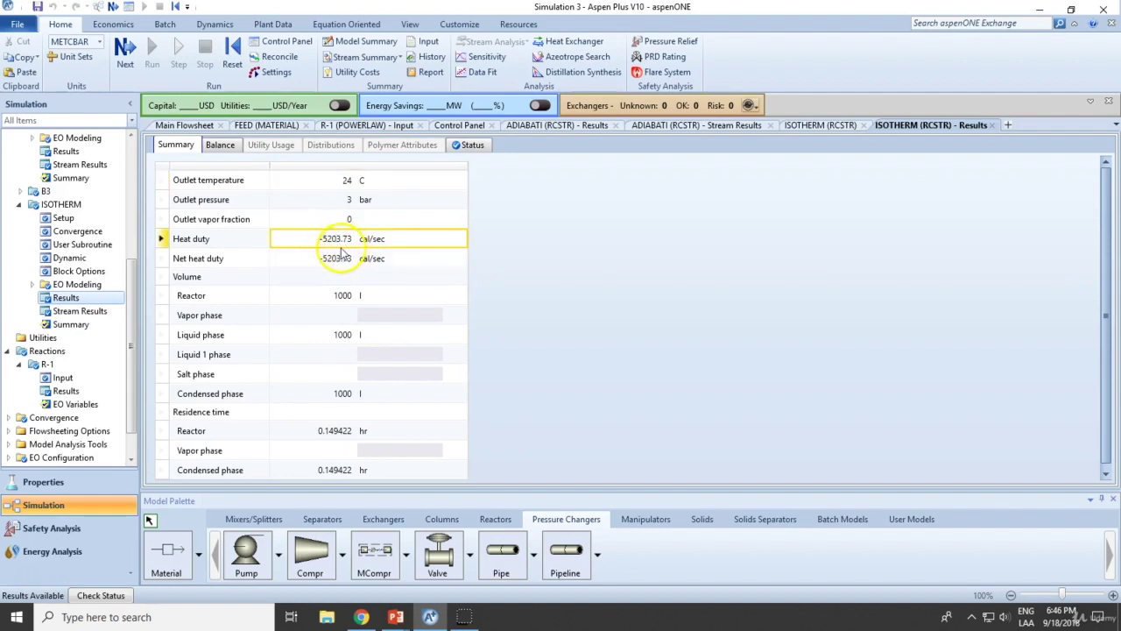
pyautogui.click(328, 258)
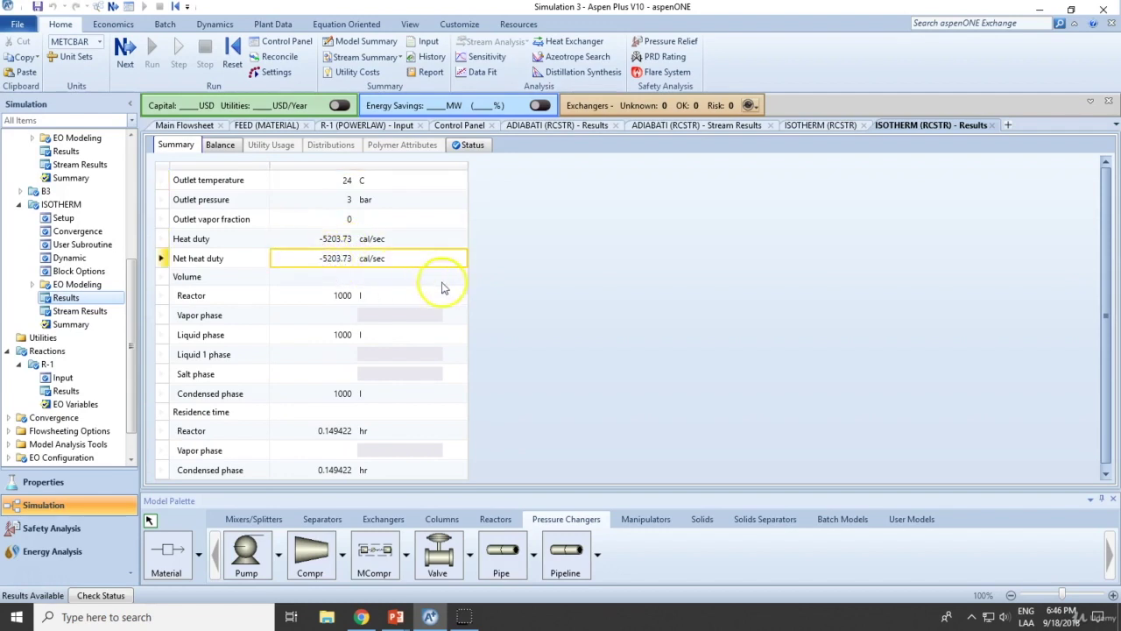
# - Display the reactor residence time of the ISOTHERM block in min
pyautogui.click(399, 430)
pyautogui.click(437, 430)
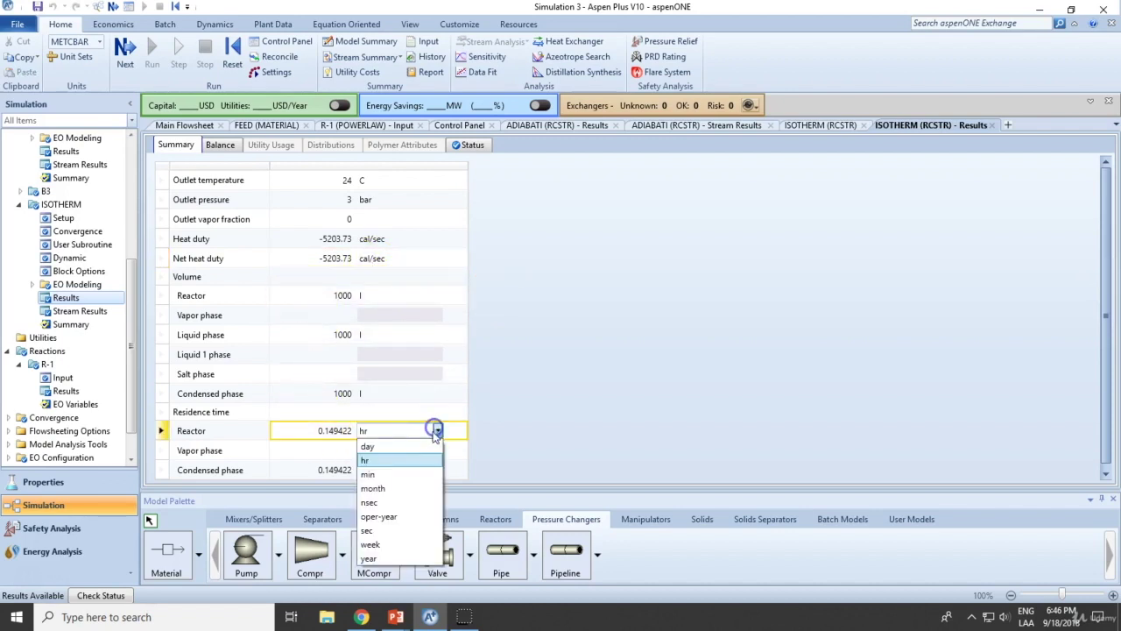
pyautogui.click(372, 474)
pyautogui.click(337, 443)
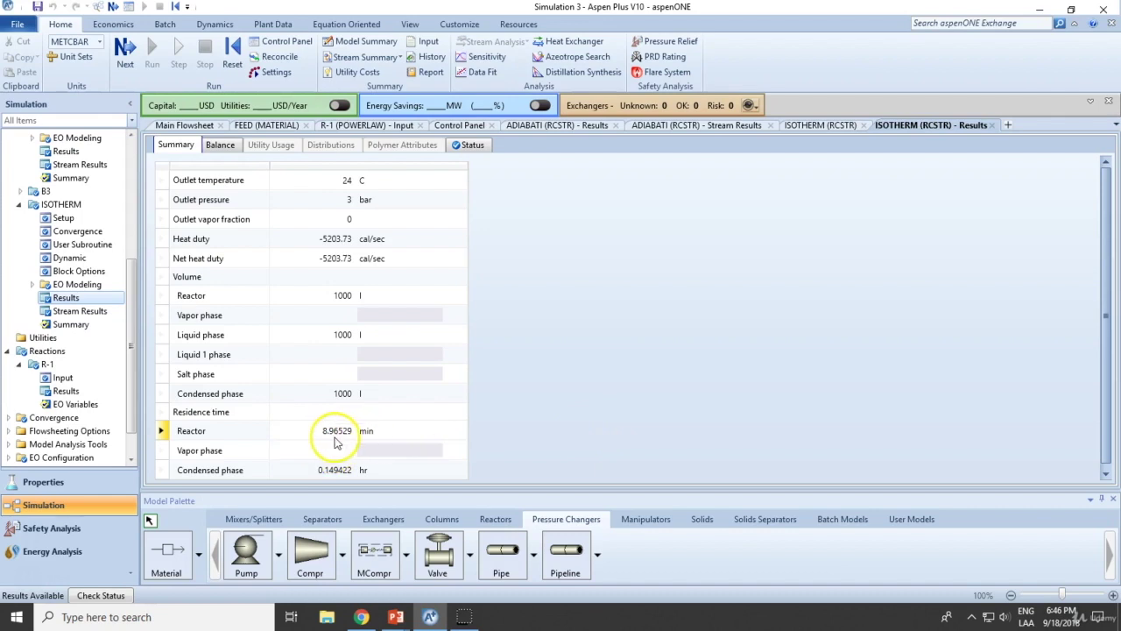
# - Open the results of the isothermal reactor's product stream and display streams ADIA-P and ISTO-P side by side
pyautogui.click(195, 125)
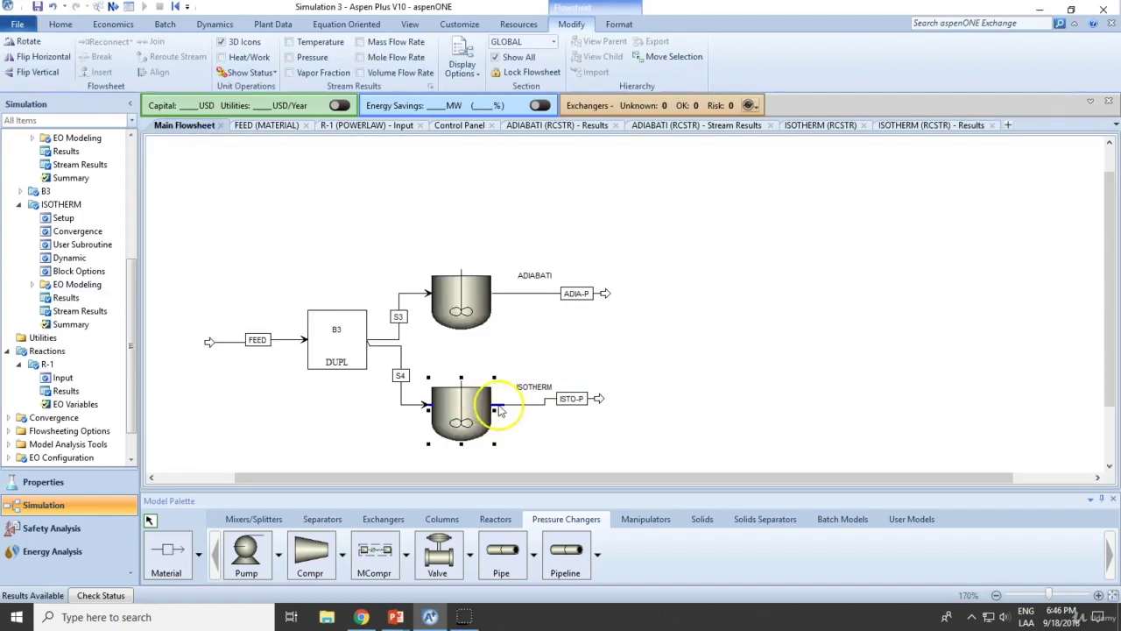
pyautogui.rightClick(499, 410)
pyautogui.click(539, 141)
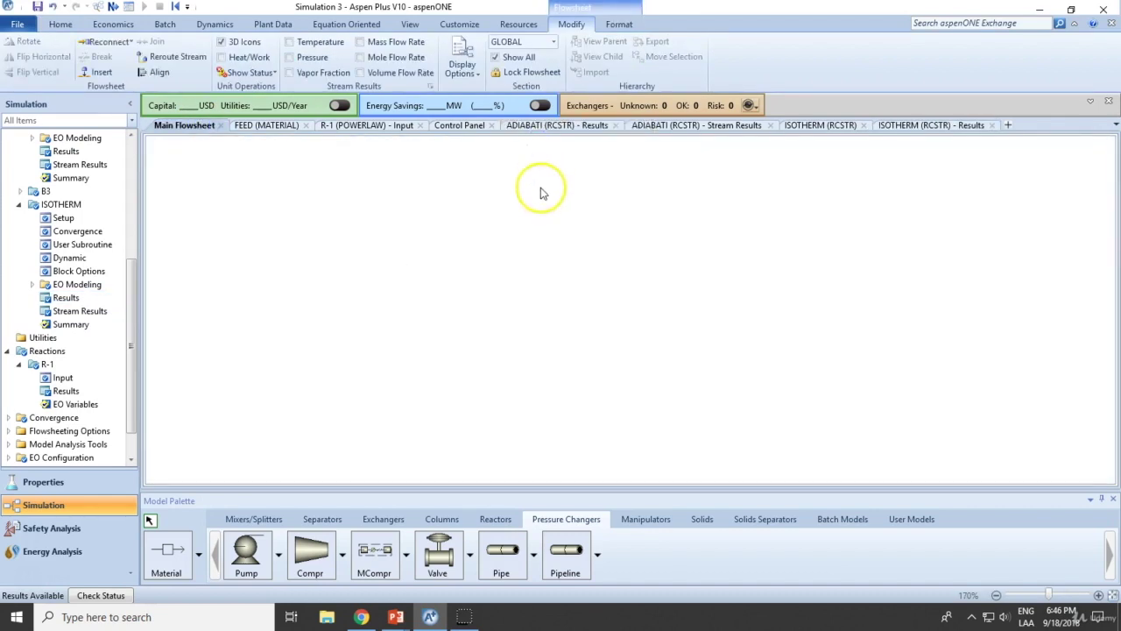
pyautogui.click(565, 177)
pyautogui.click(496, 176)
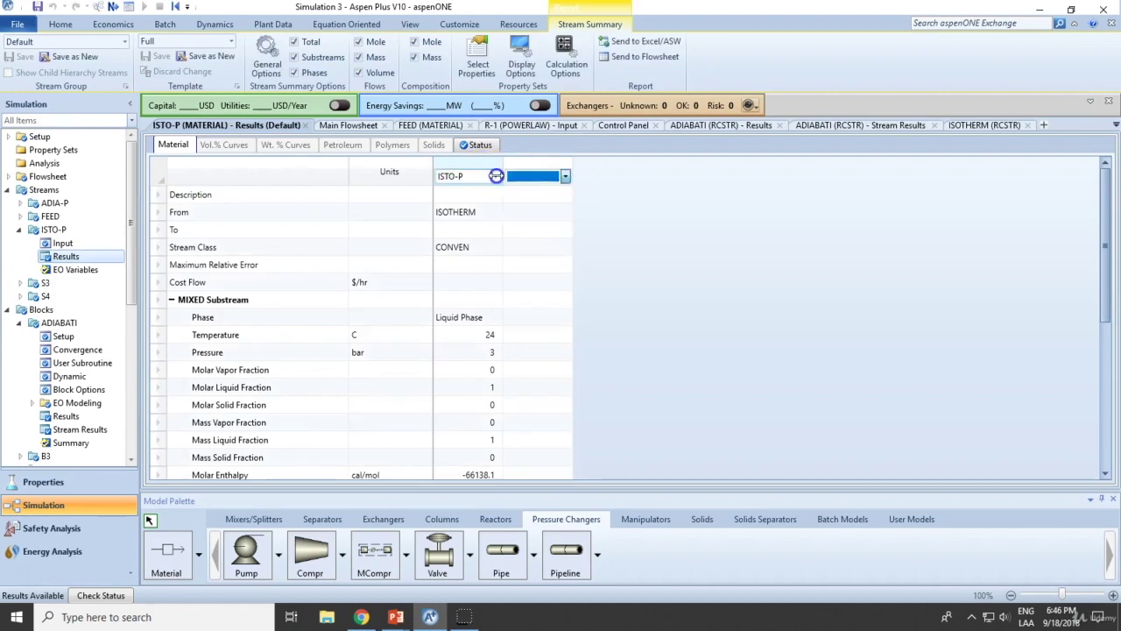
pyautogui.click(473, 190)
pyautogui.click(565, 176)
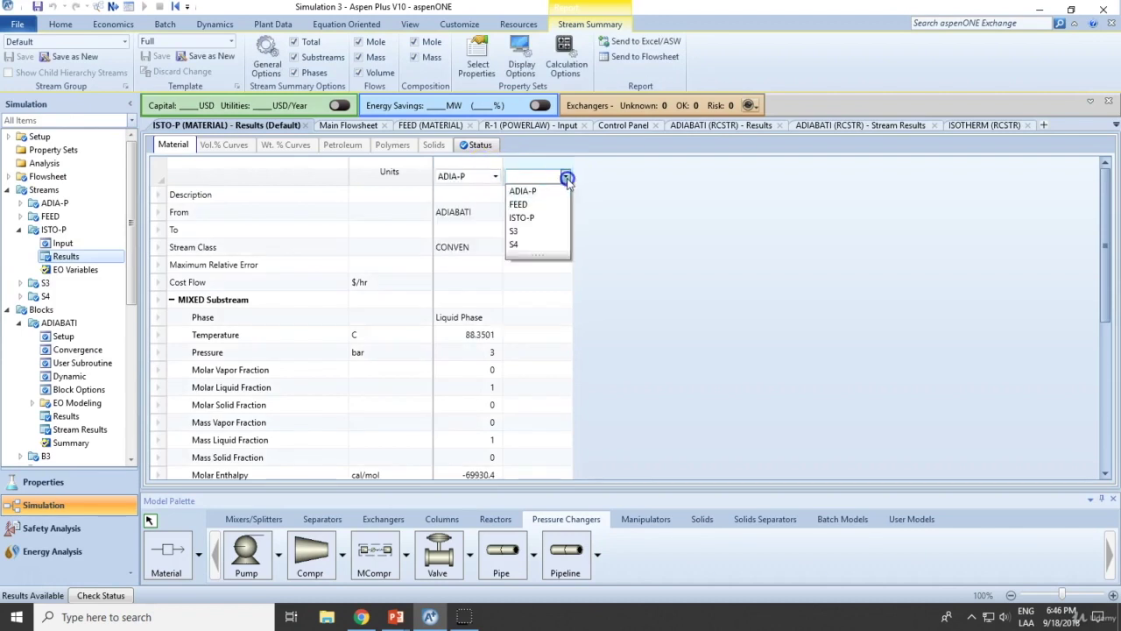
pyautogui.click(542, 216)
# - Expand the mole flows and compare the component flows of ADIA-P and ISTO-P, particularly PROPA-01
pyautogui.scroll(-5, 301, 356)
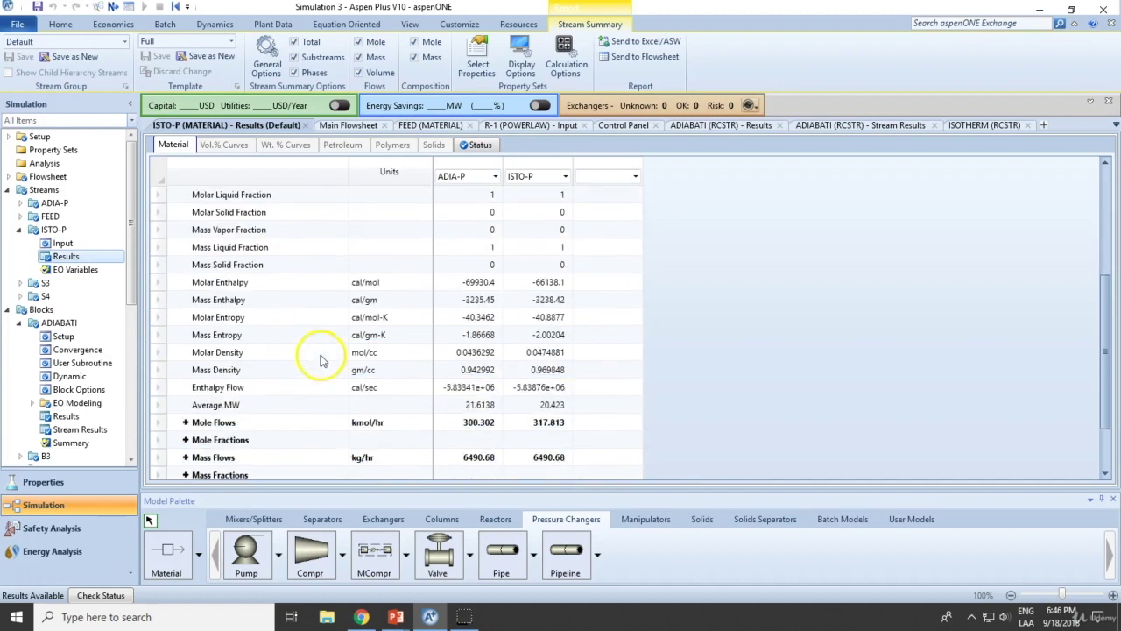
pyautogui.scroll(-2, 307, 357)
pyautogui.click(181, 352)
pyautogui.scroll(-1, 290, 360)
pyautogui.moveTo(465, 333); pyautogui.dragTo(539, 371)
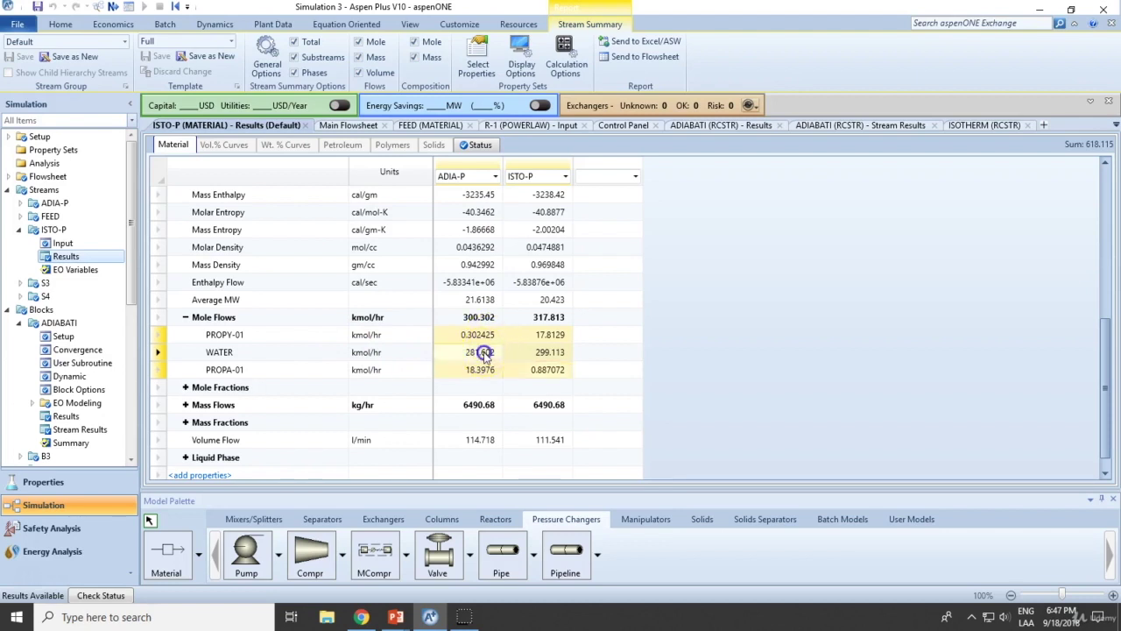
pyautogui.moveTo(210, 369); pyautogui.dragTo(534, 371)
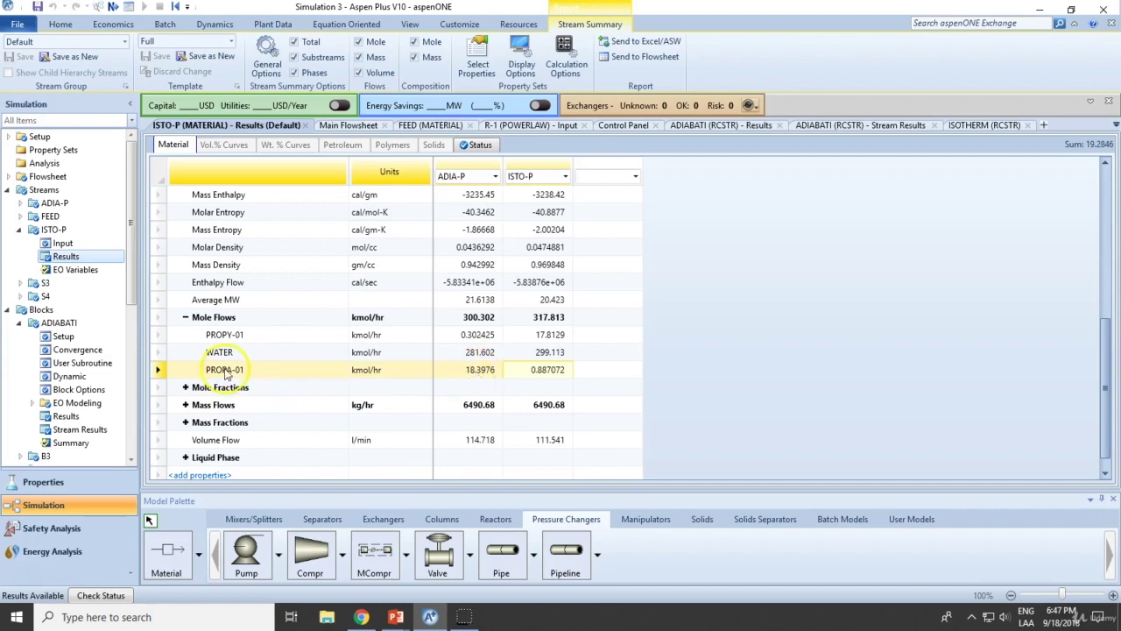
pyautogui.click(540, 374)
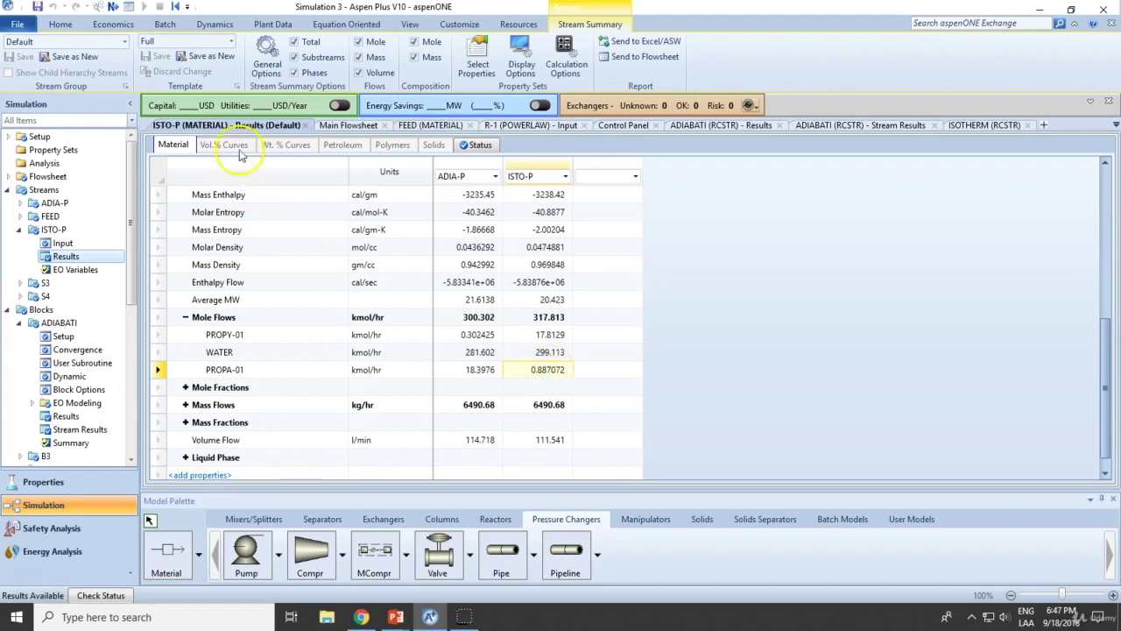
# - Set the operating temperature of the ISOTHERM reactor to 83 C in its specifications
pyautogui.click(344, 129)
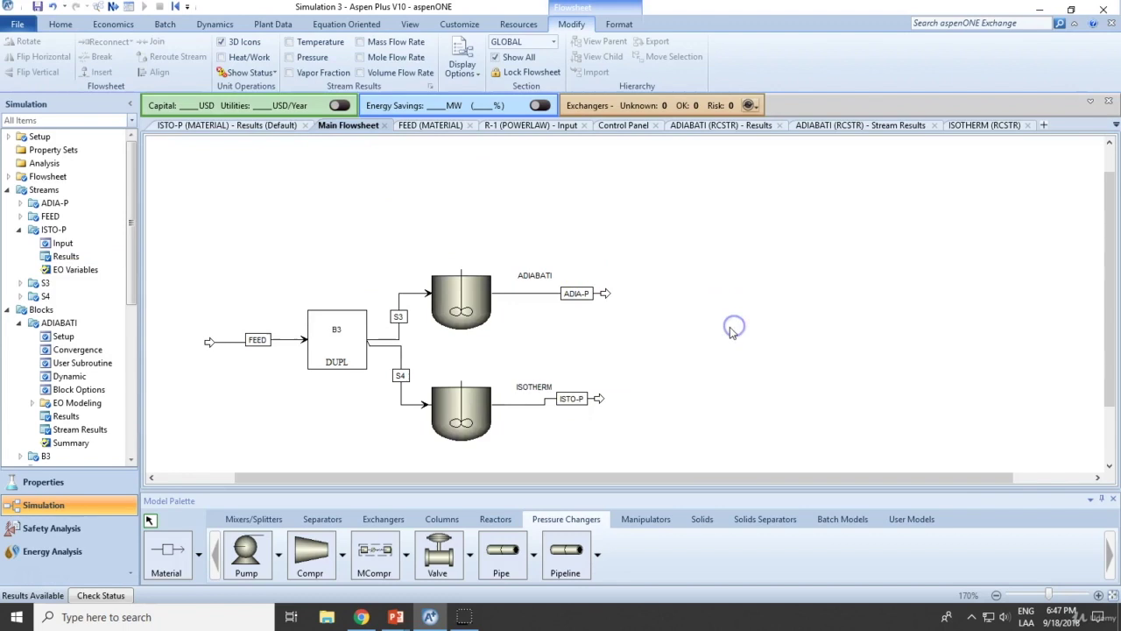
pyautogui.click(491, 303)
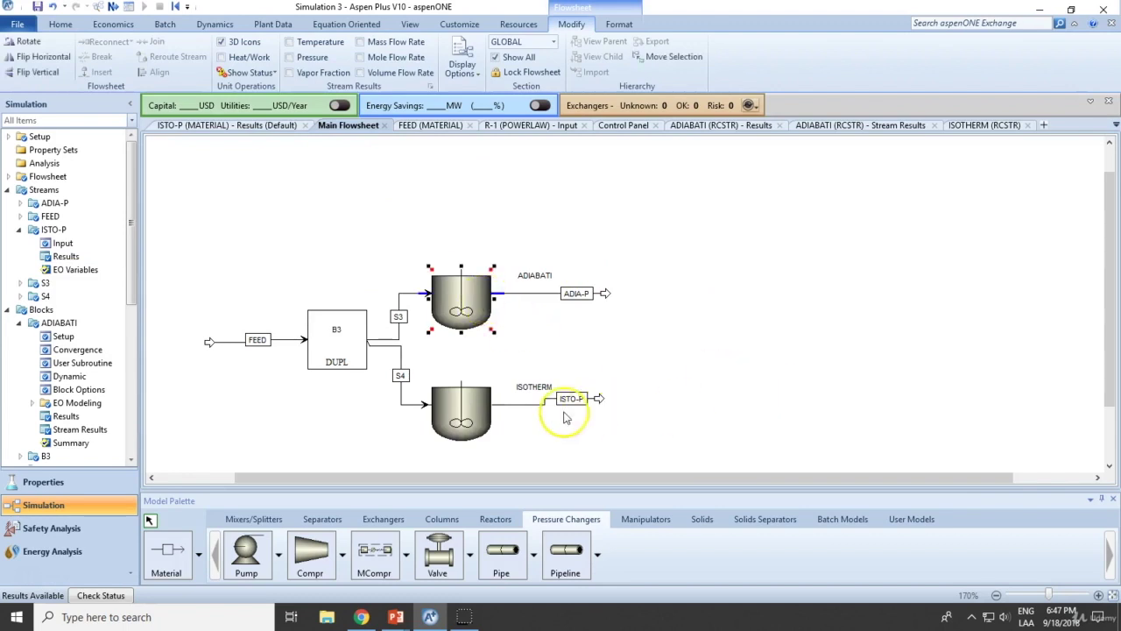
pyautogui.doubleClick(453, 411)
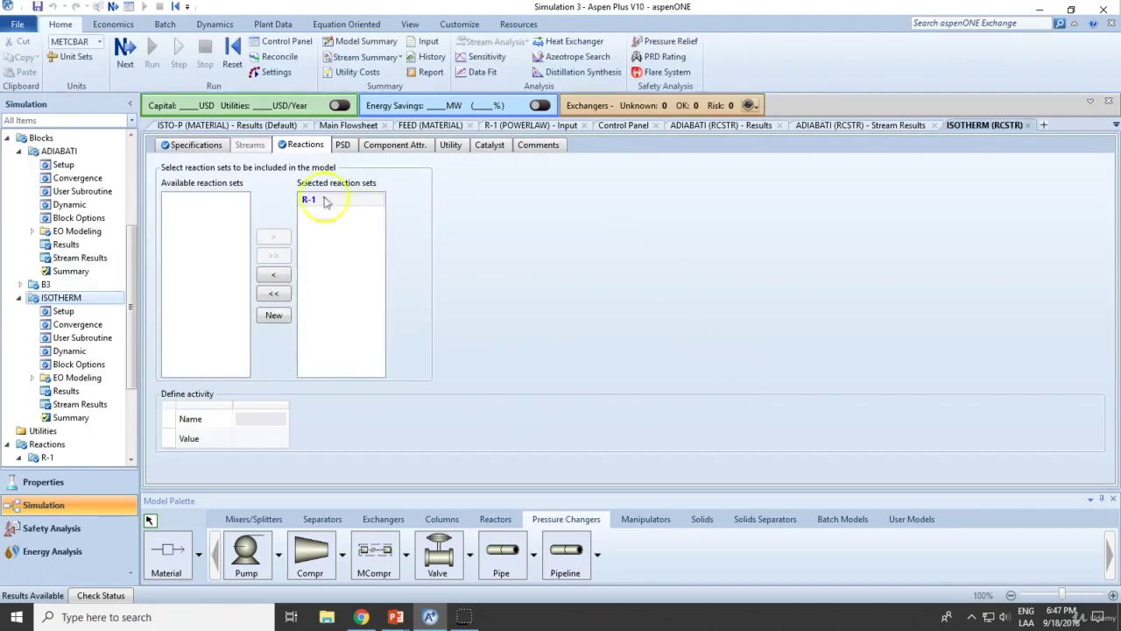
pyautogui.click(192, 144)
pyautogui.click(339, 198)
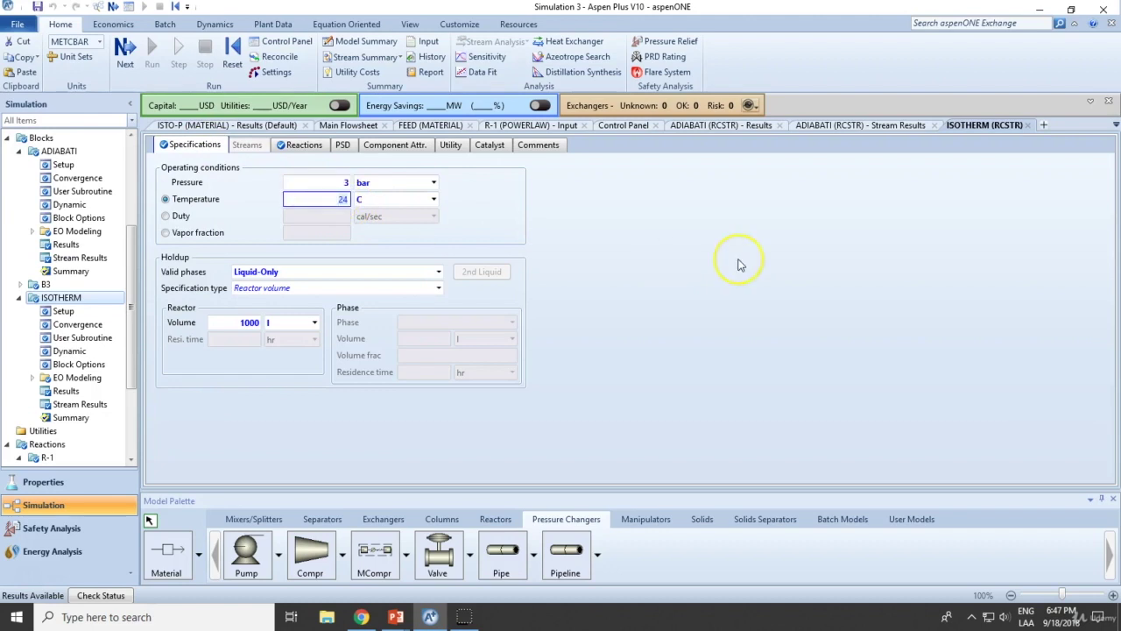
pyautogui.write('83')
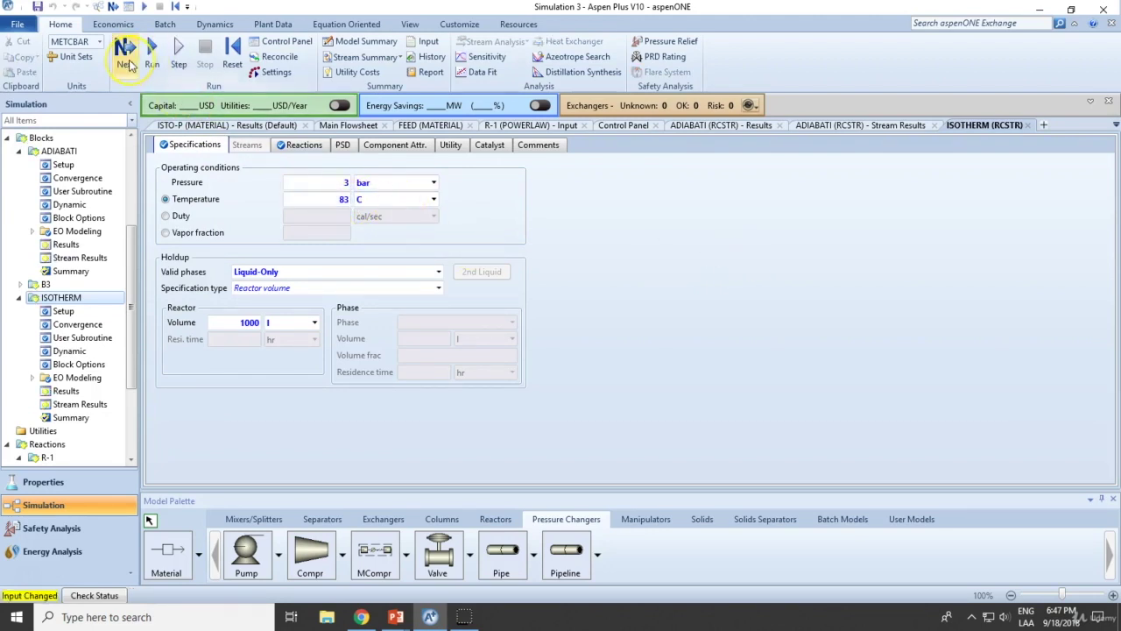
# - Rerun the simulation with the changed ISOTHERM reactor input
pyautogui.click(200, 124)
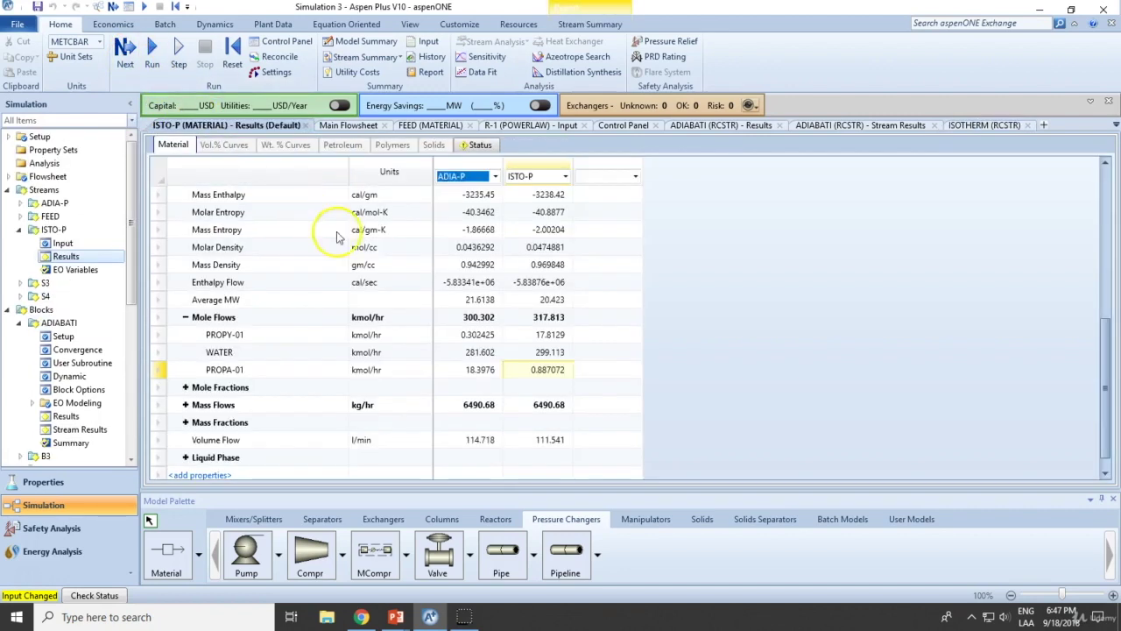
pyautogui.click(346, 125)
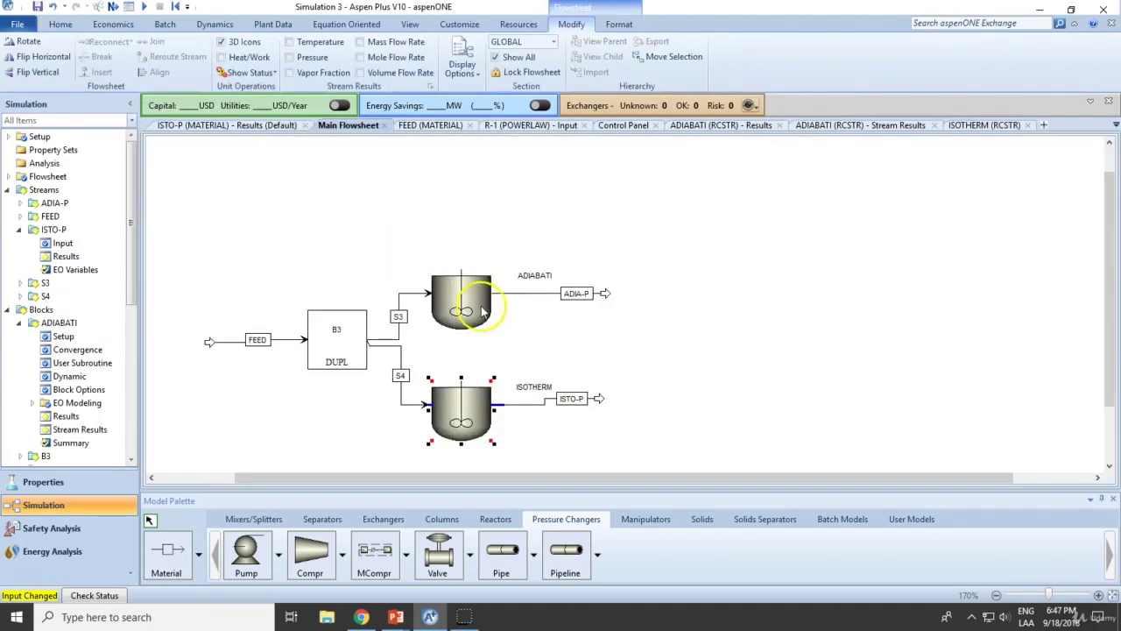
pyautogui.click(112, 6)
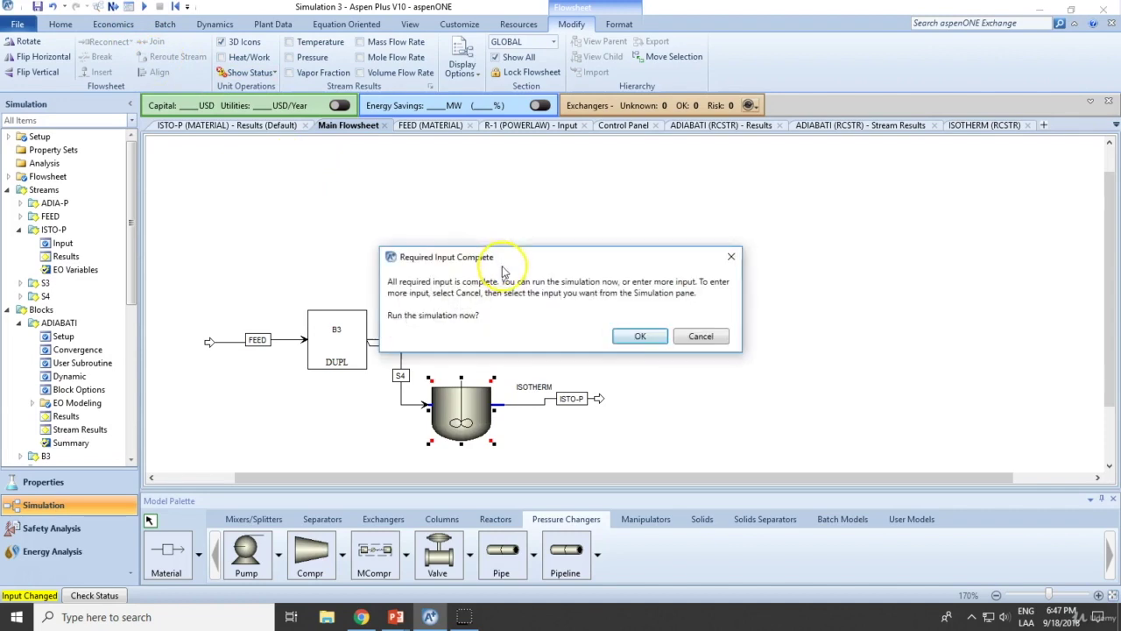
pyautogui.click(629, 338)
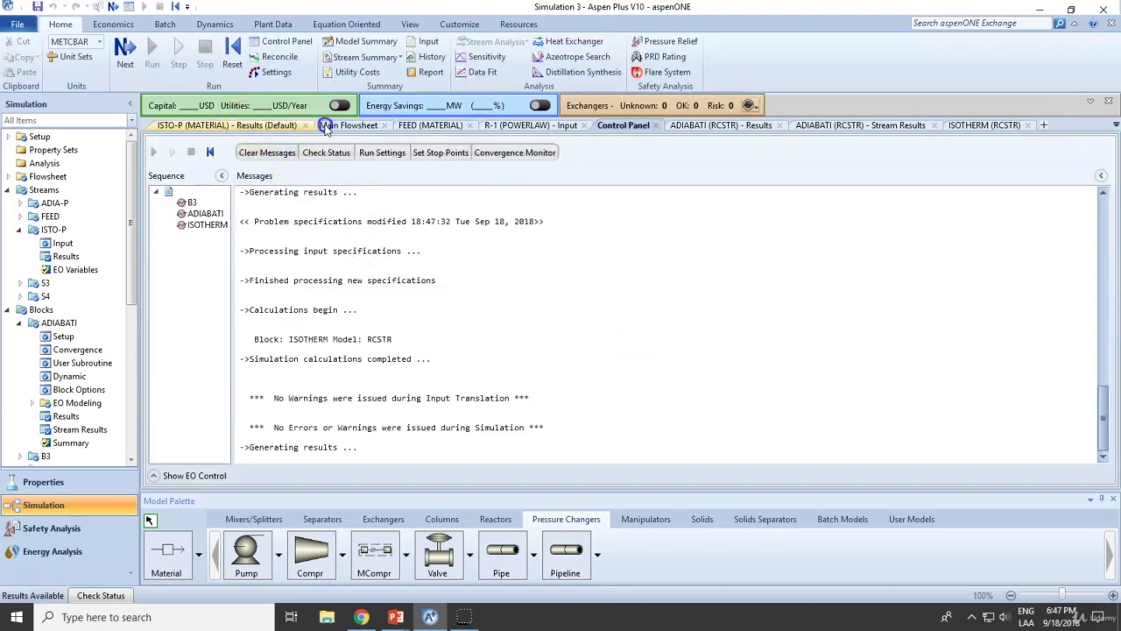
# - Return to the main flowsheet and open the recalculated results of stream ISTO-P
pyautogui.click(325, 126)
pyautogui.rightClick(473, 391)
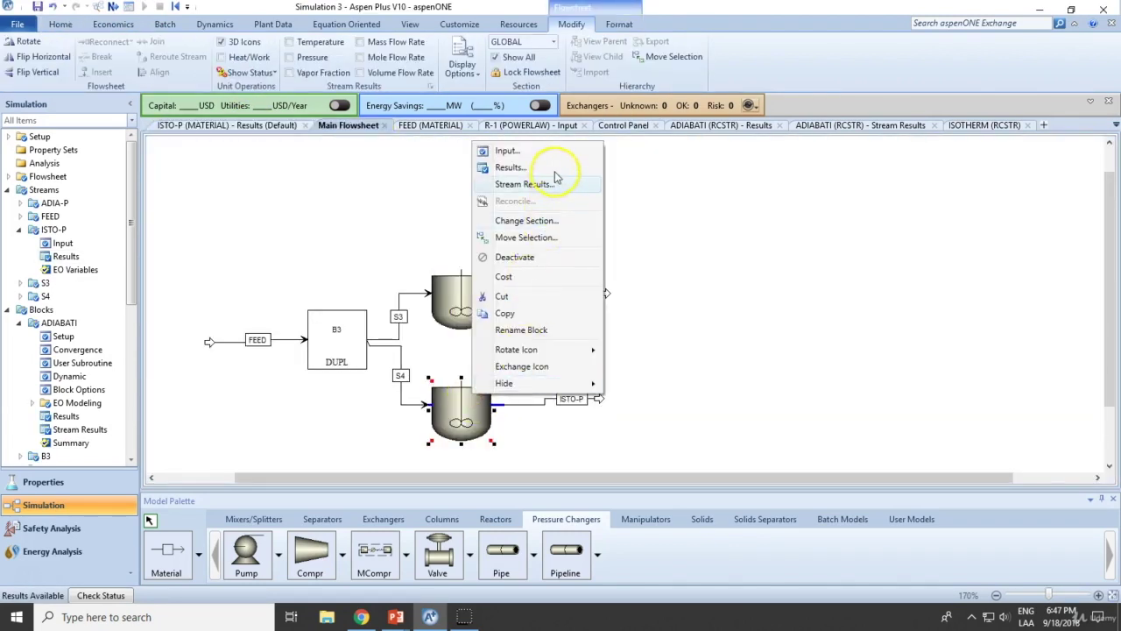
pyautogui.click(600, 382)
pyautogui.rightClick(573, 399)
pyautogui.click(618, 136)
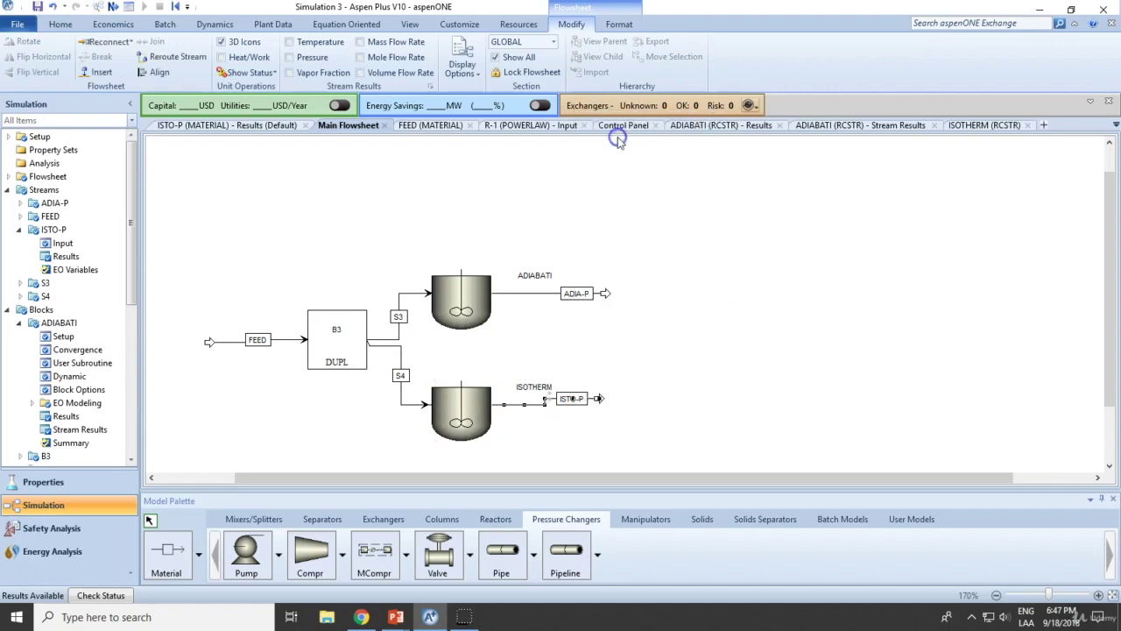
# - Compare the recalculated PROPY-01, WATER and PROPA-01 mole flows between streams ADIA-P and ISTO-P
pyautogui.scroll(-1, 570, 228)
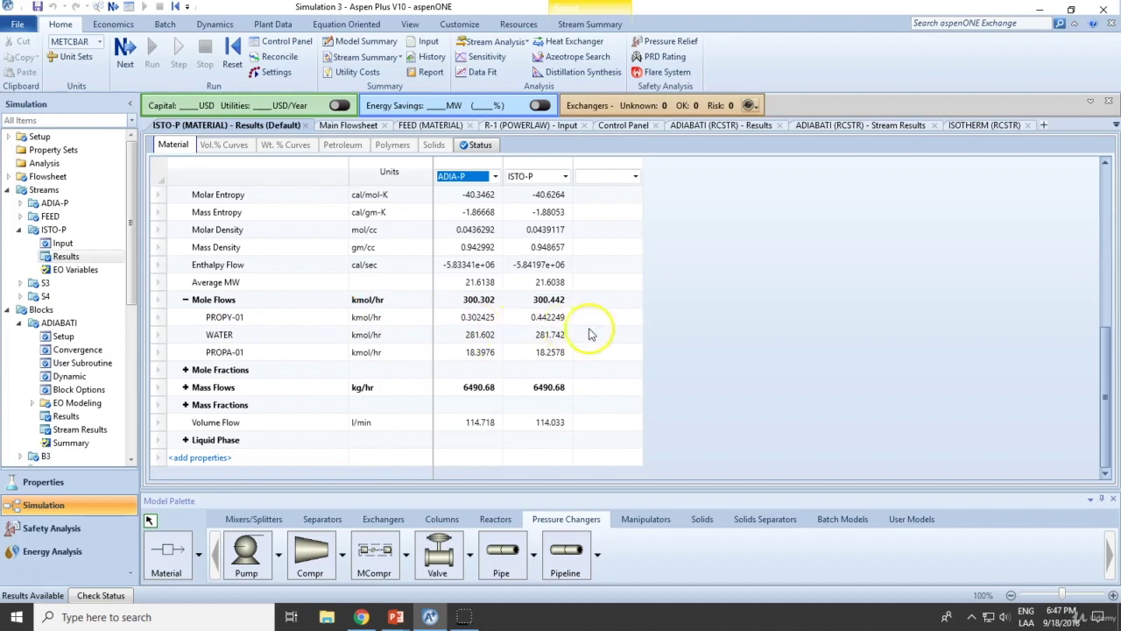
pyautogui.moveTo(482, 316); pyautogui.dragTo(512, 340)
pyautogui.click(543, 319)
pyautogui.click(479, 336)
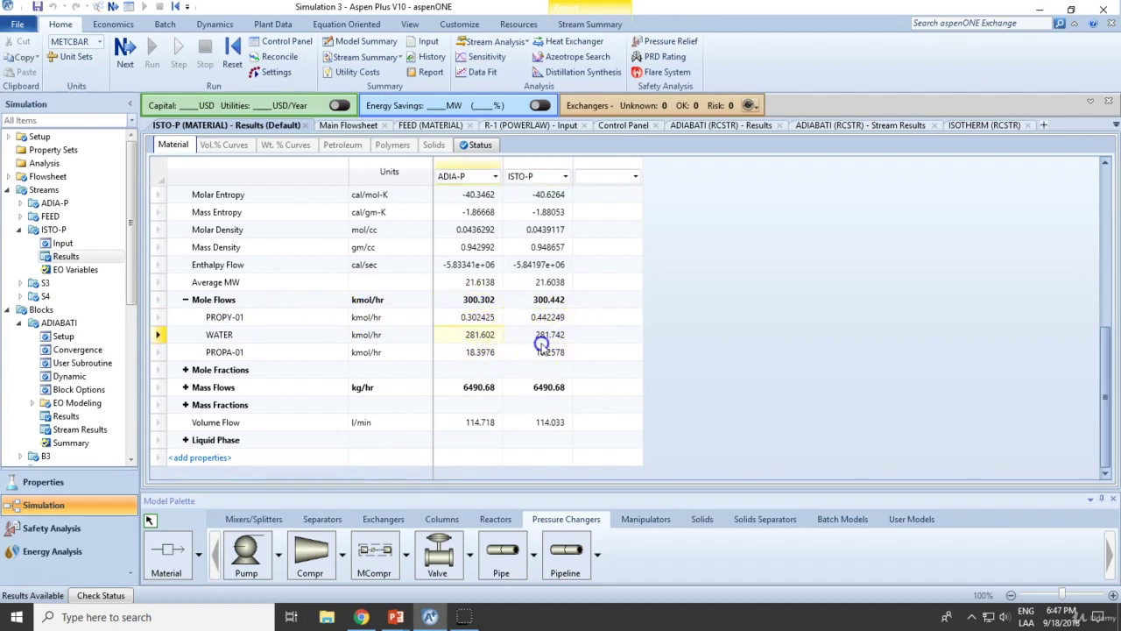
pyautogui.click(475, 352)
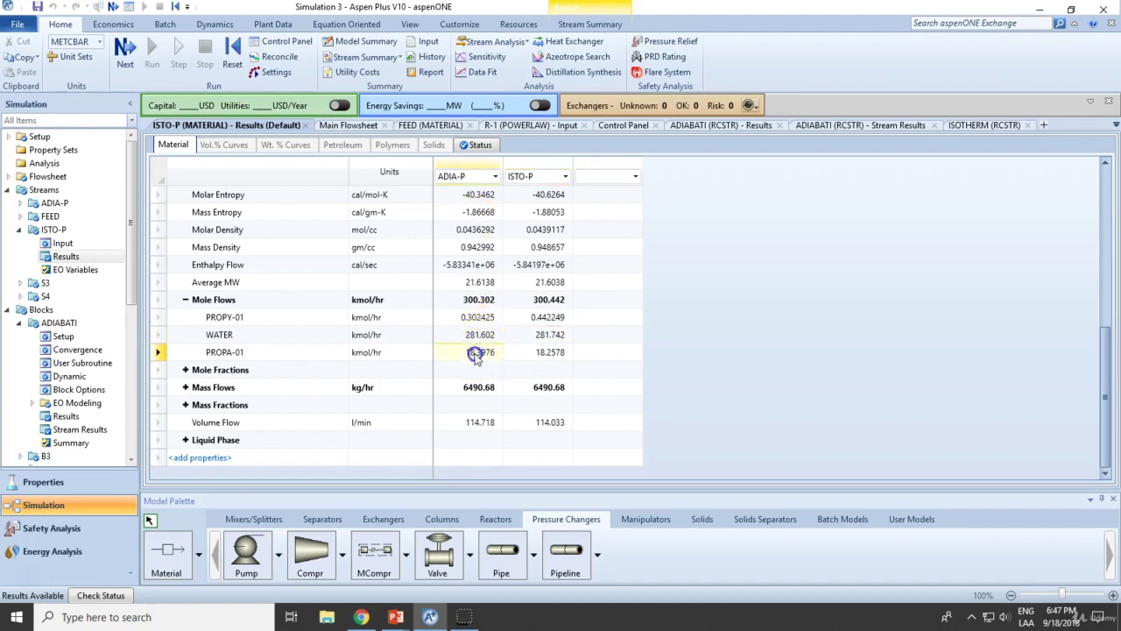
pyautogui.click(526, 352)
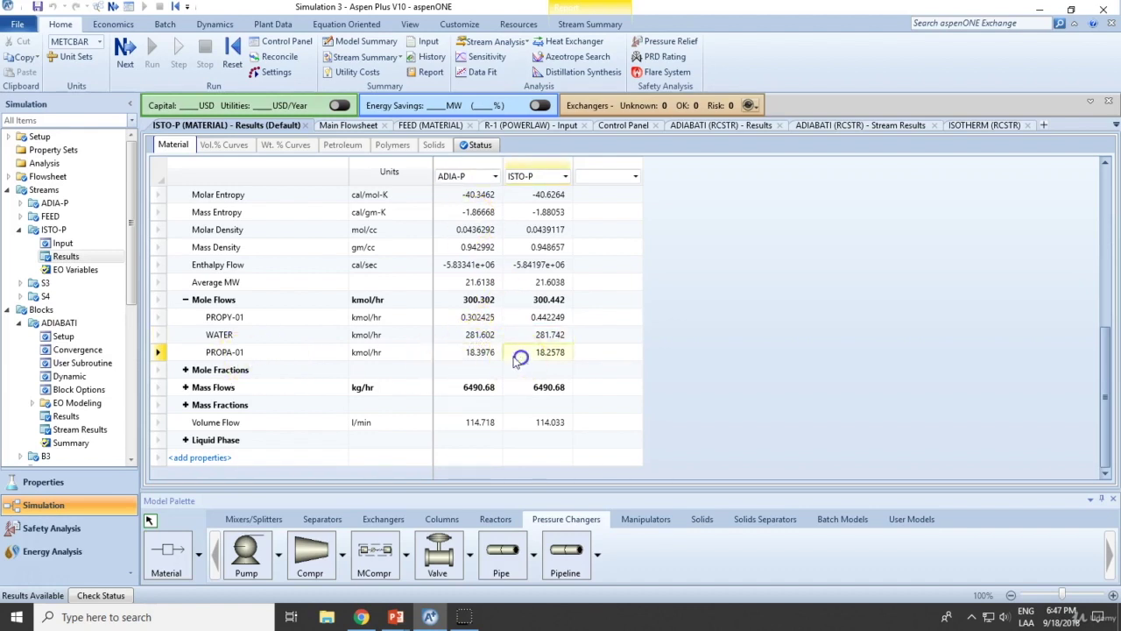
pyautogui.click(478, 352)
pyautogui.click(473, 174)
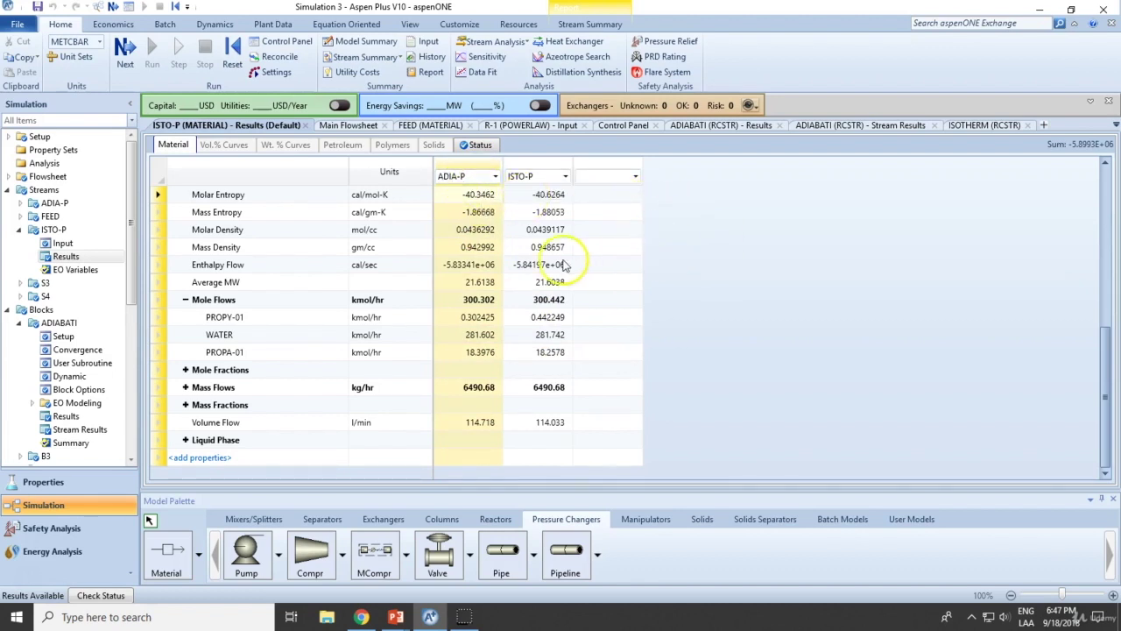
pyautogui.click(480, 317)
pyautogui.keyDown('shift'); pyautogui.click(487, 353); pyautogui.keyUp('shift')
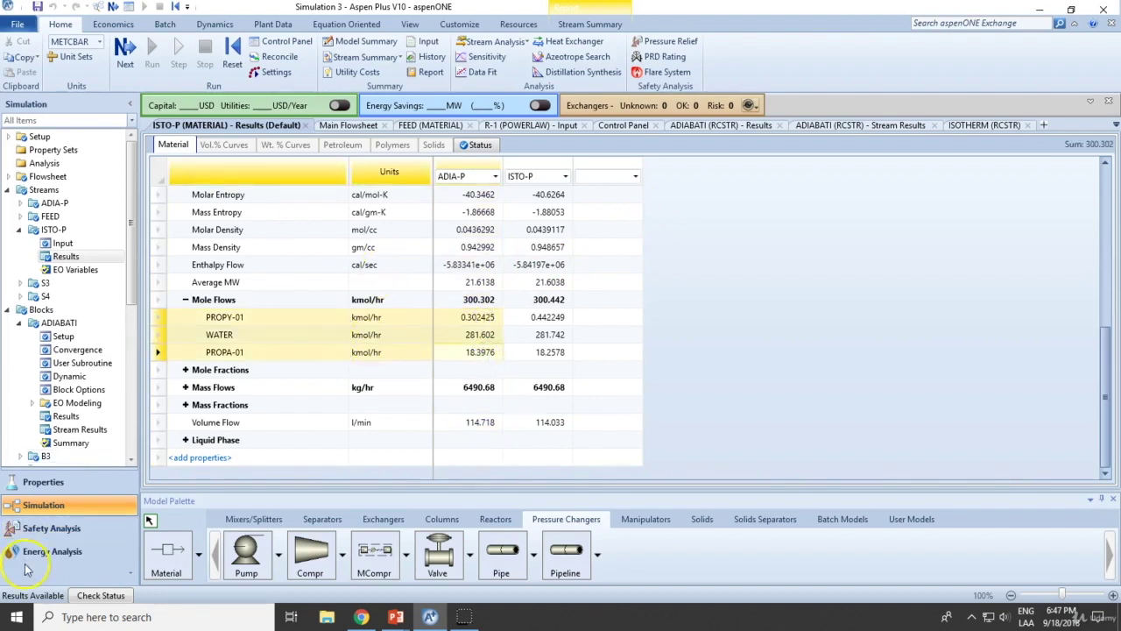